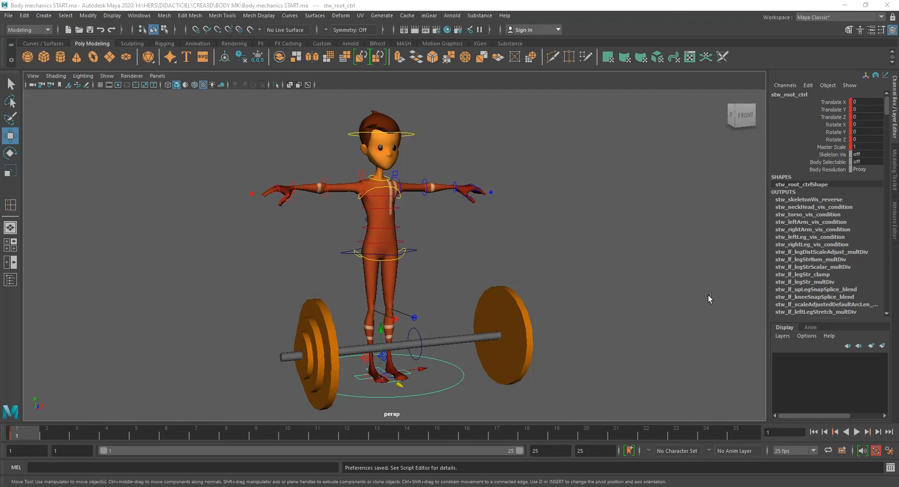
- Open the preferences and set the default in tangent to Plateau and default out tangent to Stepped, then save
left_click(891, 455)
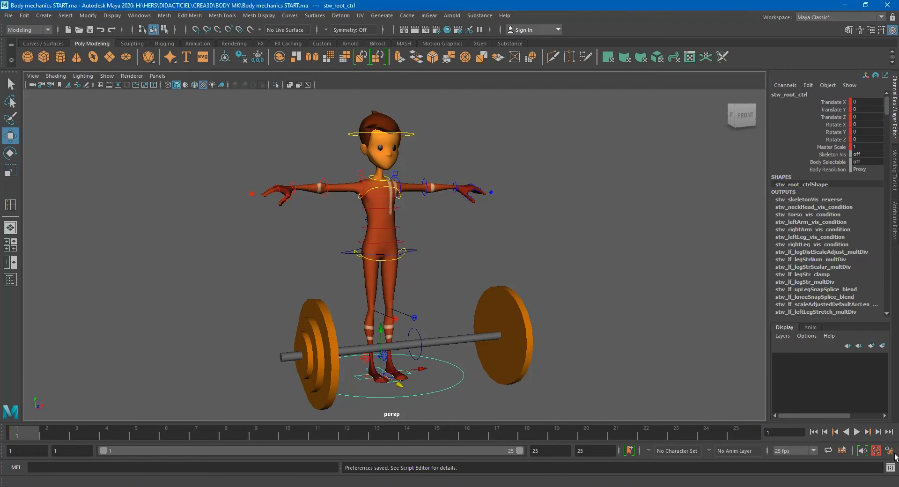
left_click(892, 455)
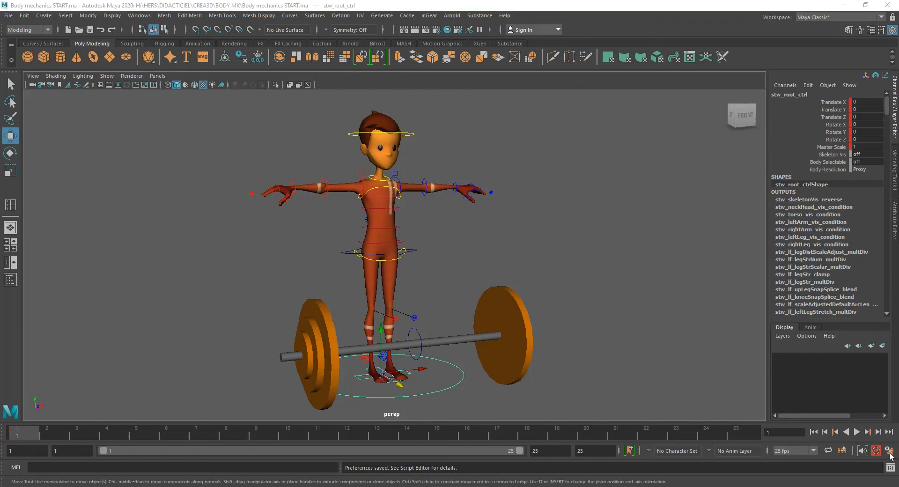
left_click(237, 223)
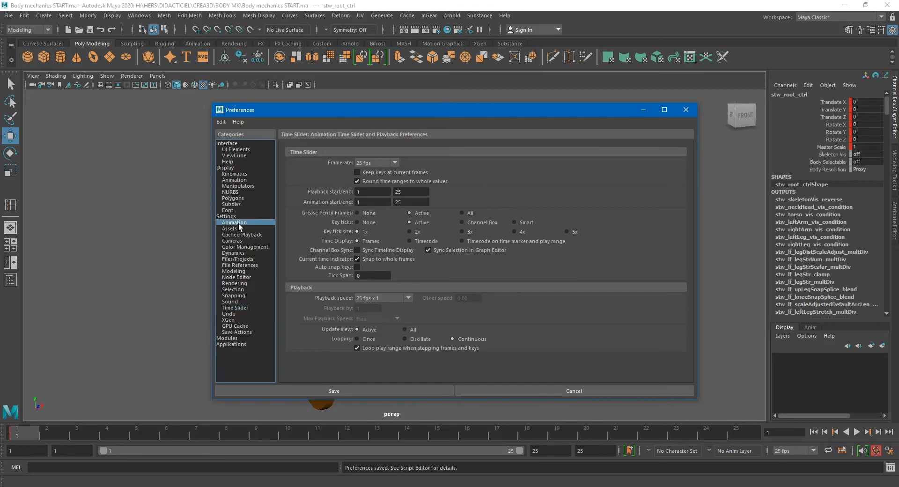
left_click(376, 277)
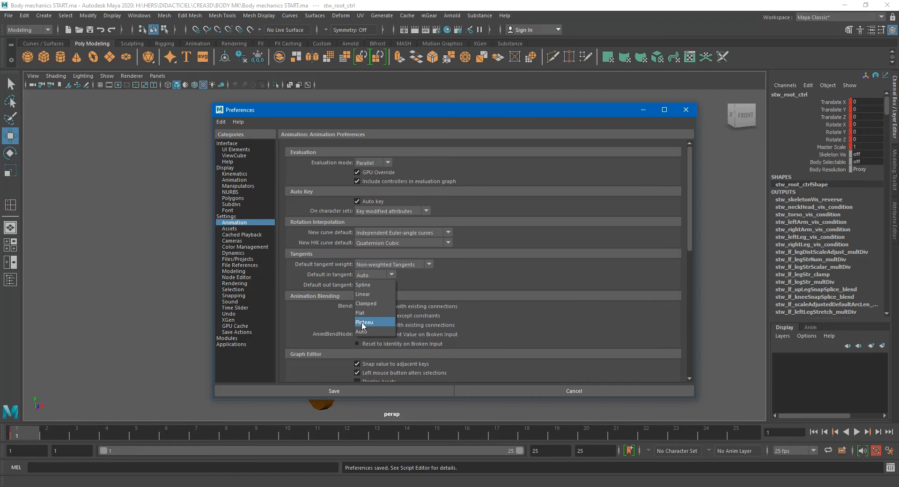
left_click(363, 323)
left_click(369, 285)
left_click(369, 334)
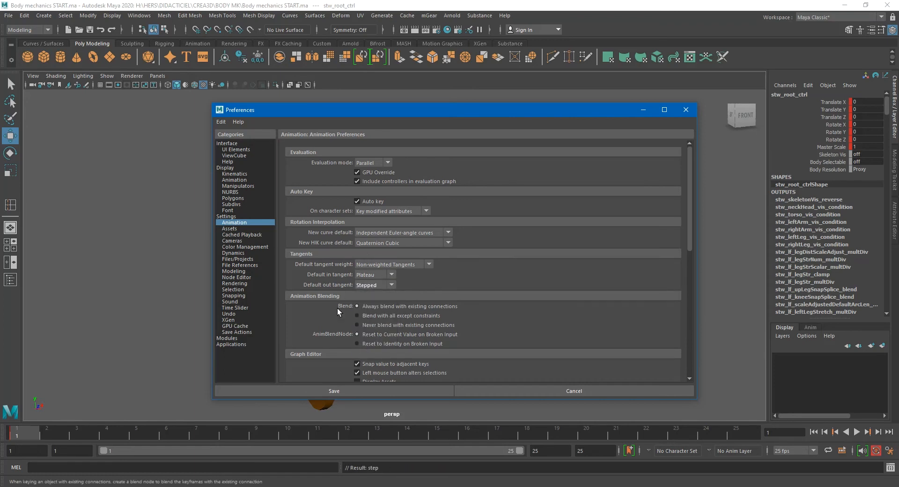
left_click(234, 309)
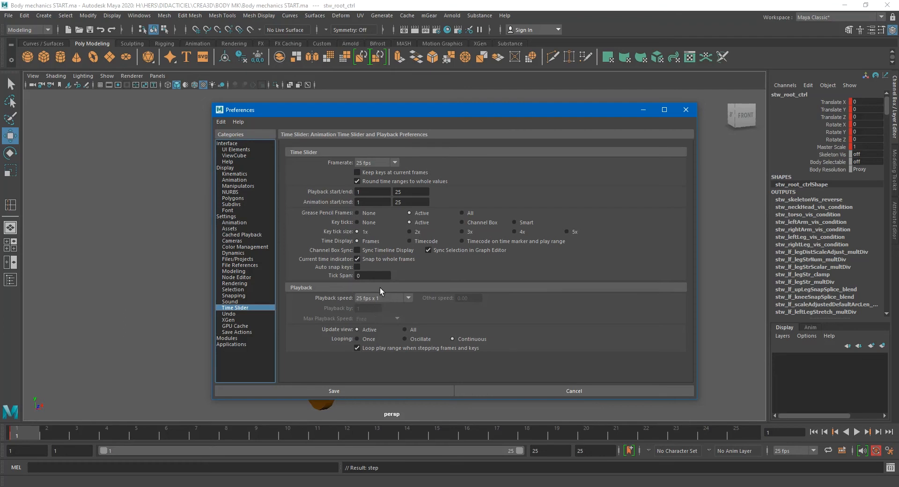
left_click(351, 392)
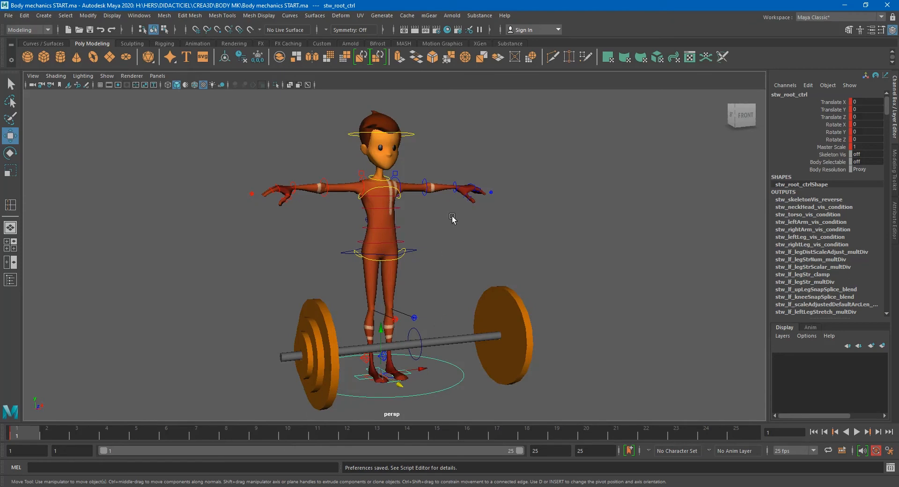
- Zoom in on the character and select the hip and elbow controls to inspect them
scroll(378, 245, "up", 5)
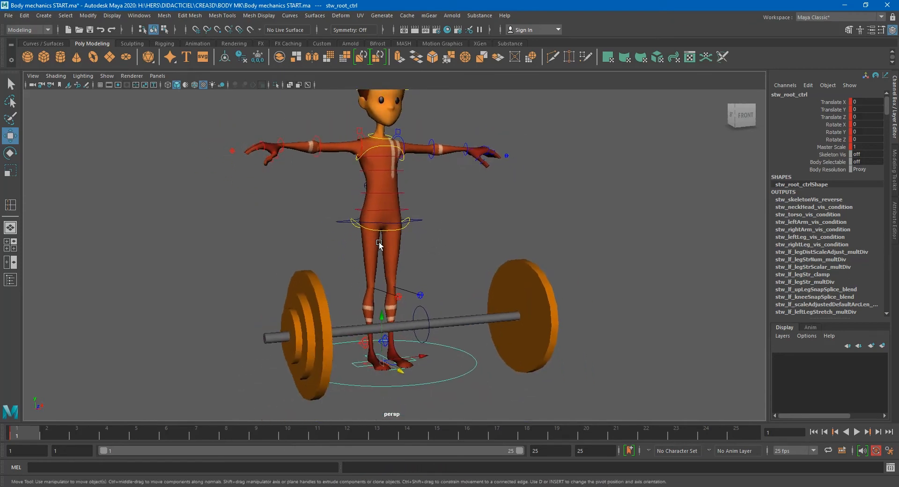
right_click_drag(358, 259, 332, 259, "alt")
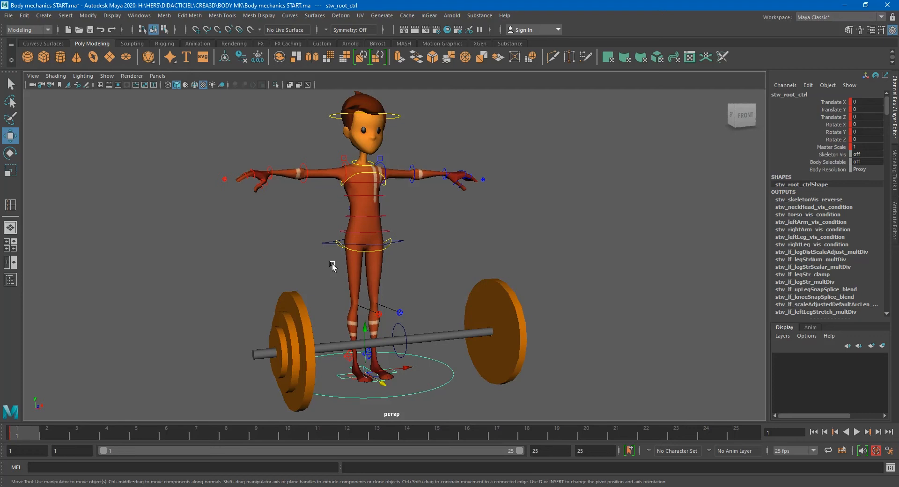
left_click(328, 245)
scroll(399, 267, "up", 2)
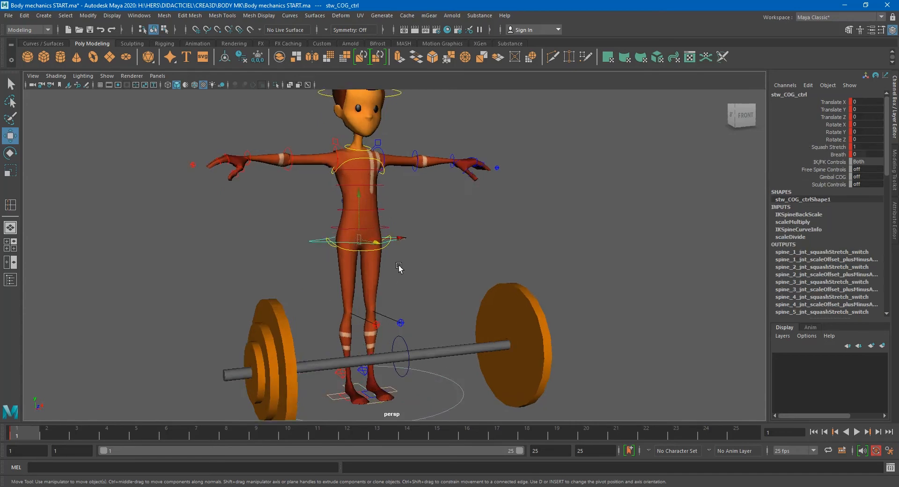
scroll(399, 267, "up", 2)
key("q")
left_click(384, 241)
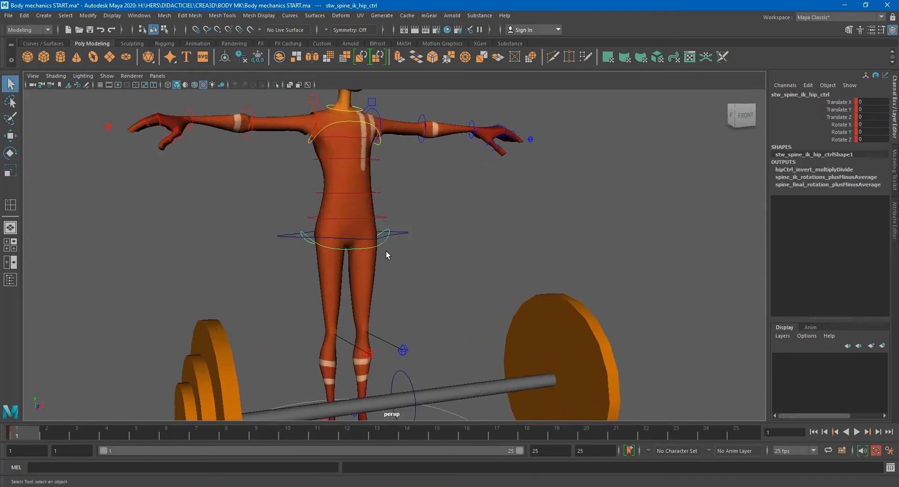
left_click(424, 140)
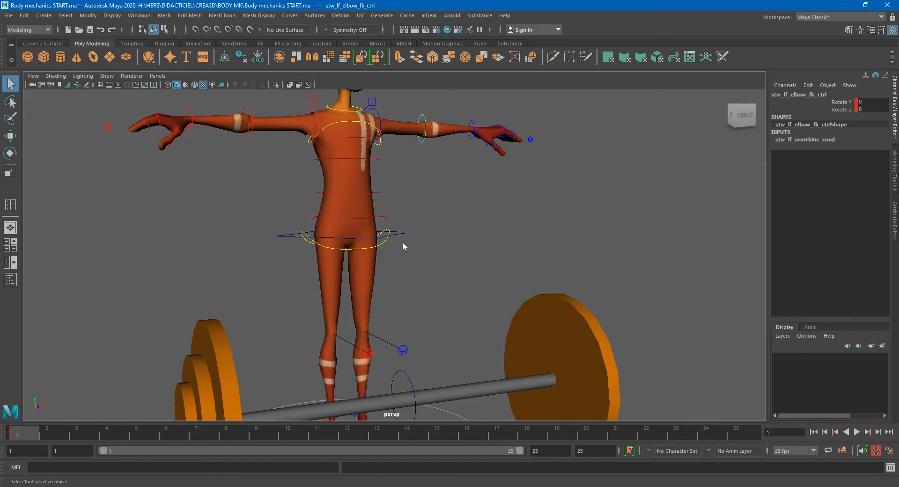
- Move the current time to frame 10
left_click(288, 433)
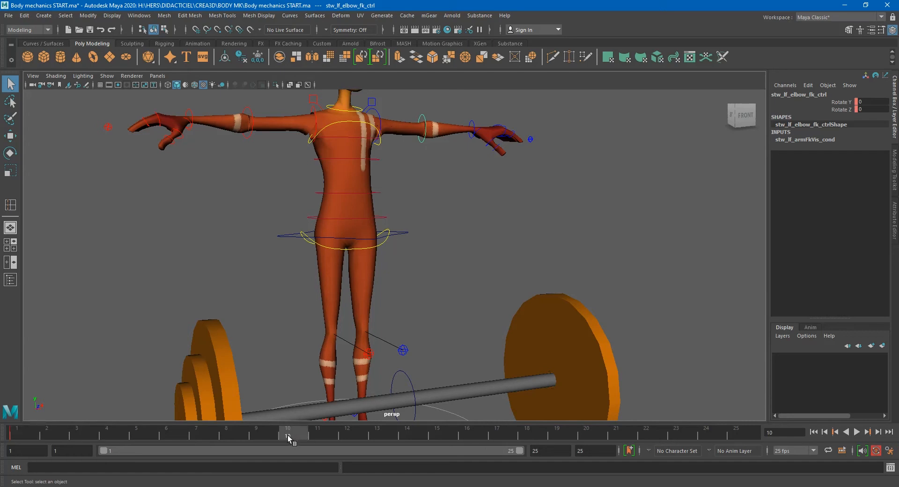
scroll(417, 153, "down", 2)
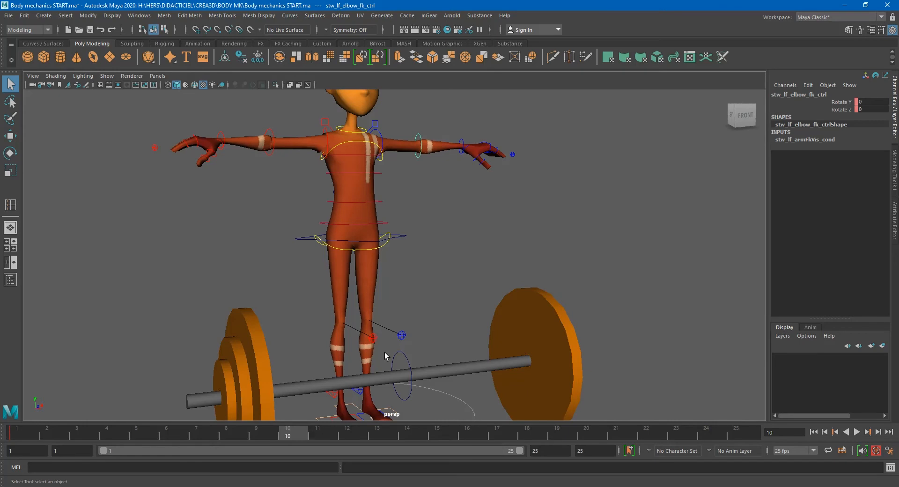
scroll(384, 352, "down", 3)
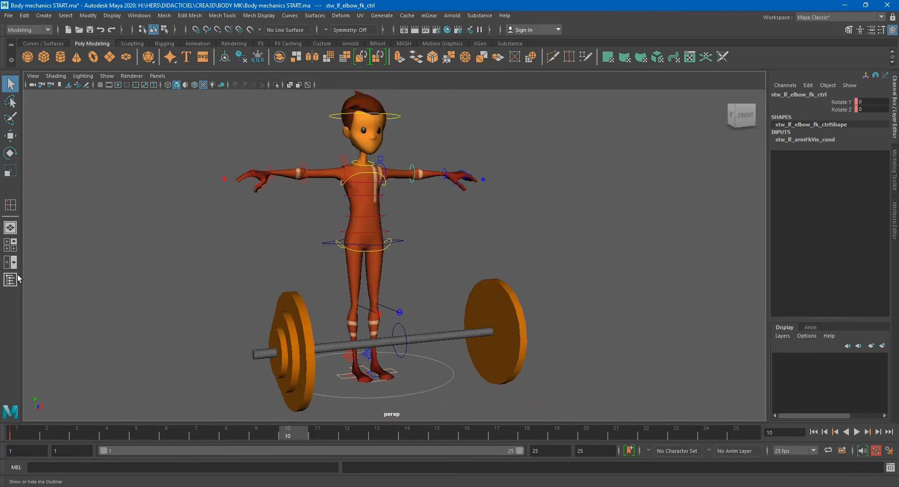
- Switch the menu set to Rigging and tear off the Control menu as a floating panel
left_click(27, 31)
left_click(28, 50)
left_click(240, 15)
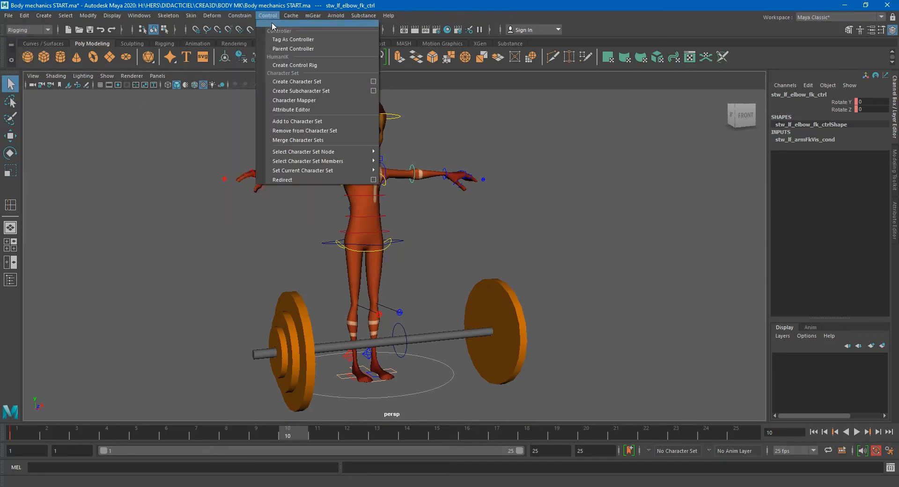
left_click(274, 24)
left_click_drag(286, 23, 124, 151)
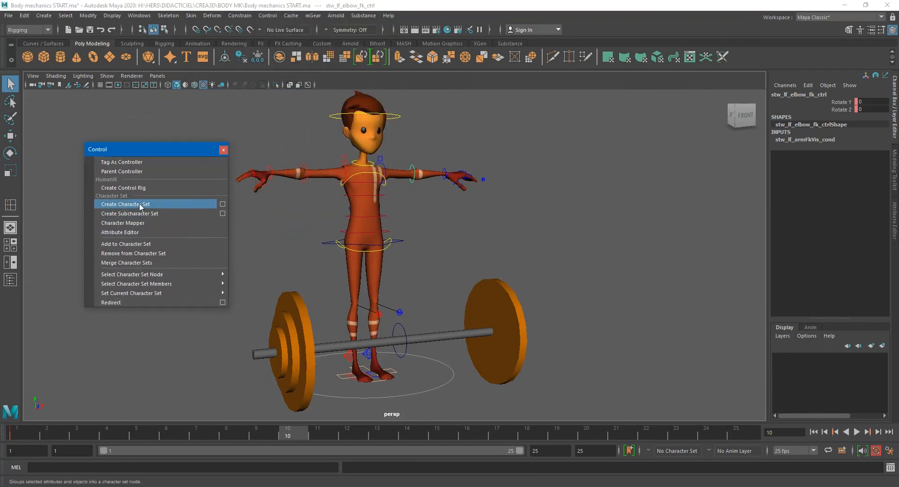
- Show only NURBS curves in the viewport and frame all the controls
left_click(107, 76)
left_click(115, 114)
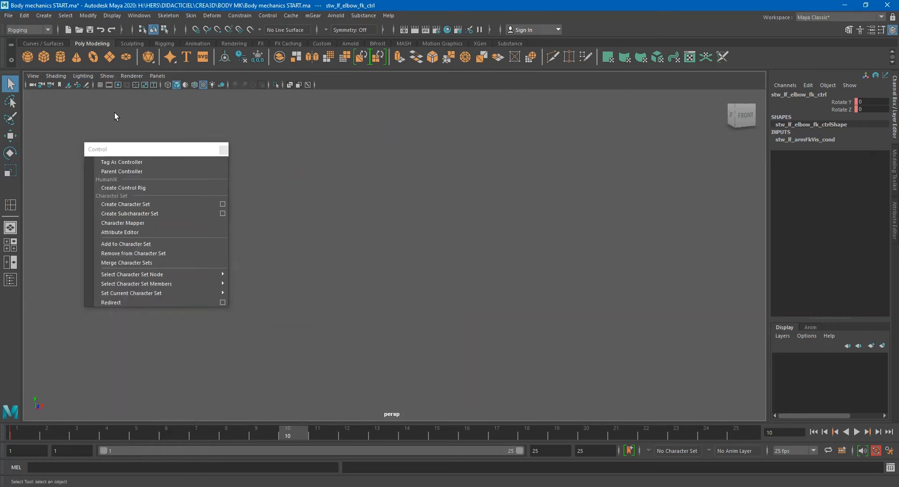
left_click(107, 77)
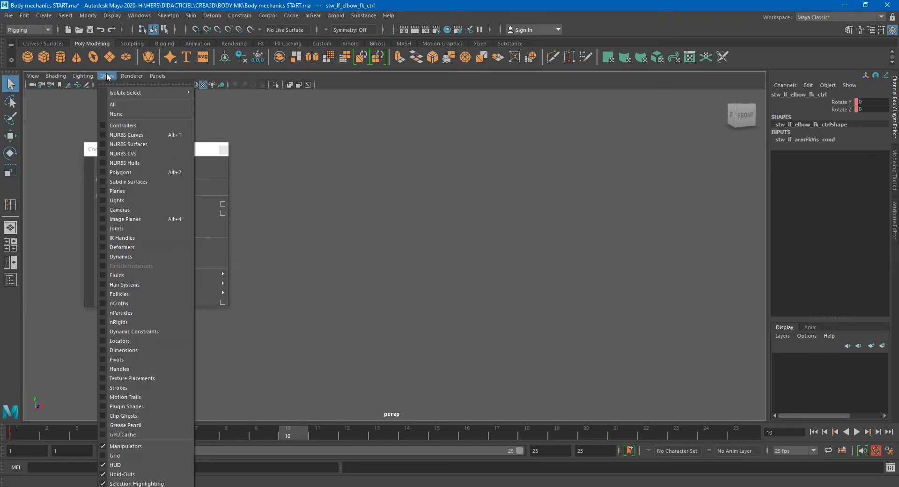
left_click(123, 133)
key("a")
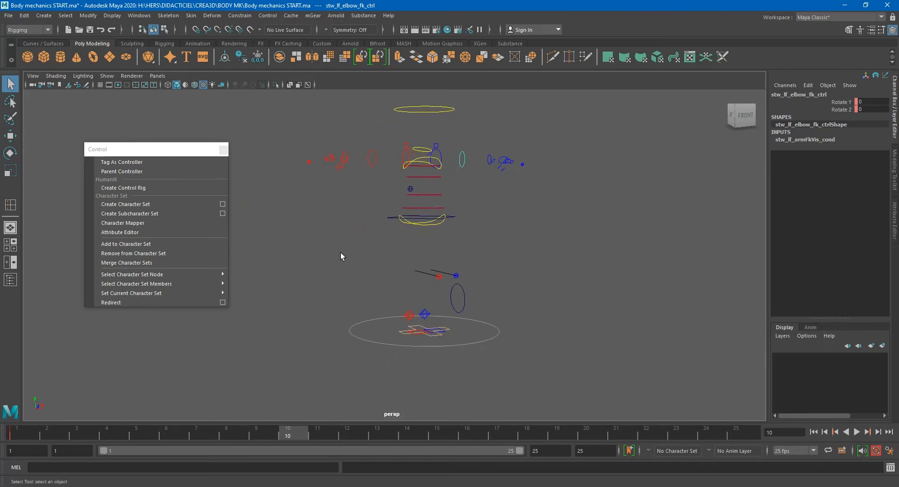
- Select all the rig controls and create a character set named Stewart with all keyable attributes
left_click_drag(684, 55, 735, 8)
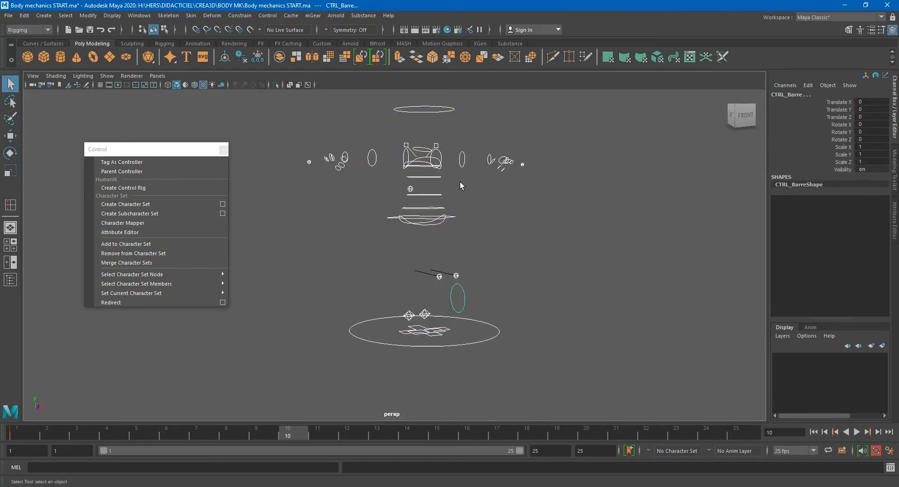
middle_click_drag(519, 217, 483, 227, "alt")
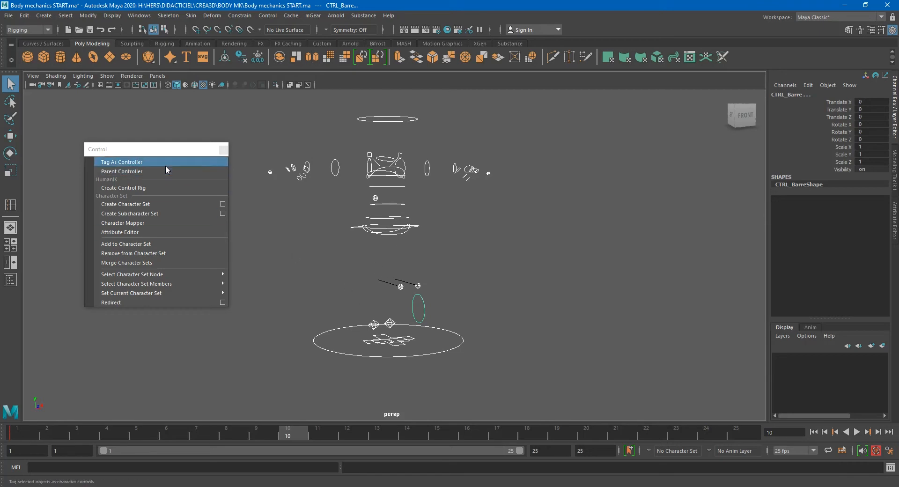
left_click(223, 204)
double_click(670, 81)
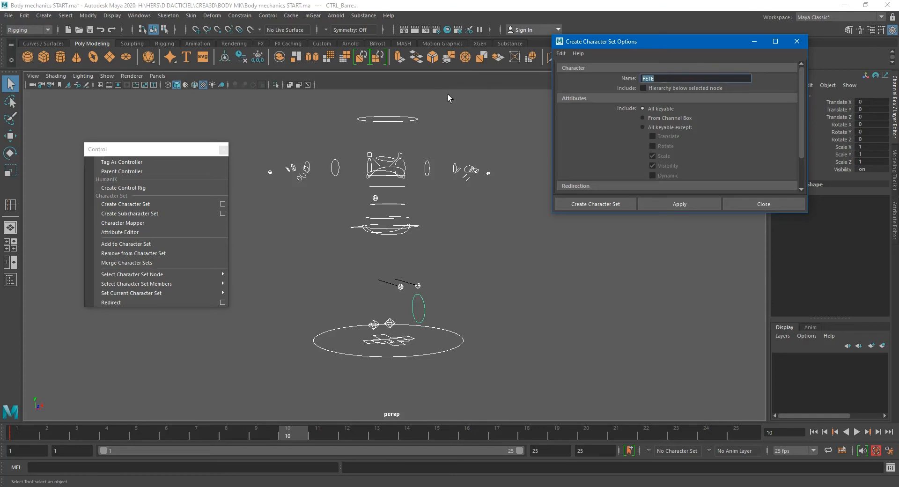
type("Stewart")
left_click(683, 205)
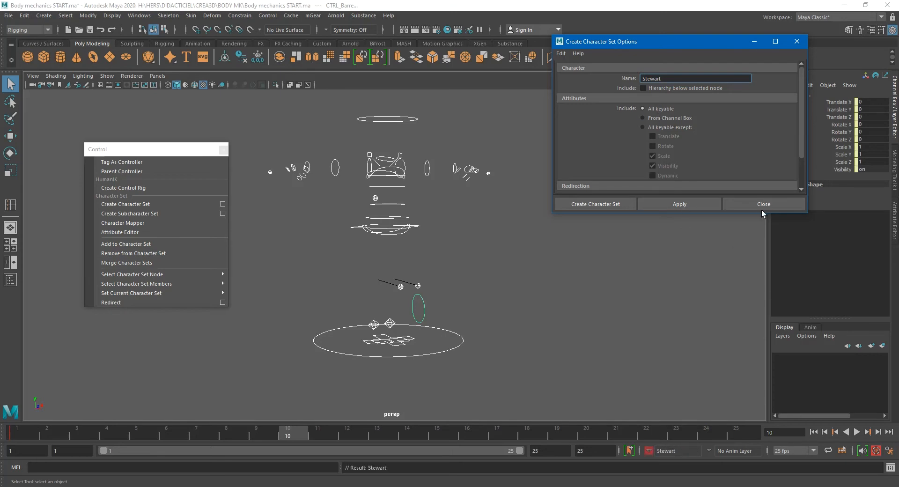
- Inspect the keyable channels of the bar, COG, head and right arm controls
left_click_drag(712, 43, 687, 46)
left_click(825, 102)
left_click_drag(824, 100, 826, 171)
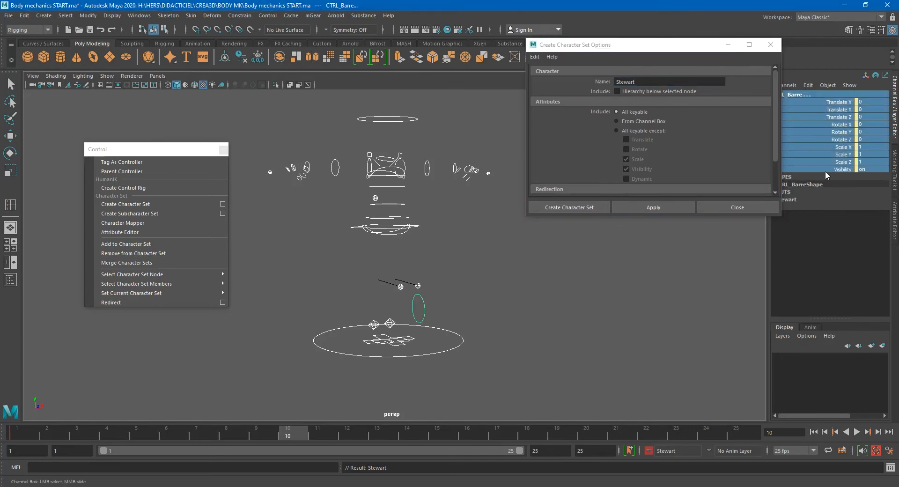
left_click(458, 225)
left_click_drag(416, 233, 417, 234)
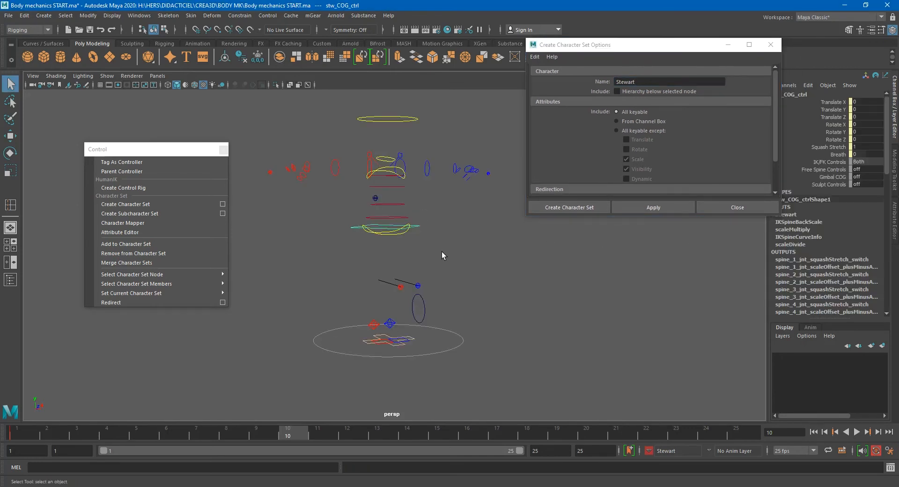
left_click_drag(467, 166, 472, 173)
left_click_drag(304, 166, 308, 174)
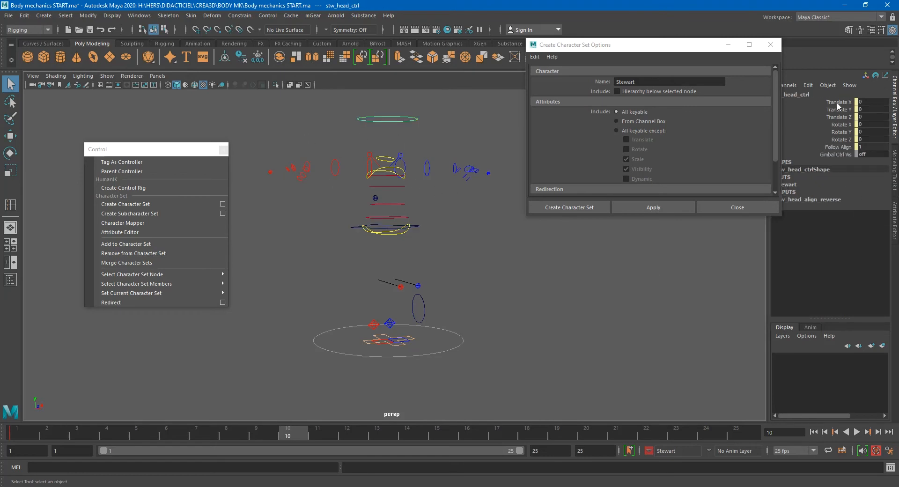
left_click_drag(839, 107, 830, 141)
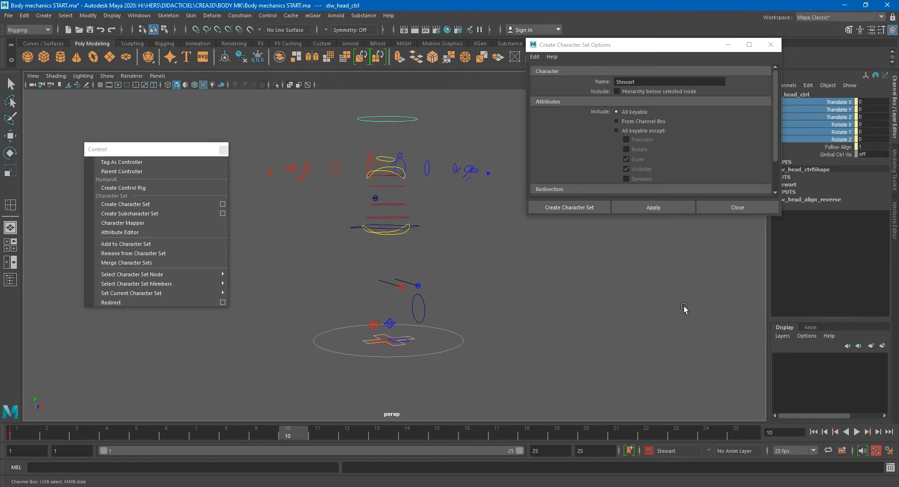
left_click_drag(263, 155, 272, 174)
- Show all object types in the viewport again and move the floating Control panel aside
left_click(107, 75)
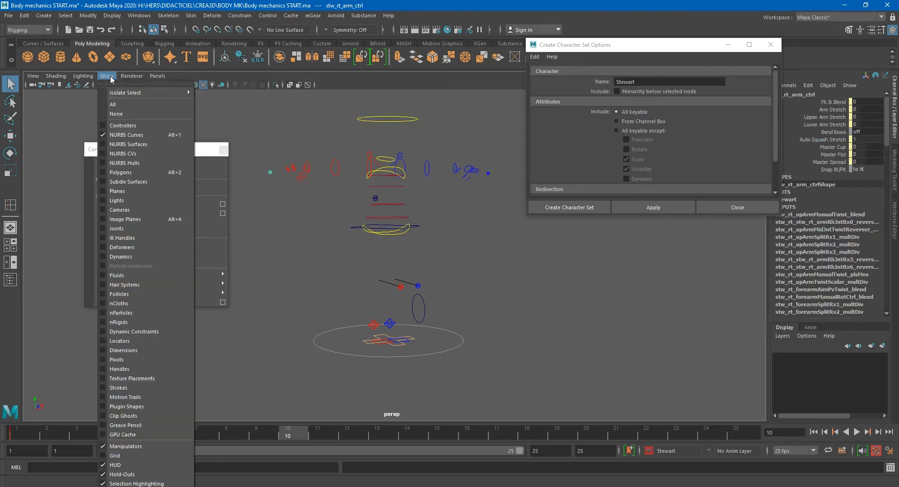
left_click(113, 104)
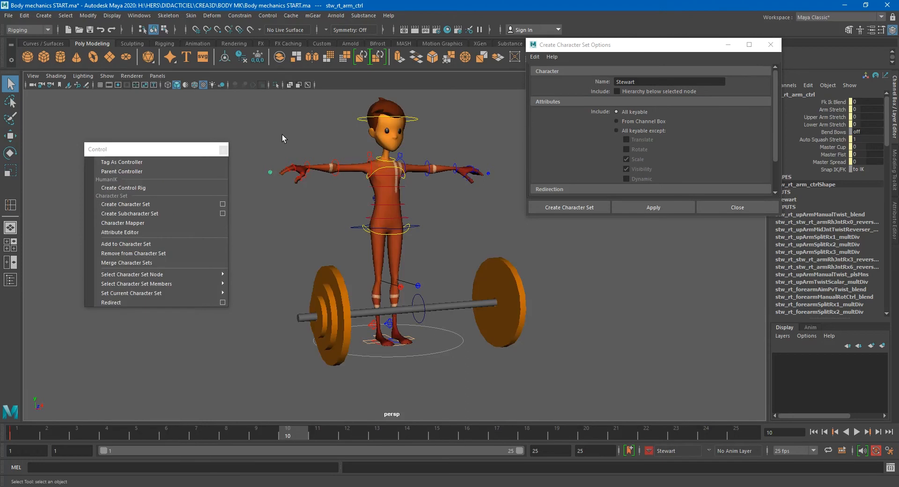
middle_click_drag(326, 186, 349, 292, "alt")
right_click_drag(350, 294, 656, 335, "alt")
middle_click_drag(516, 326, 614, 294, "alt")
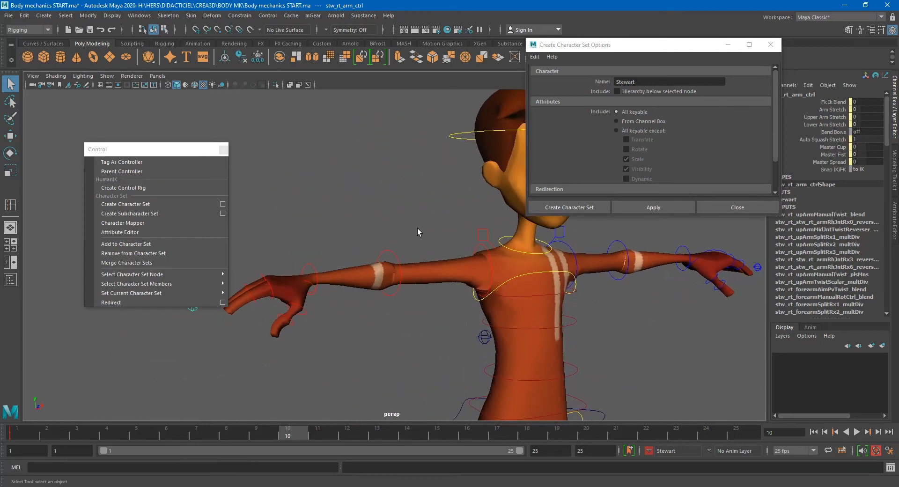
left_click(169, 153)
left_click_drag(169, 153, 138, 77)
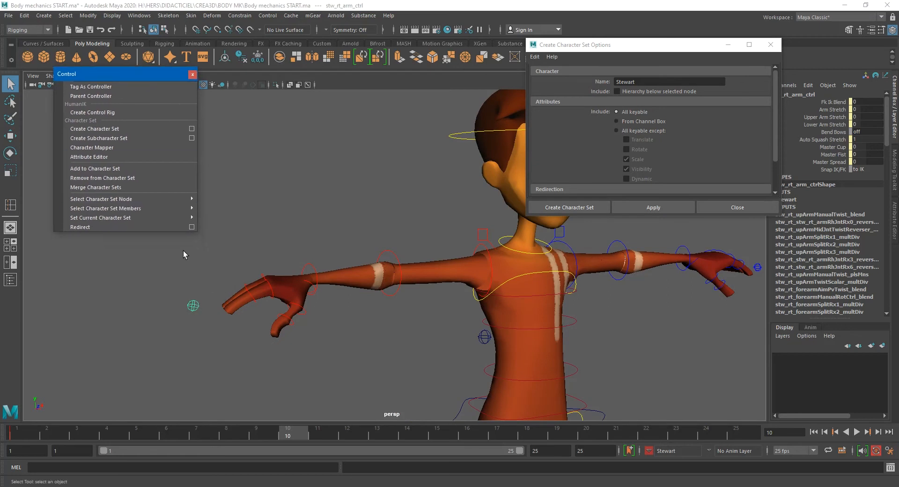
- Try rotating the right elbow FK control, undo it, and select the right arm control
left_click(870, 100)
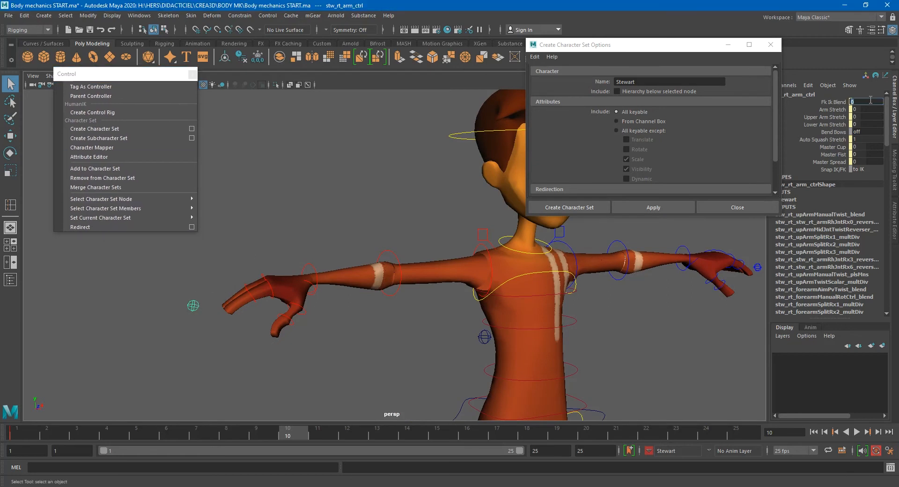
left_click(400, 255)
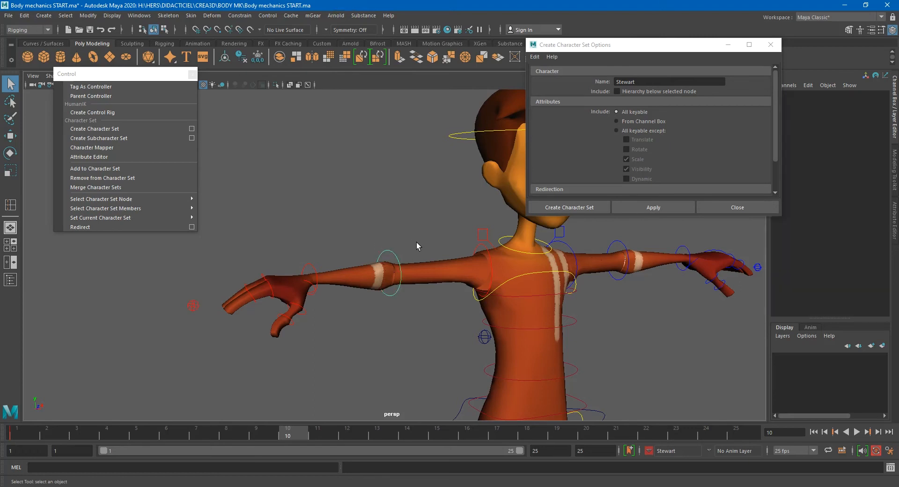
key("e")
left_click_drag(396, 284, 423, 291)
key("ctrl+z")
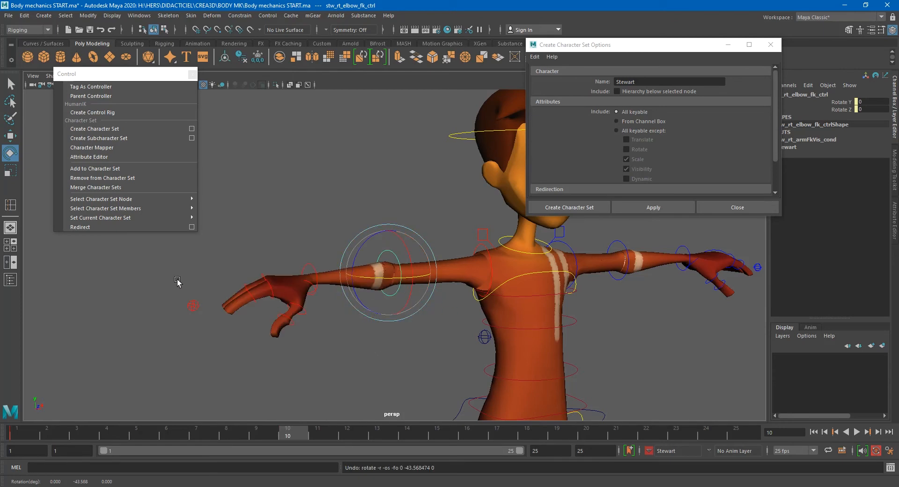
left_click(193, 306)
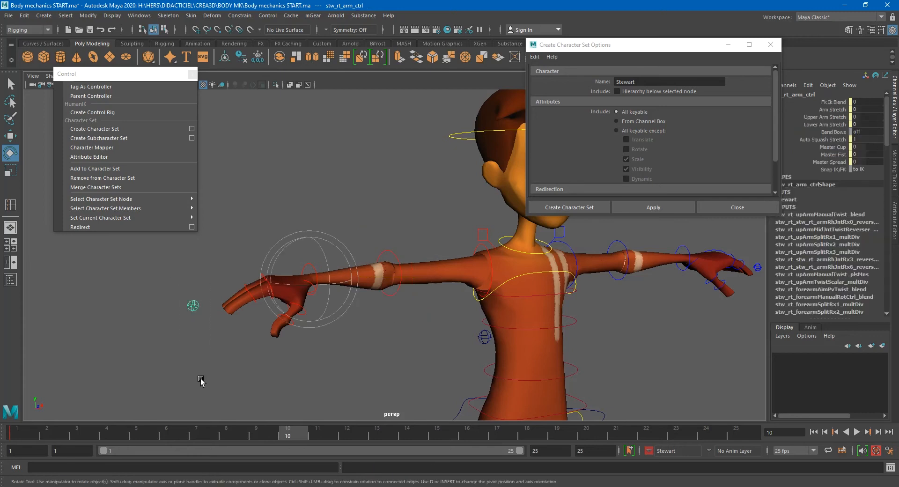
- Set the right arm control's Fk Ik Blend to 1 to switch the arm to IK
left_click(879, 103)
key("Return")
type("qq")
left_click(327, 211)
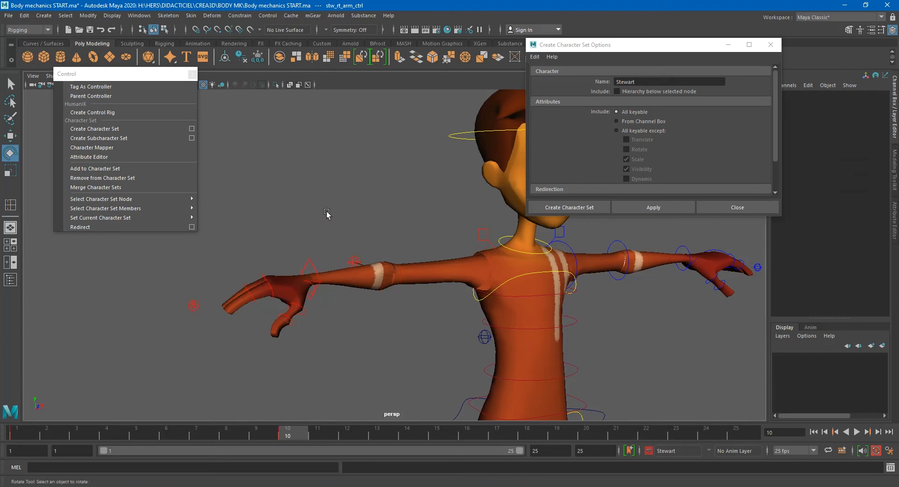
- Select the right arm IK control and add all its channels to the Stewart character set
left_click(314, 262)
key("q")
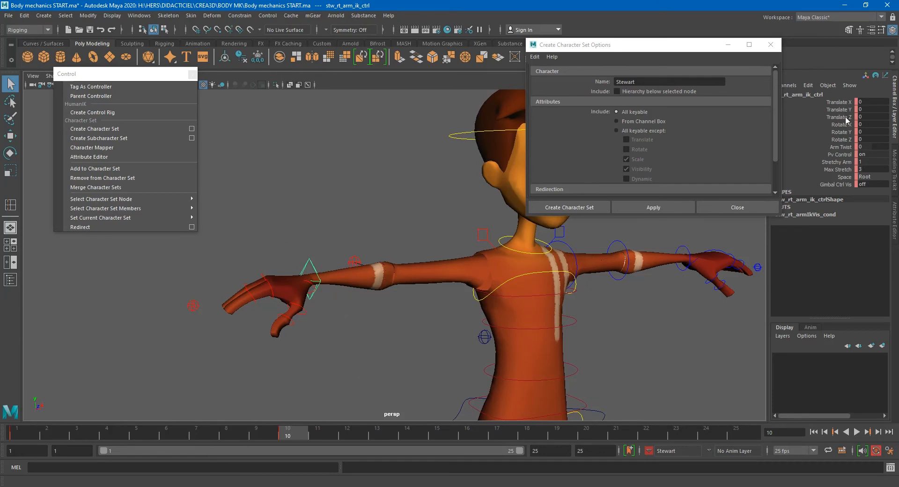
left_click_drag(843, 102, 844, 187)
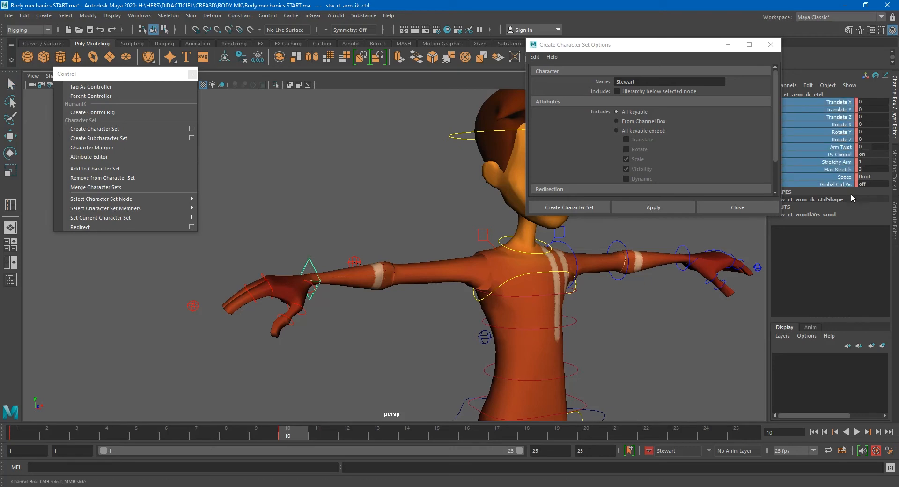
left_click(141, 165)
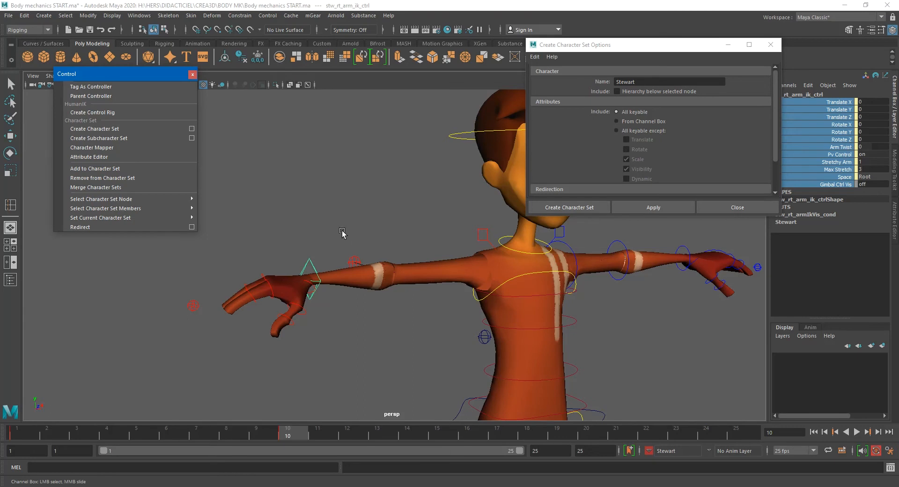
- Add all channels of the right elbow pole-vector control to the Stewart character set
left_click(354, 261)
left_click_drag(841, 155, 839, 106)
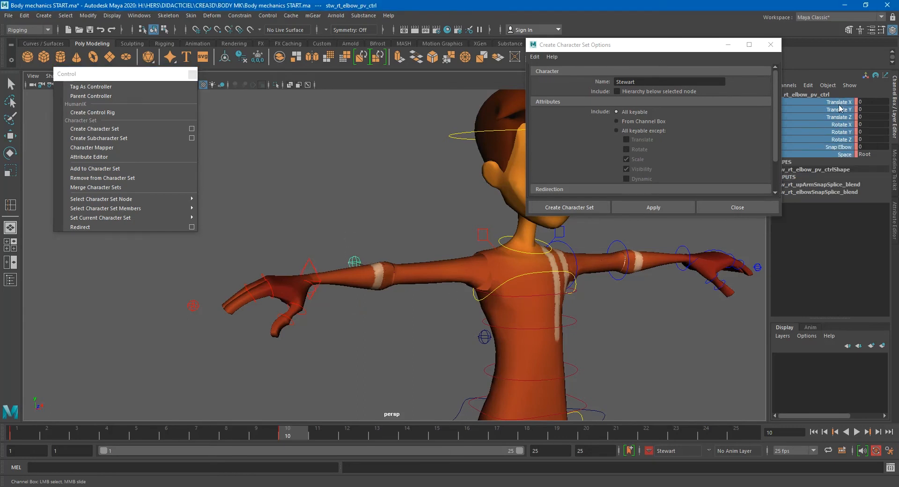
middle_click_drag(606, 293, 436, 300, "alt")
mouse_move(436, 300)
left_mouse_down("alt")
mouse_move(451, 298)
mouse_move(442, 312)
mouse_move(442, 304)
left_mouse_up("alt")
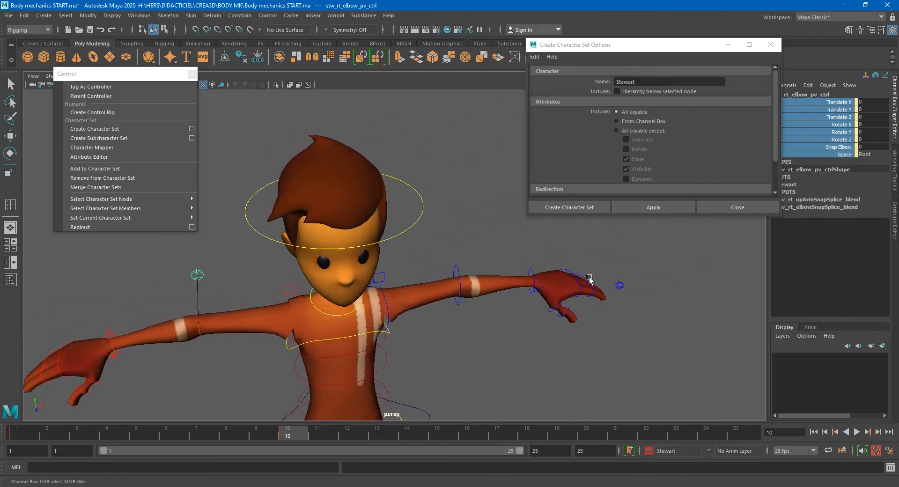
- Select the left arm control and set its Fk Ik Blend to 1
key("q")
left_click(621, 285)
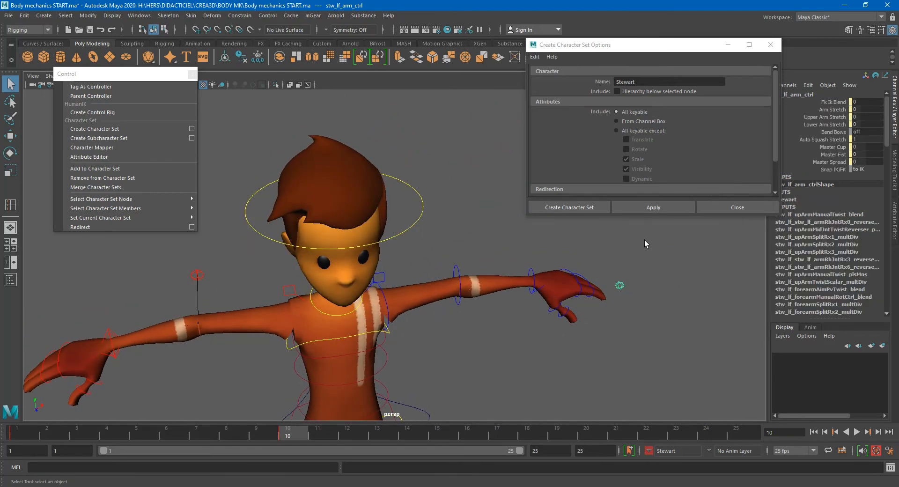
double_click(866, 102)
type("1")
key("Return")
- Add all channels of the left arm IK control to the Stewart character set
left_click(531, 271)
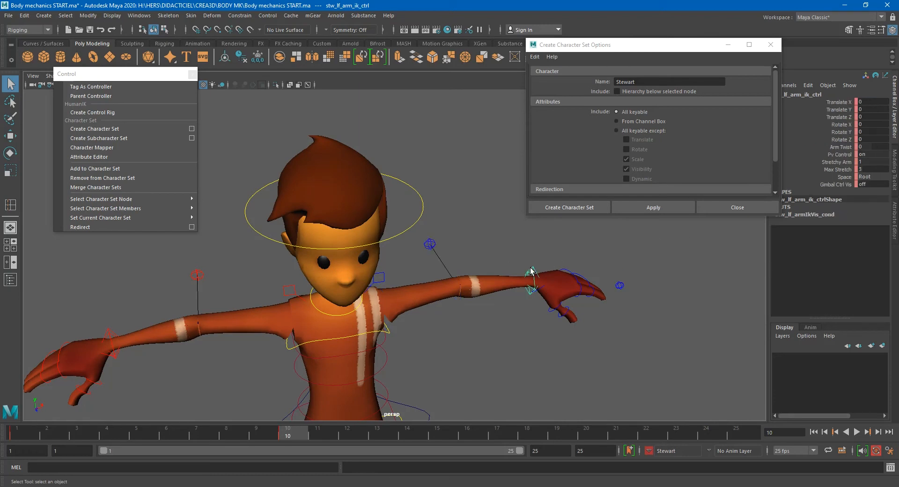
left_click(842, 184)
left_click_drag(843, 134, 840, 101)
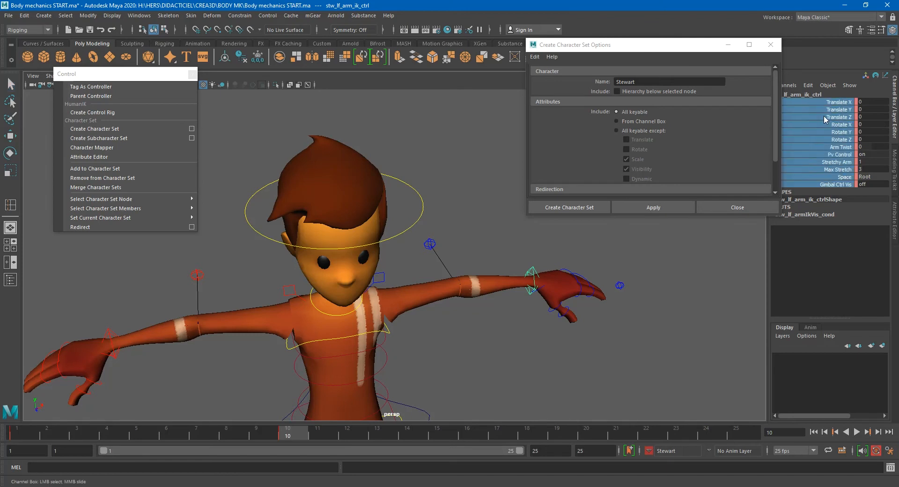
key("g")
- Add all channels of the left elbow pole-vector control to the Stewart character set
left_click(430, 244)
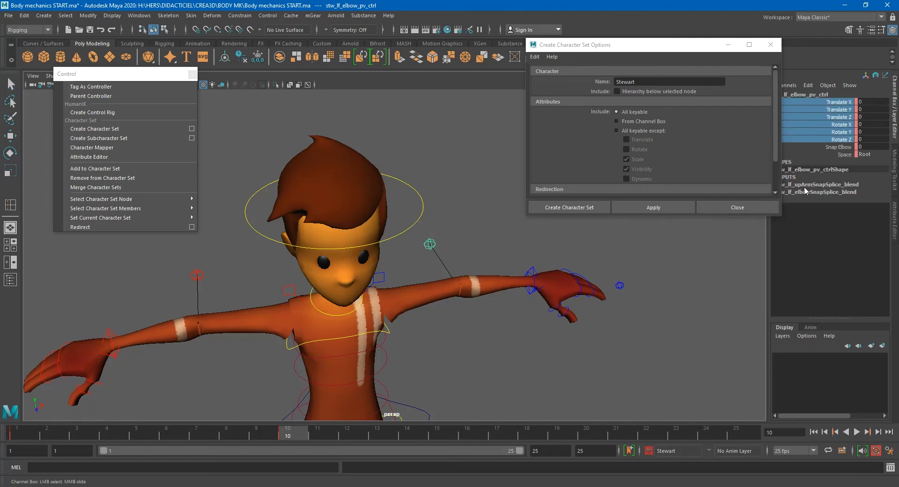
left_click_drag(836, 154, 836, 102)
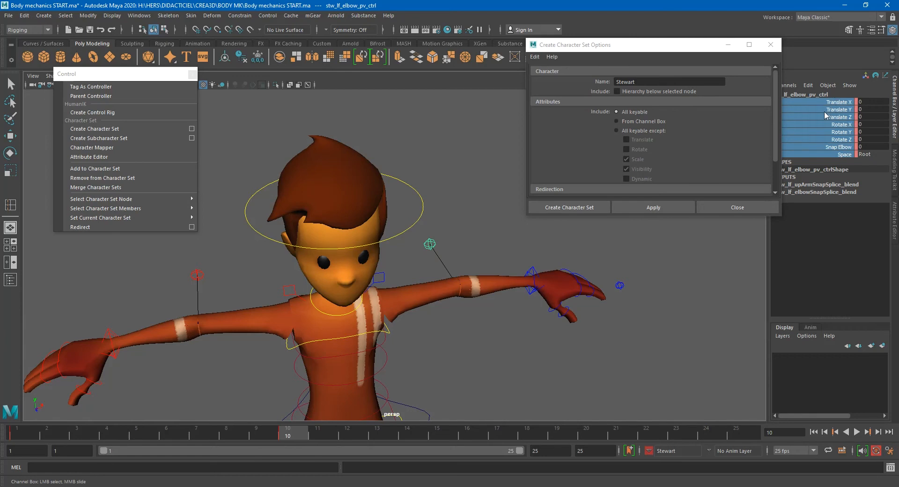
key("g")
- Examine the Stewart character set's member attributes in the Outliner
left_click_drag(645, 312, 449, 372, "alt")
left_click(444, 348)
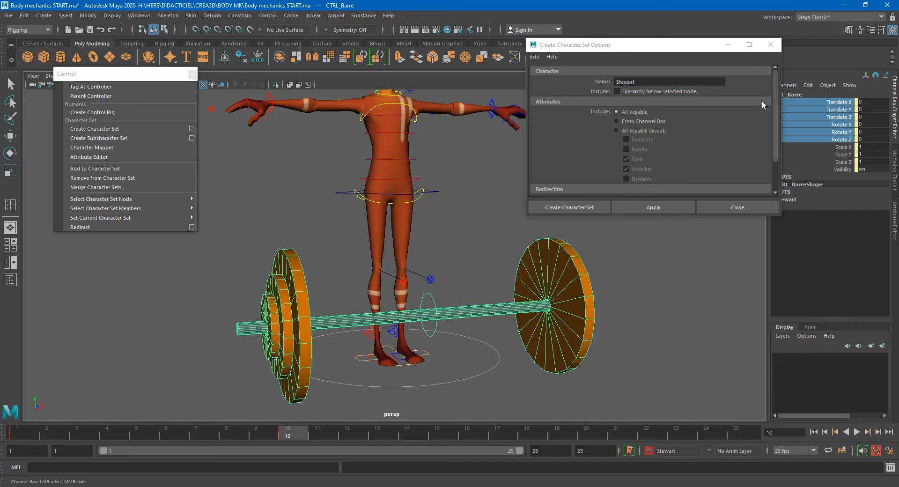
left_click(10, 279)
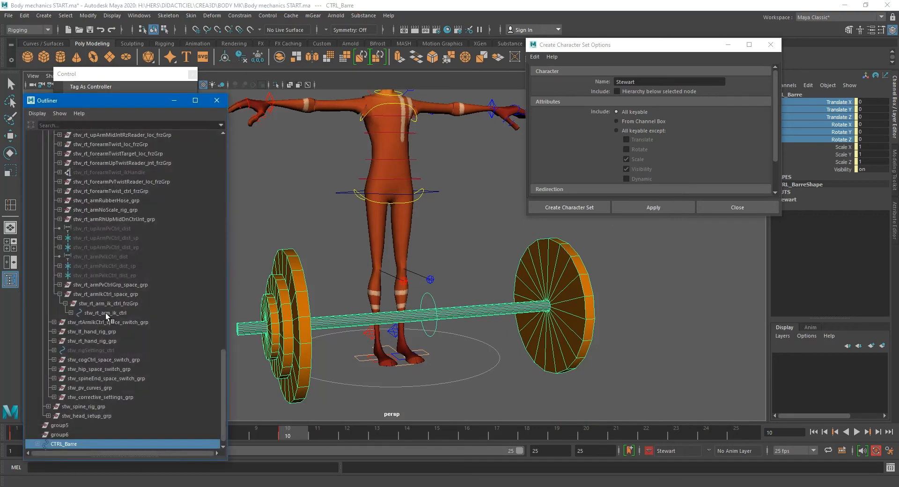
left_click_drag(118, 110, 214, 89)
scroll(201, 294, "down", 1)
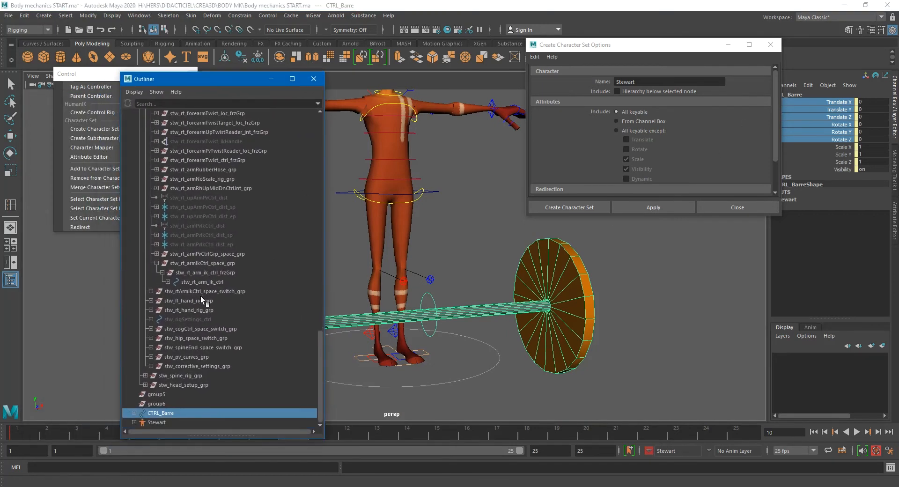
left_click(157, 422)
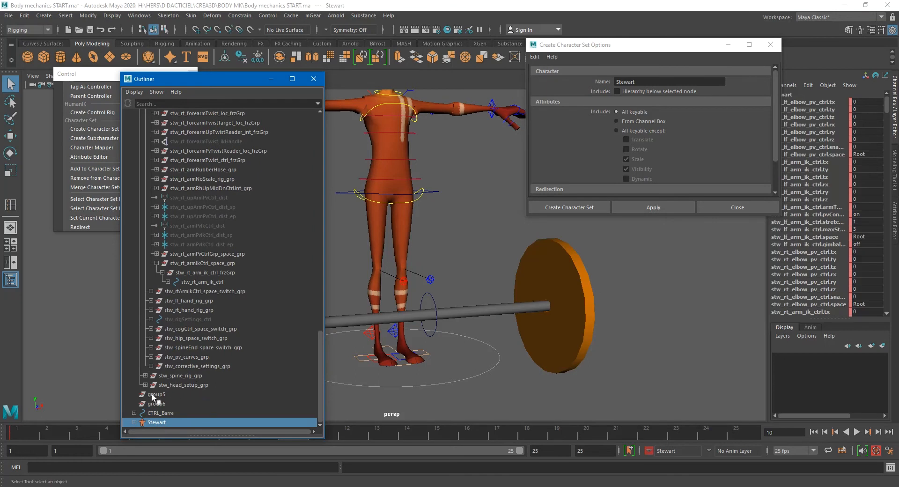
left_click(135, 423)
scroll(211, 394, "down", 5)
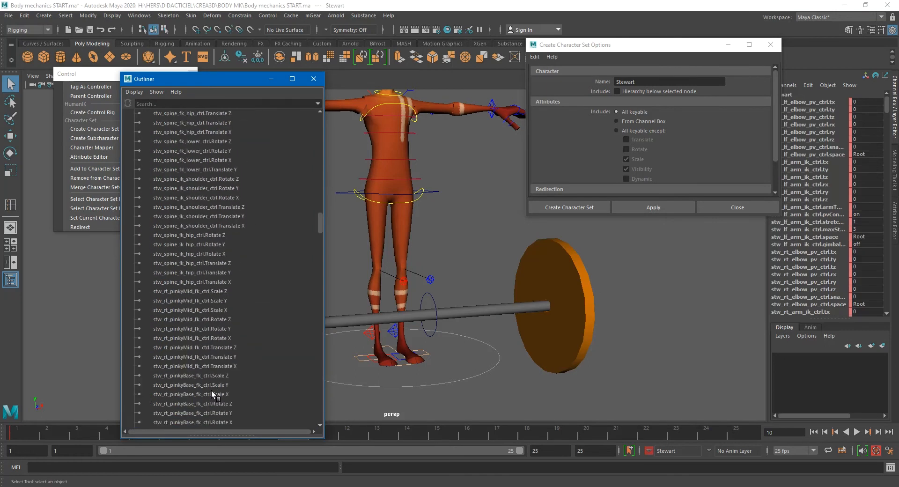
left_click_drag(221, 339, 227, 363)
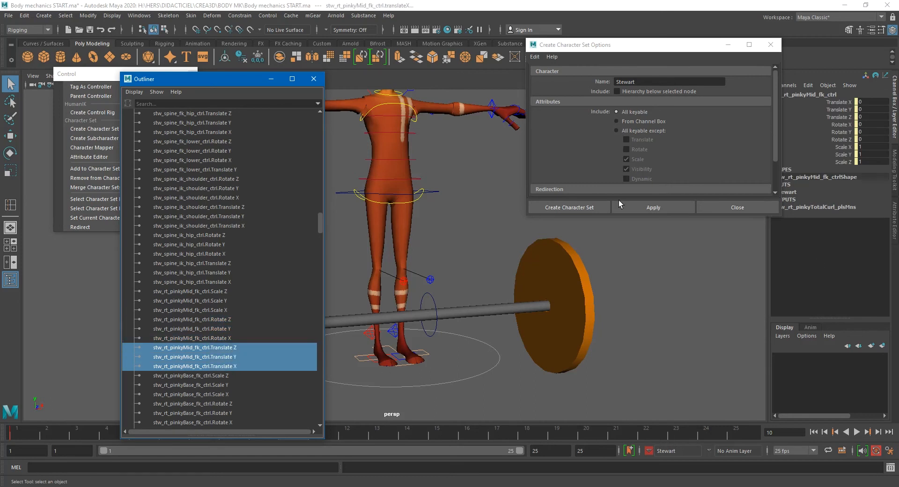
left_click(316, 82)
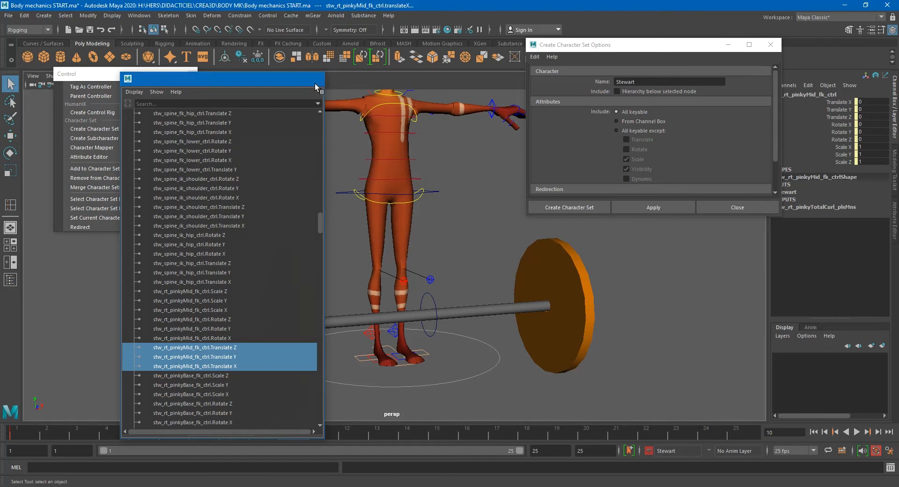
- Delete the key at frame 10 on the timeline
left_click_drag(285, 432, 26, 434)
left_click(284, 429, "shift")
right_click(284, 428)
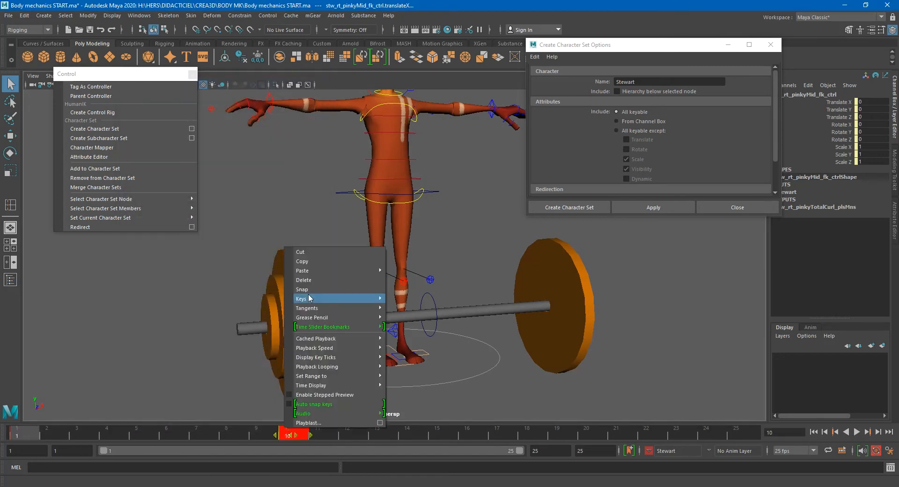
left_click(313, 279)
- Try moving the bar control upward, then undo the move
middle_click_drag(462, 268, 454, 286, "alt")
right_click_drag(453, 286, 388, 282, "alt")
middle_click_drag(427, 282, 421, 288, "alt")
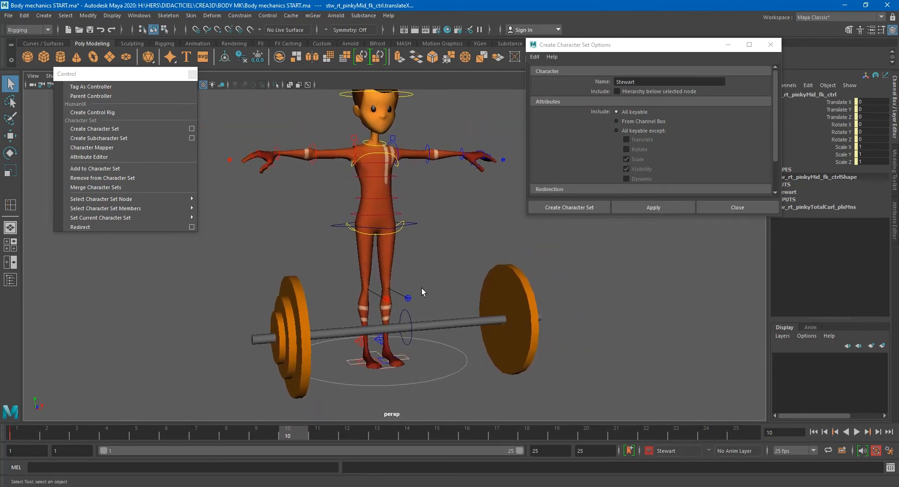
scroll(421, 288, "up", 3)
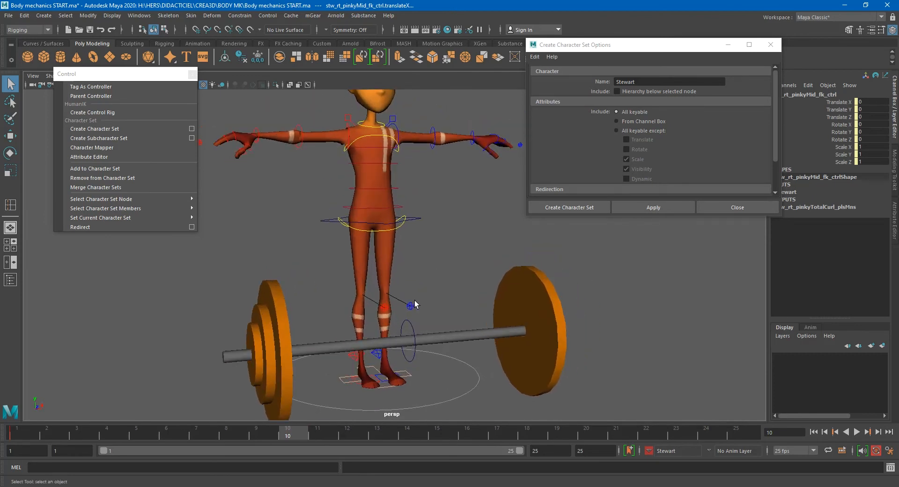
left_click(411, 325)
left_click(401, 343)
key("w")
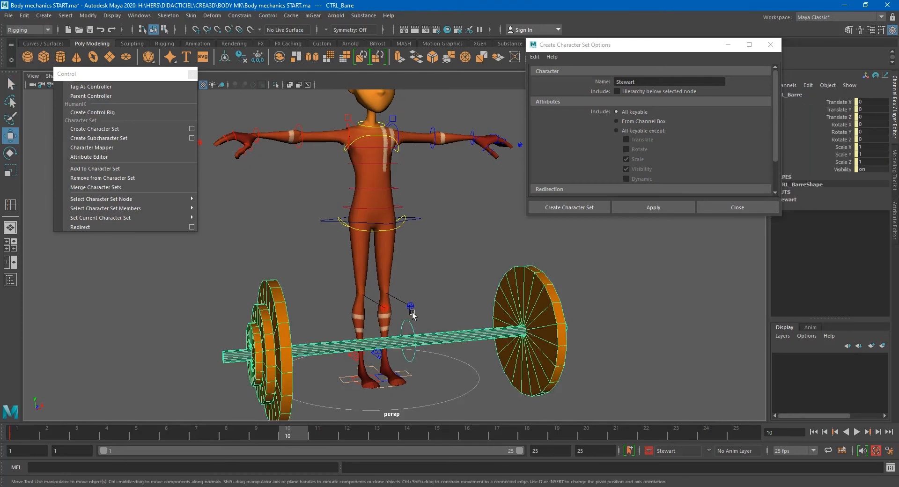
left_click_drag(411, 304, 414, 227)
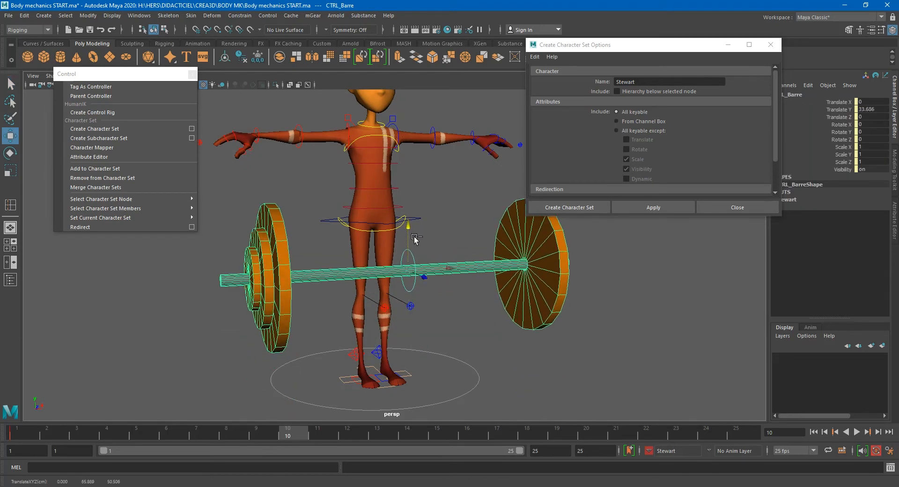
key("ctrl+z")
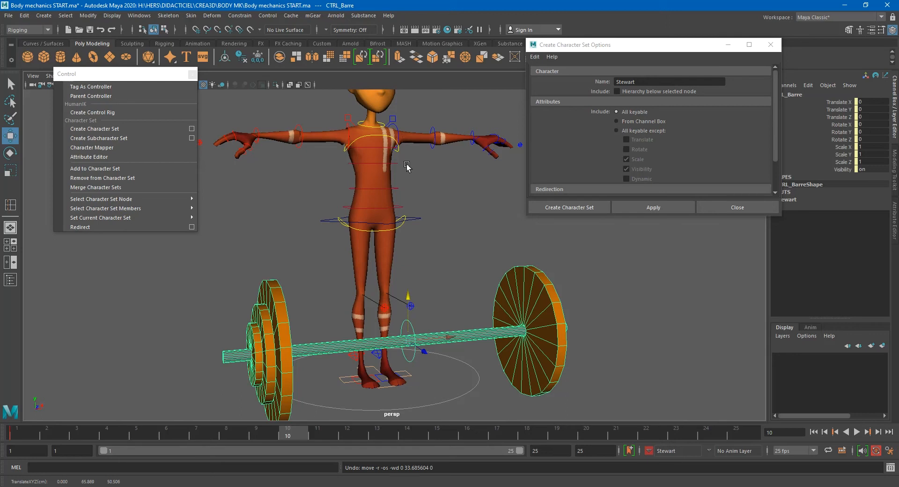
- Select and inspect the right arm IK control in the viewport
middle_click_drag(397, 193, 440, 321, "alt")
scroll(321, 315, "up", 1)
scroll(321, 318, "up", 1)
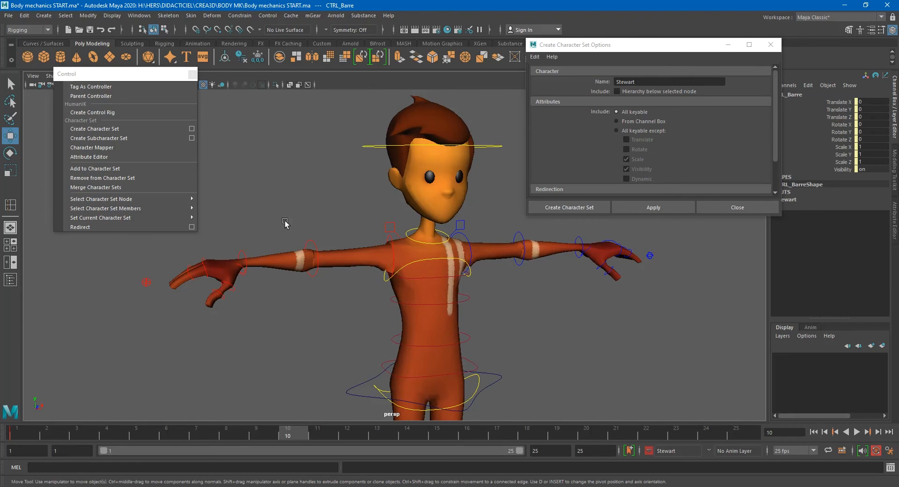
left_click(147, 282)
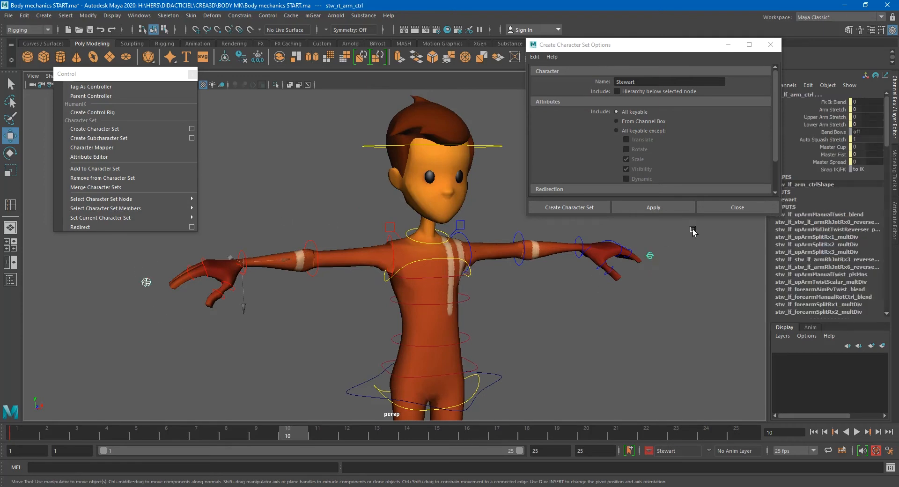
left_click(876, 102)
left_click(252, 240)
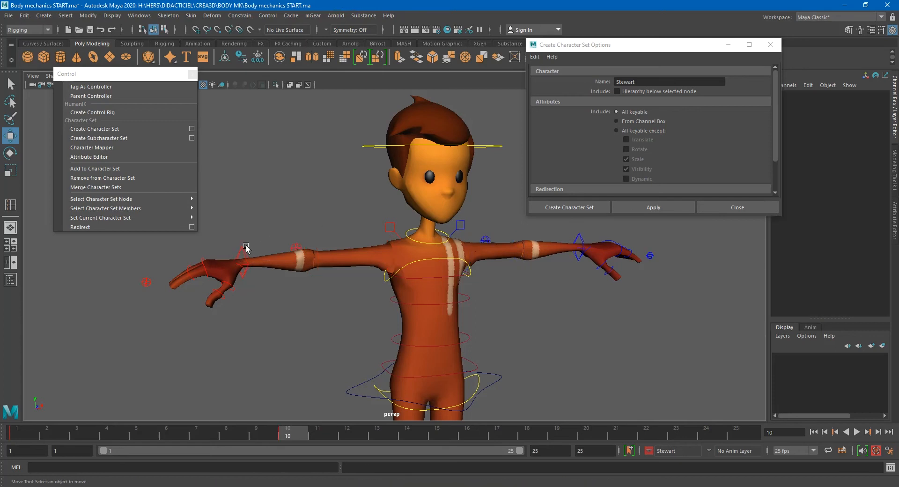
left_click(242, 255)
middle_click_drag(311, 341, 345, 334, "alt")
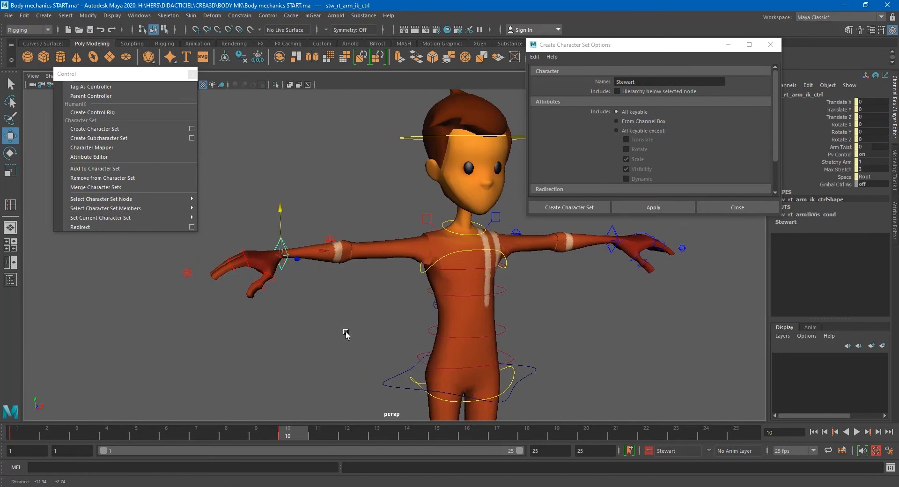
right_click_drag(345, 334, 316, 287, "alt")
middle_click_drag(372, 293, 378, 258, "alt")
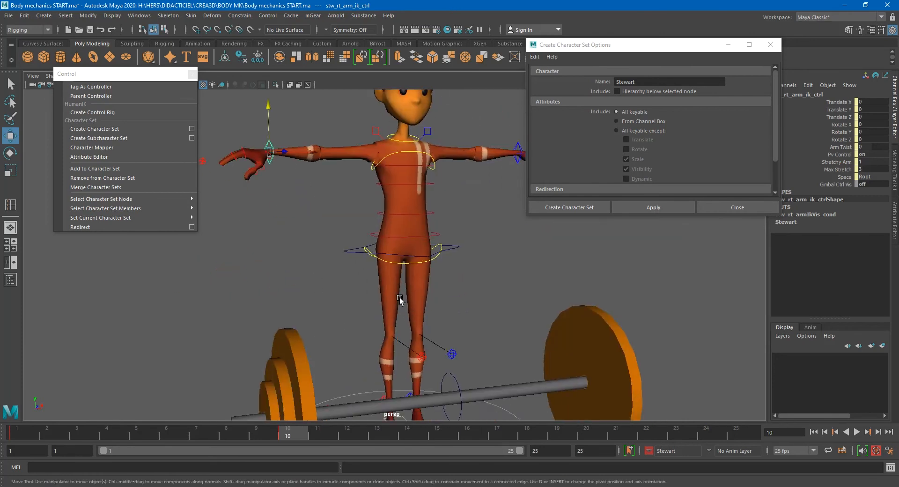
left_click(459, 380)
left_click(272, 146)
middle_click_drag(283, 148, 319, 245, "alt")
right_click_drag(319, 245, 412, 281, "alt")
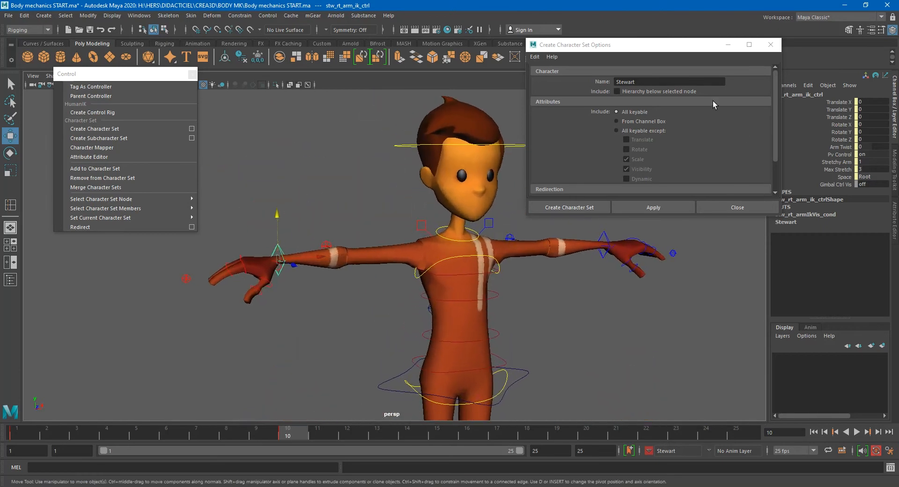
- Close the Create Character Set Options window and the floating Control panel
left_click(770, 44)
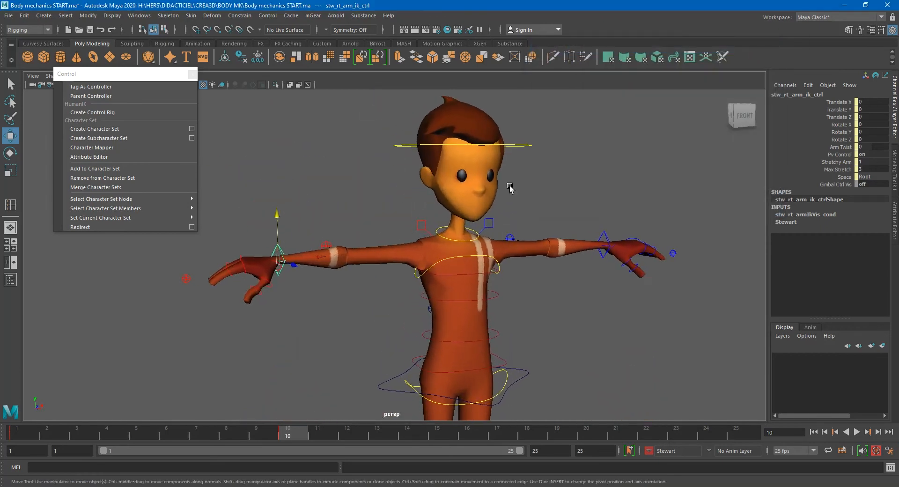
left_click(193, 74)
middle_click_drag(268, 259, 279, 275, "alt")
right_click_drag(279, 275, 311, 284, "alt")
middle_click_drag(300, 284, 348, 256, "alt")
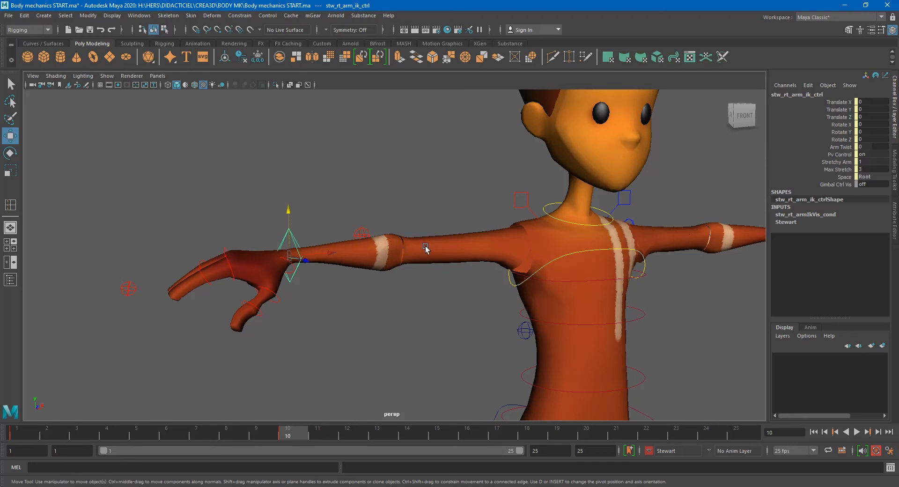
scroll(426, 248, "down", 2)
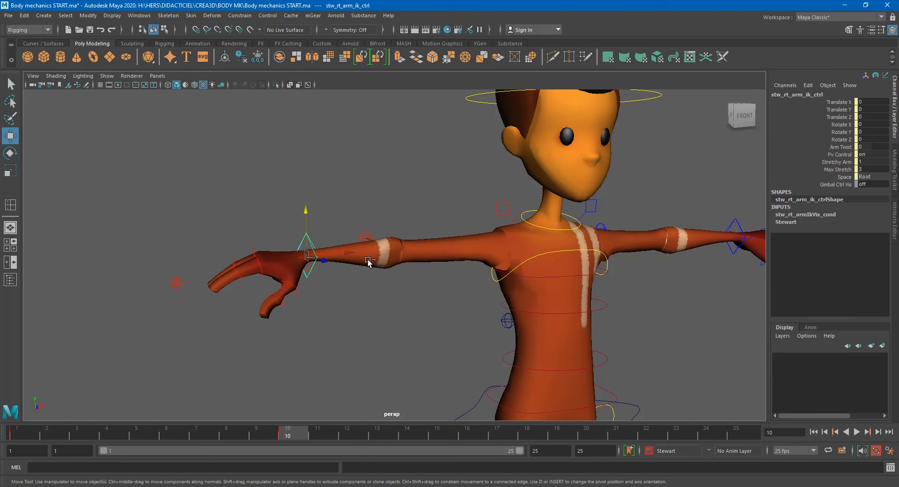
- Group the right arm IK control and rename the new group GRP_poignet_droit
key("ctrl+g")
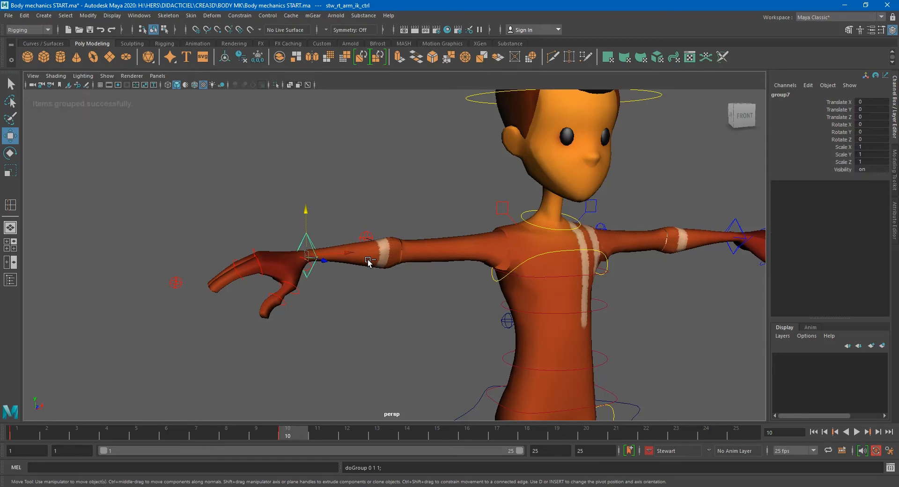
double_click(804, 94)
type("GRP")
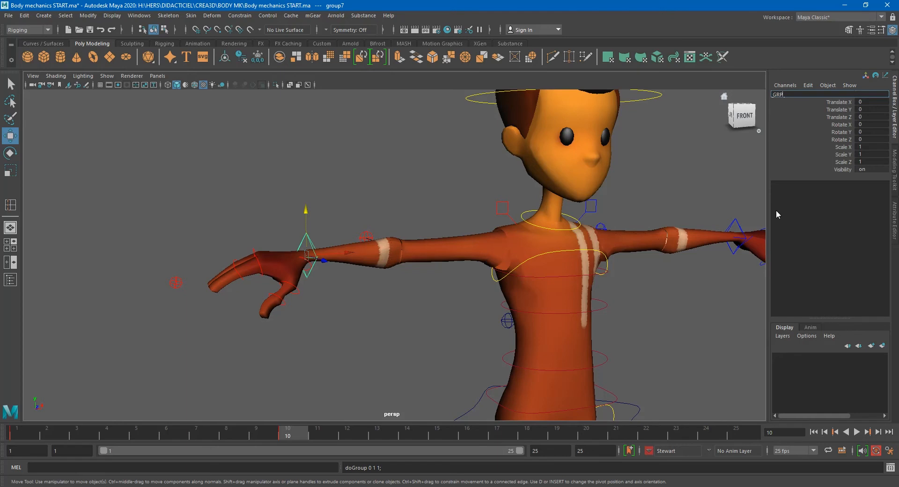
type(" poignet")
key("ctrl+shift+Left")
key("ctrl+shift+Left")
key("ctrl+shift+Left")
- Group the left arm IK control and rename that group GRP_poignet_gauche
middle_click_drag(571, 269, 414, 272, "alt")
left_click(608, 228)
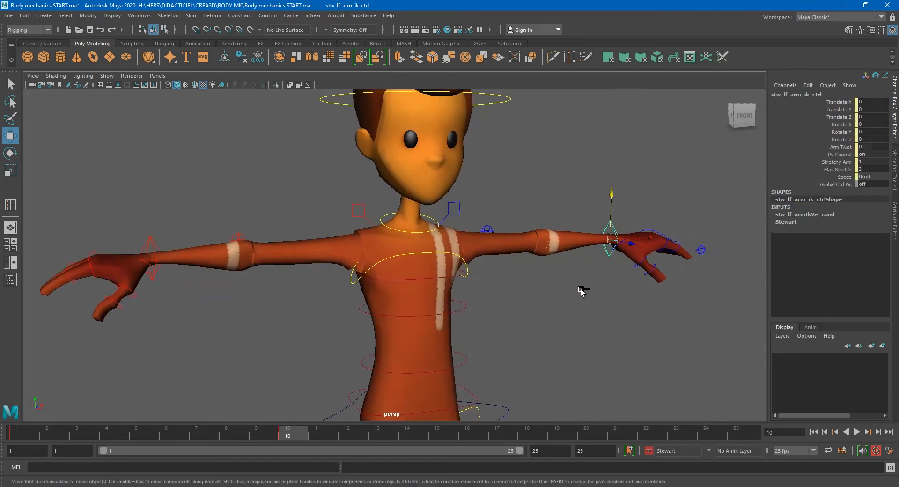
key("ctrl+g")
double_click(797, 95)
type("GRP poignet droit")
left_click_drag(821, 93, 806, 95)
type("d")
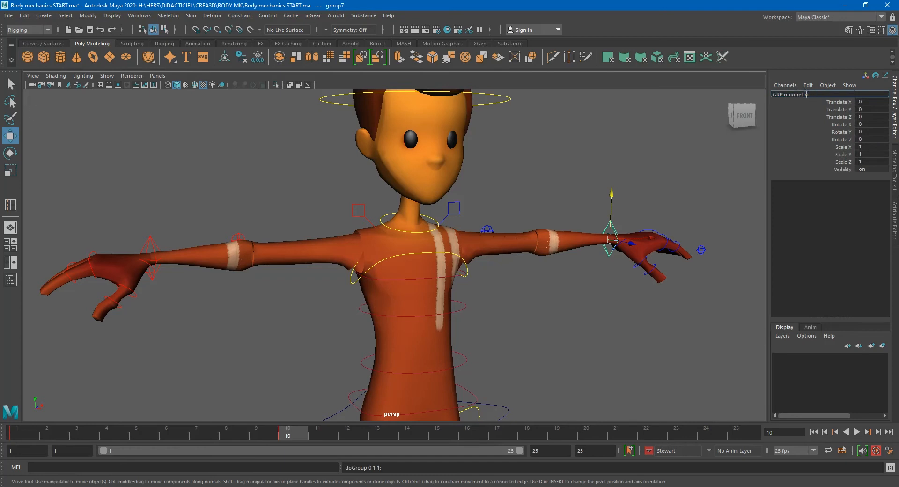
type("auche")
key("Return")
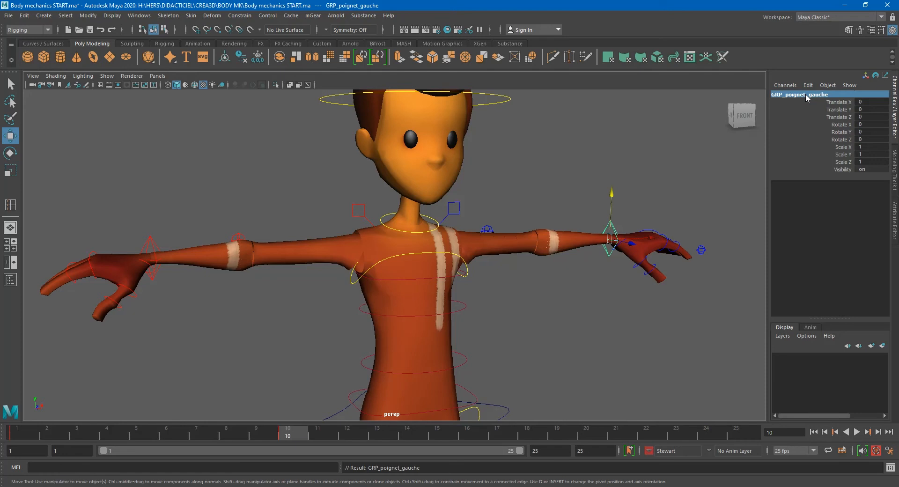
- Open the Outliner as a floating window and collapse the stw_grp hierarchy
scroll(487, 243, "down", 5)
scroll(480, 223, "up", 1)
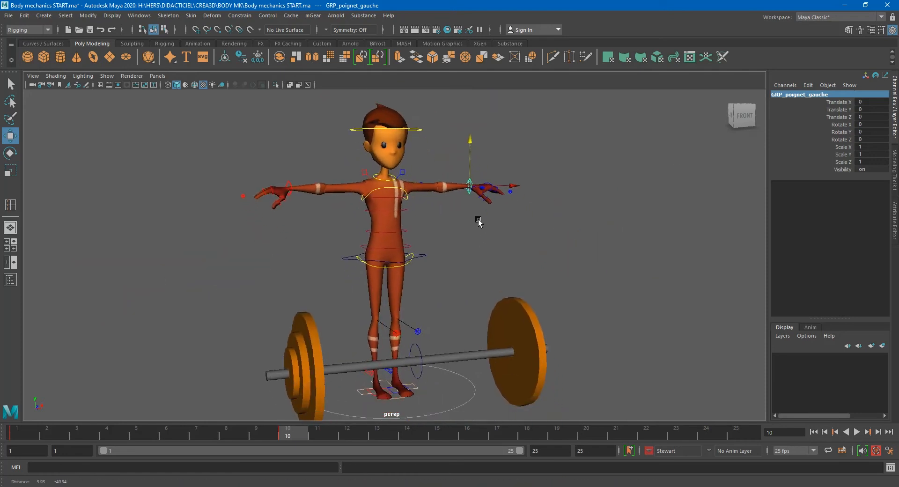
scroll(482, 223, "up", 3)
left_click(423, 378)
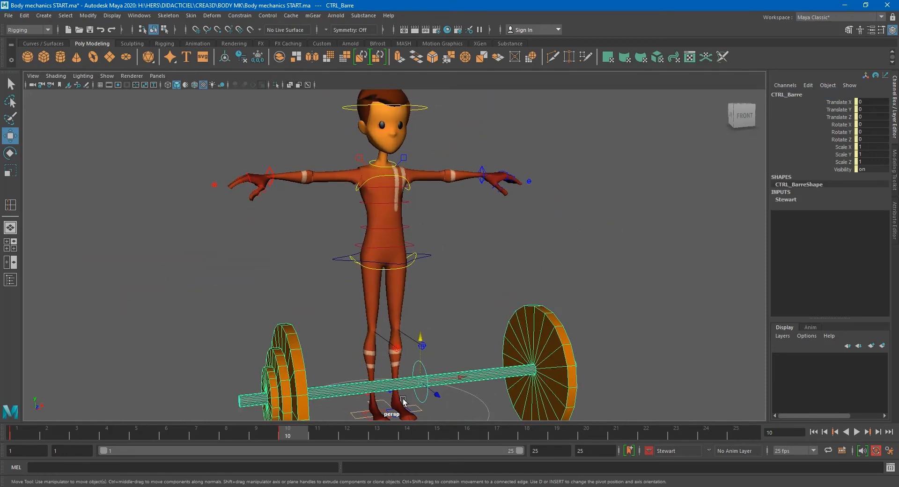
key("q")
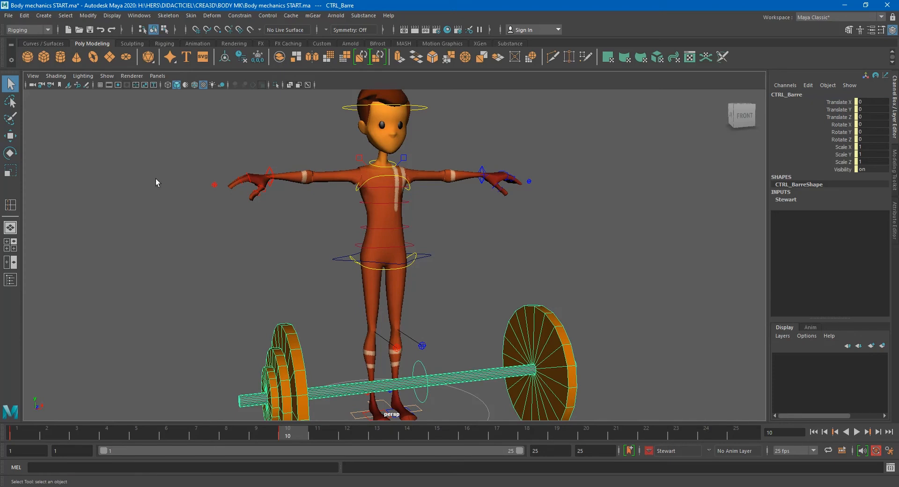
left_click(10, 279)
left_click_drag(196, 80, 123, 80)
left_click_drag(247, 226, 246, 114)
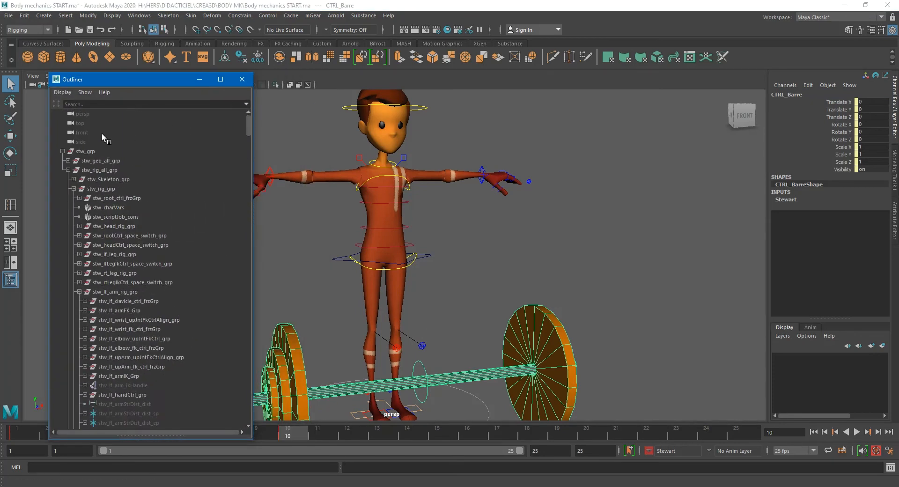
left_click(62, 152)
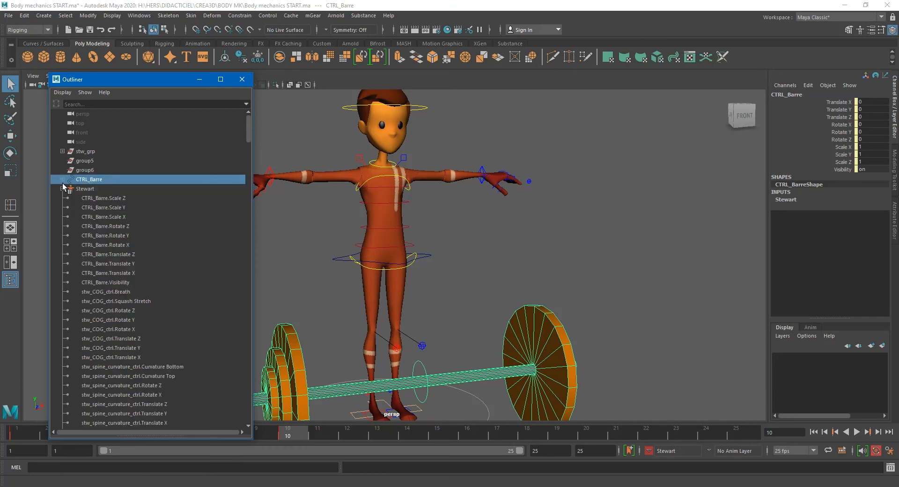
- Select the right wrist group GRP_poignet_droit by picking its arm IK control and moving up to the parent
middle_click_drag(378, 214, 422, 220, "alt")
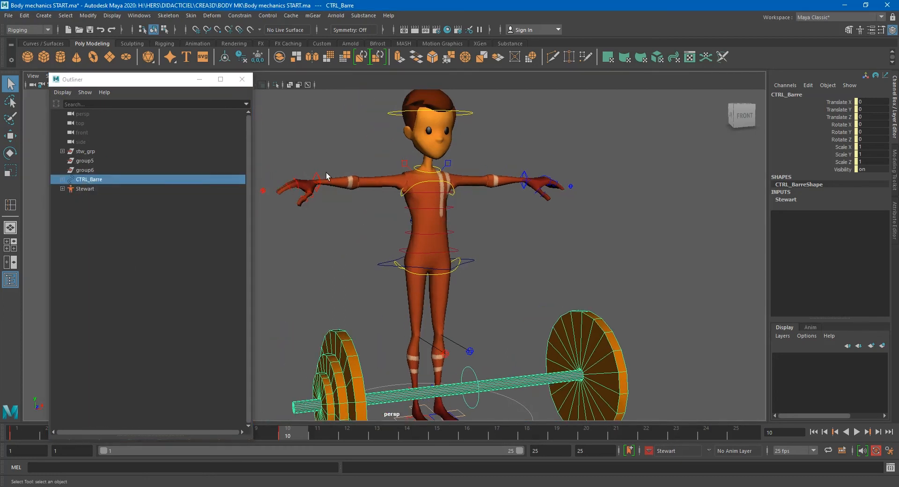
left_click(318, 172)
left_click(318, 174)
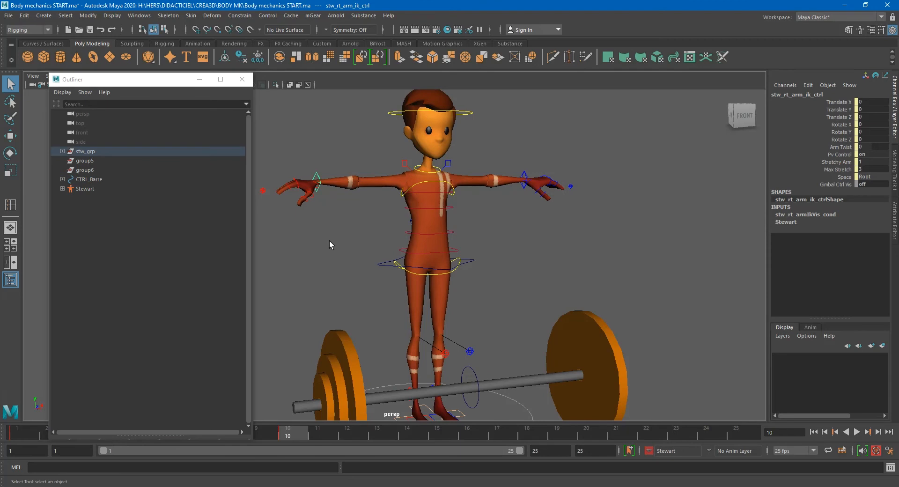
key("Up")
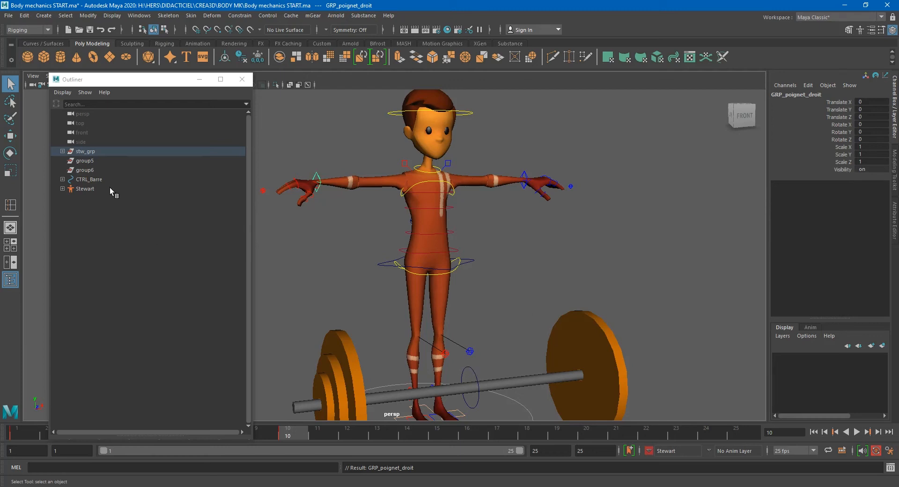
key("f")
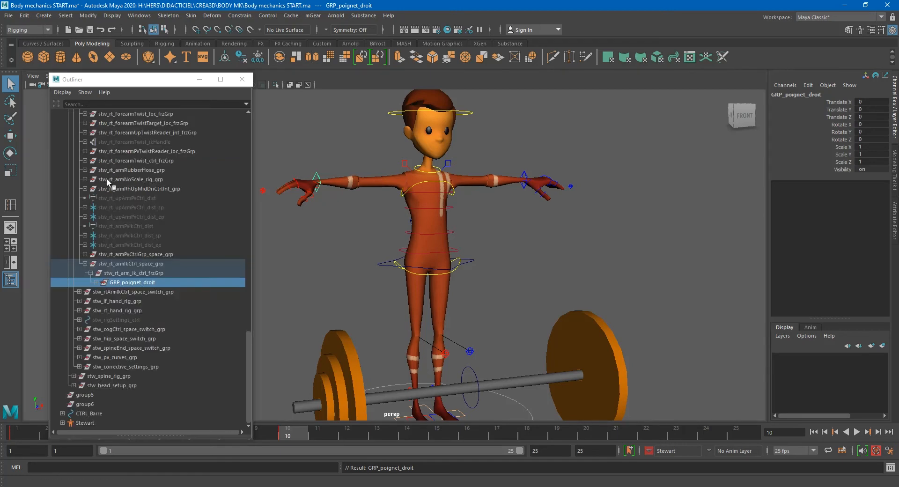
left_click(130, 282)
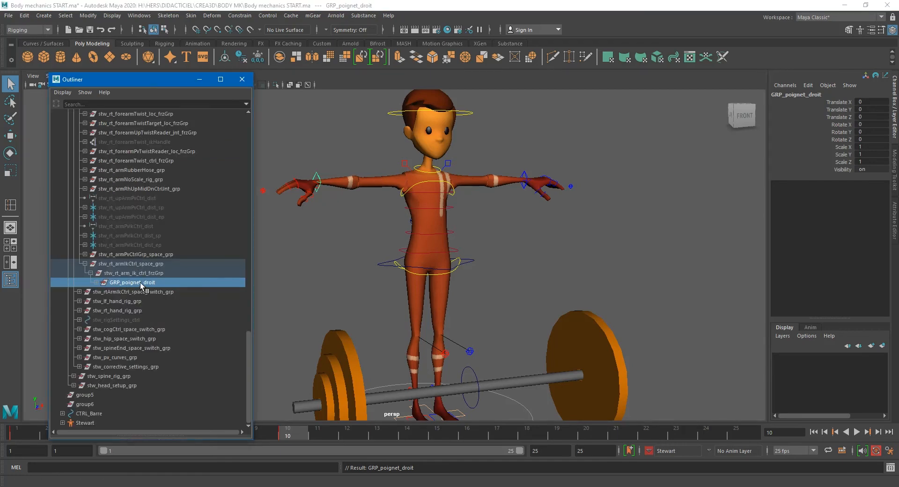
- Parent-constrain GRP_poignet_droit to the bar control CTRL_Barre
left_click(469, 370)
left_click(469, 370)
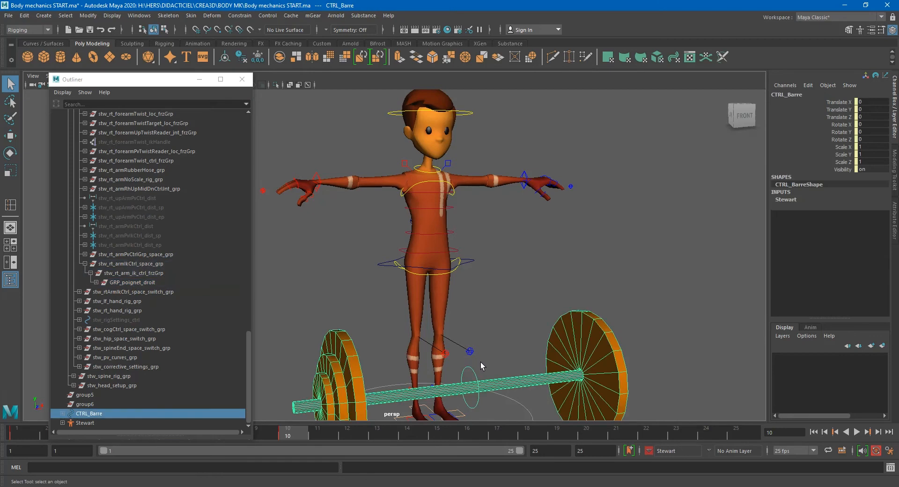
left_click(150, 281, "ctrl")
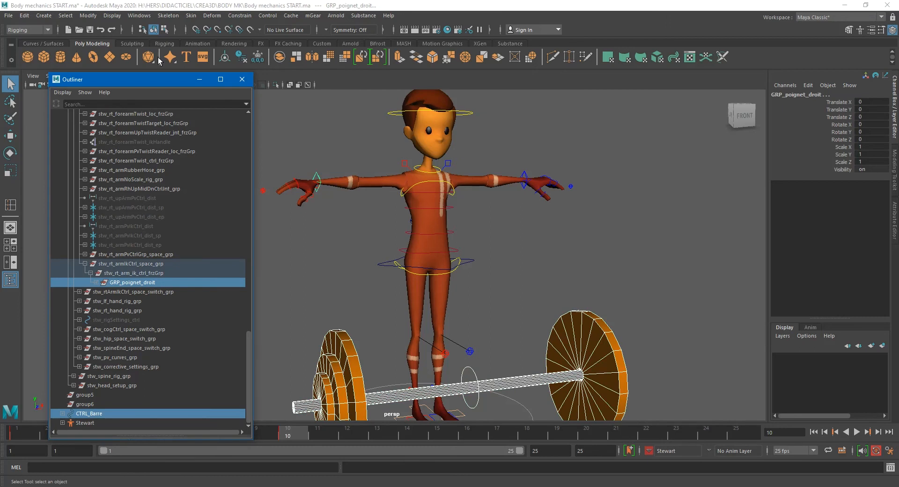
left_click(240, 15)
left_click(252, 41)
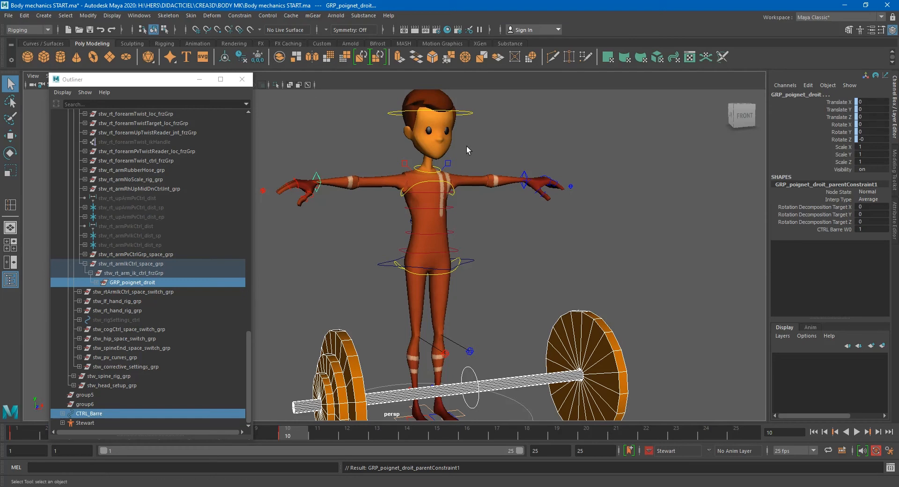
- Parent-constrain the left wrist group GRP_poignet_gauche to CTRL_Barre in the same way
left_click(517, 220)
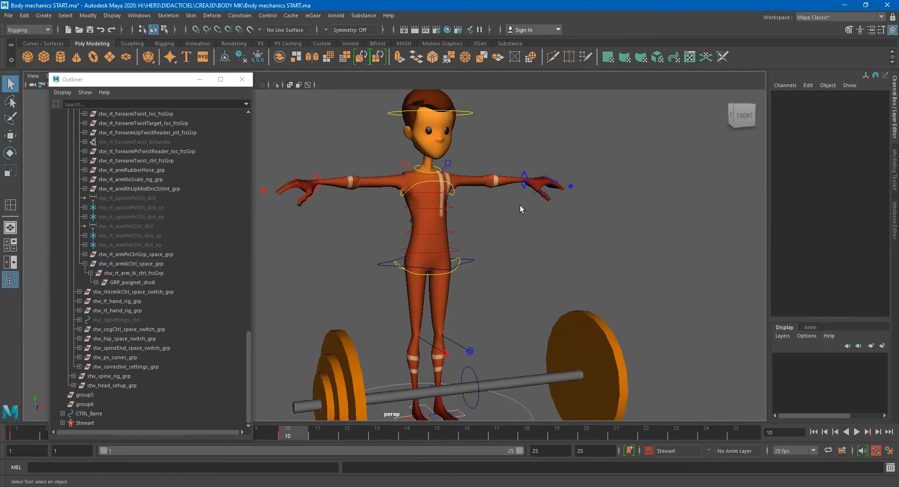
left_click(523, 179)
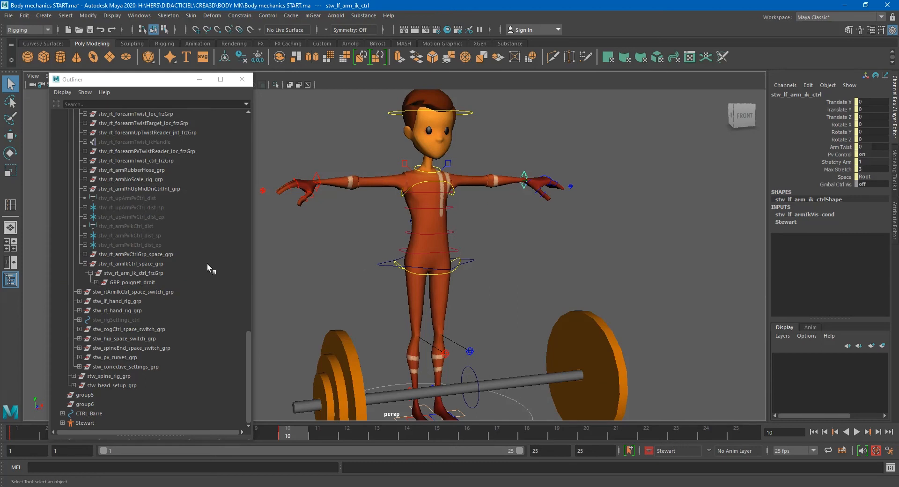
key("Up")
key("f")
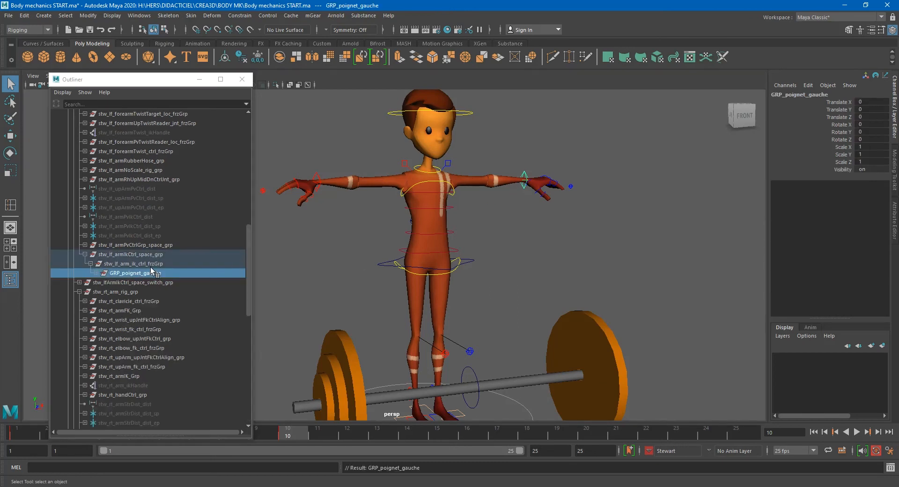
left_click(477, 385)
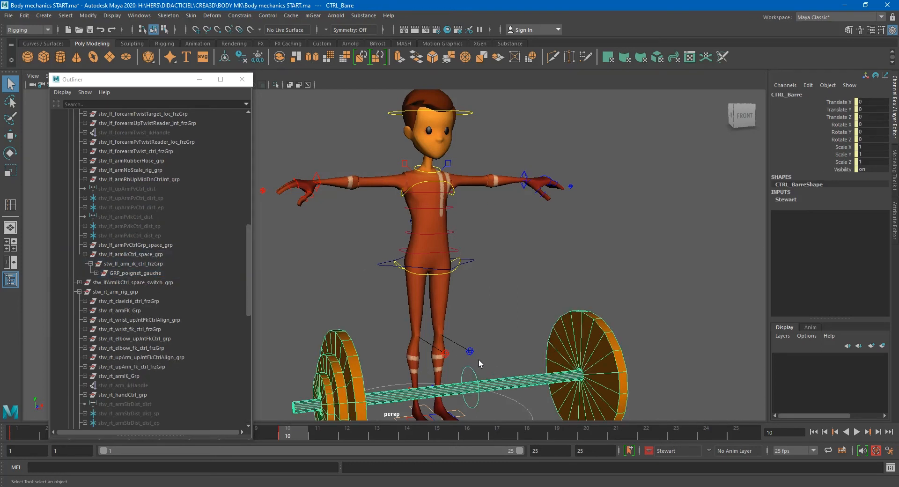
left_click(136, 274)
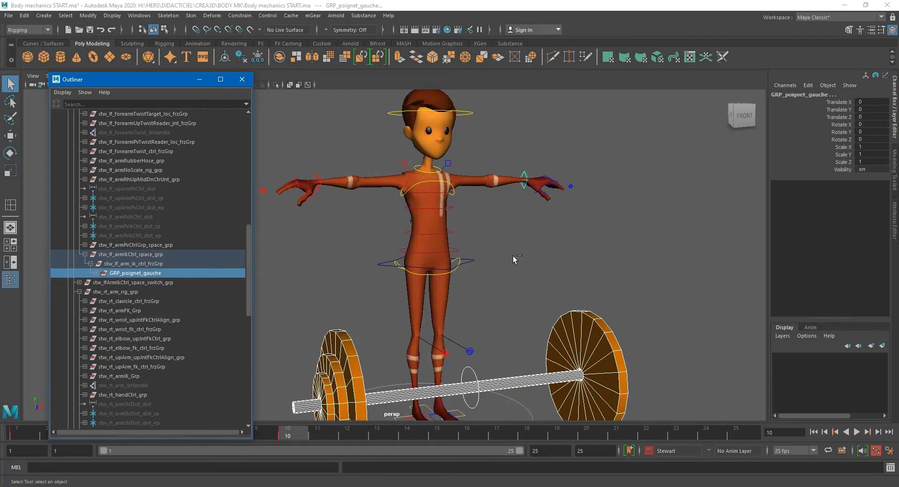
key("g")
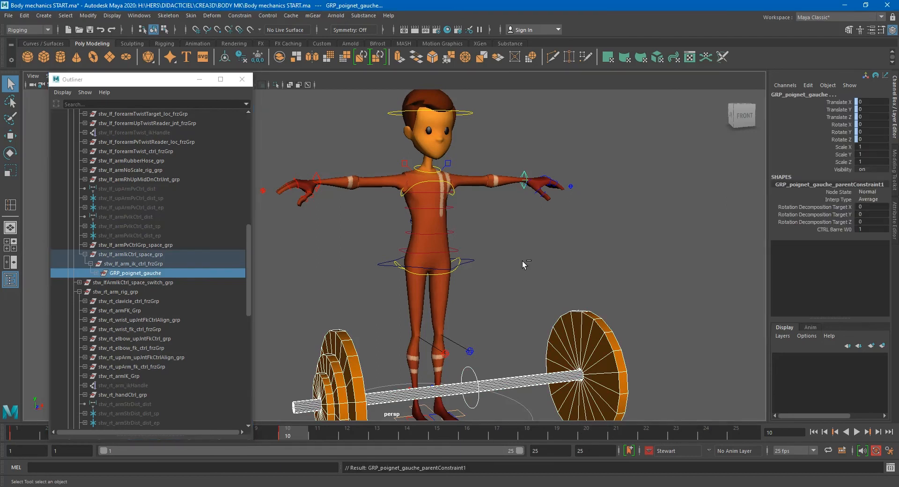
- Move the bar control upward to test the wrist constraints, then undo the move
left_click(471, 369)
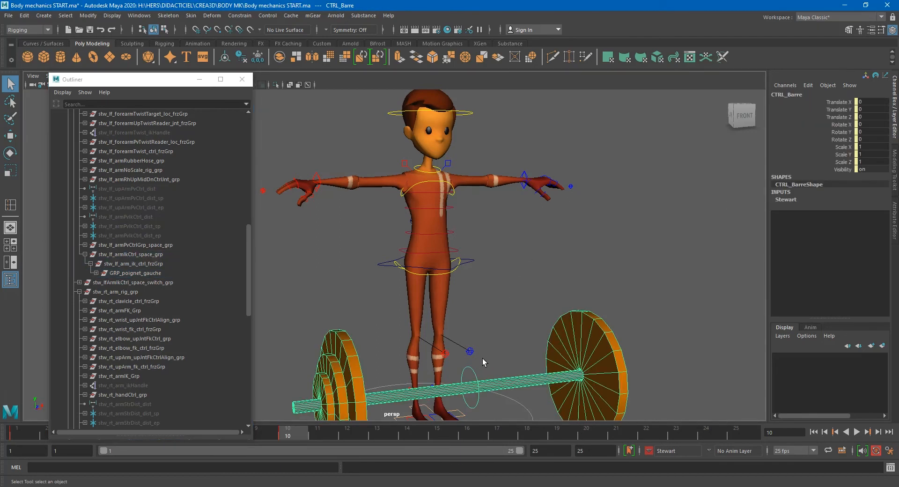
key("w")
left_click_drag(470, 339, 472, 311)
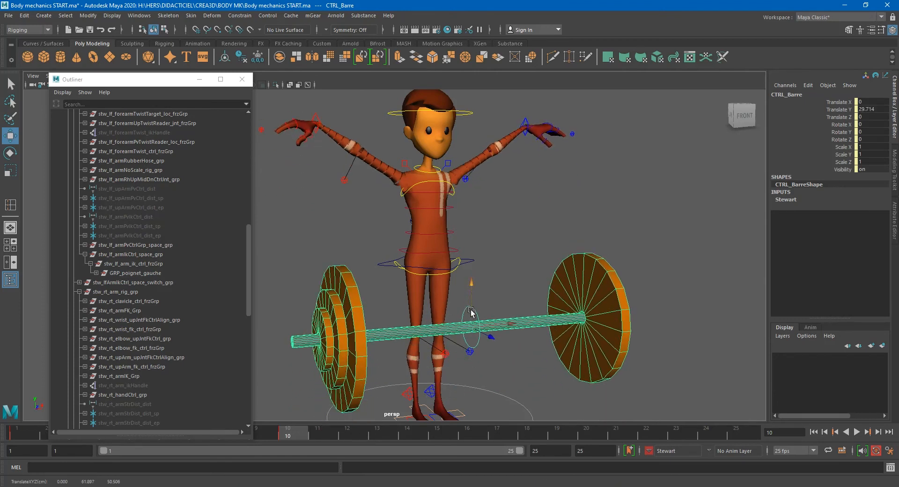
key("ctrl+z")
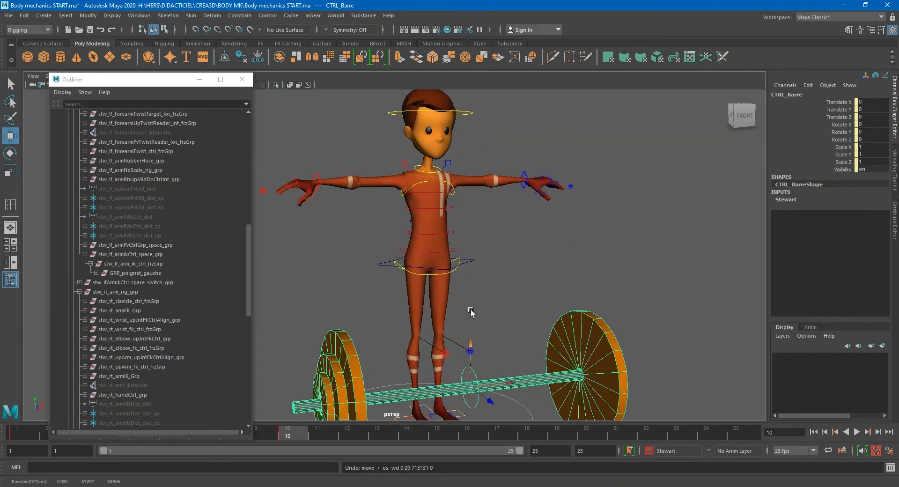
- Add GRP_poignet_droit's transform and visibility channels, plus its parent constraint's channels, to the current character set
left_click(318, 173)
key("Up")
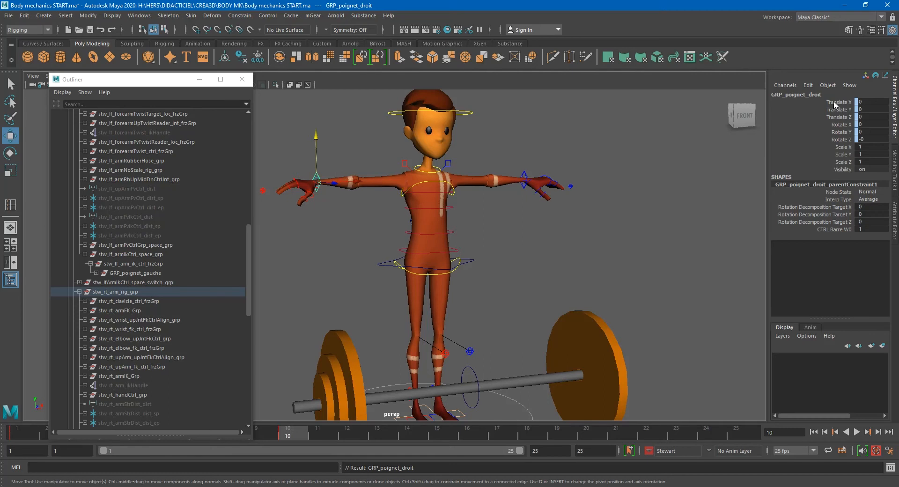
left_click_drag(841, 102, 839, 139)
left_click_drag(835, 187, 831, 170, "shift")
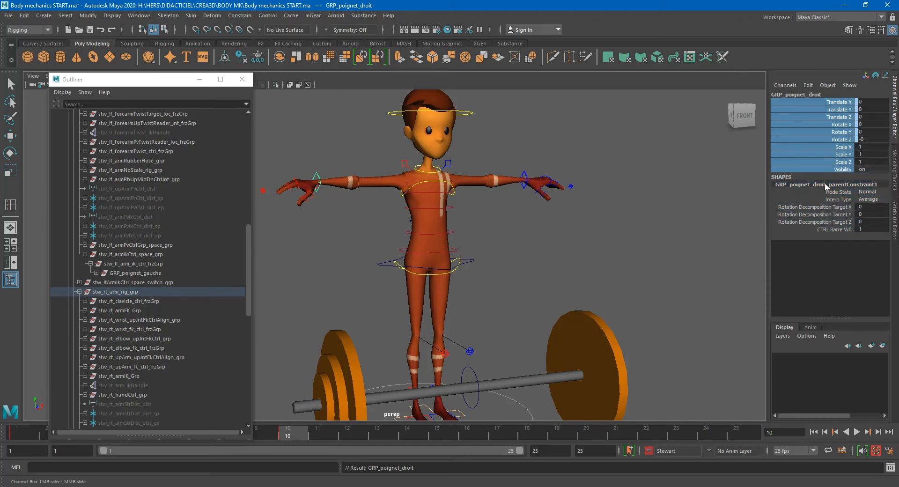
left_click(244, 84)
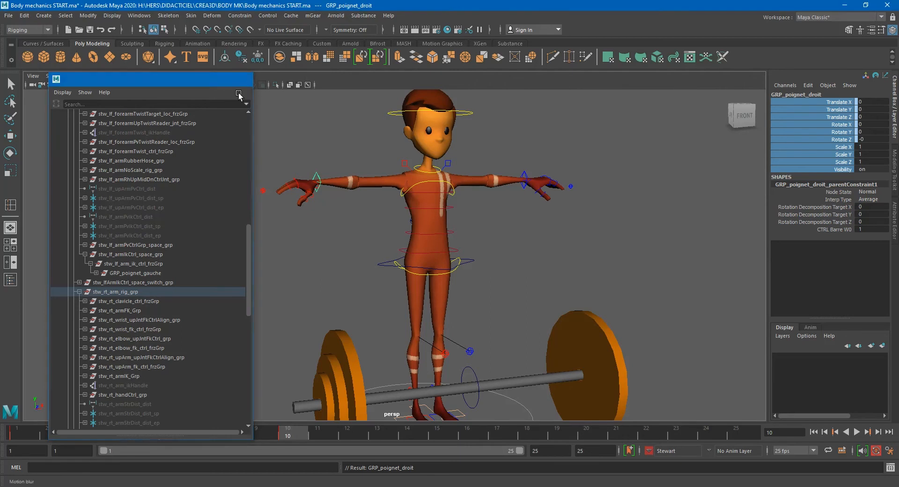
left_click(267, 16)
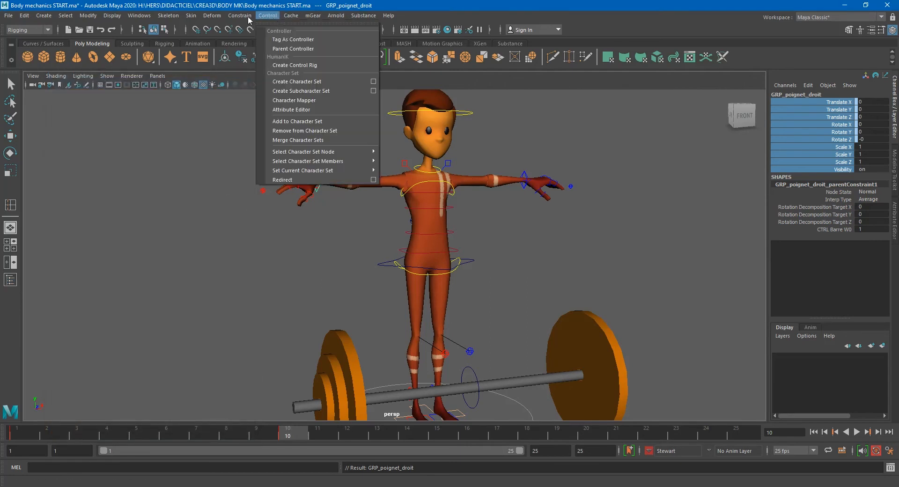
mouse_move(244, 20)
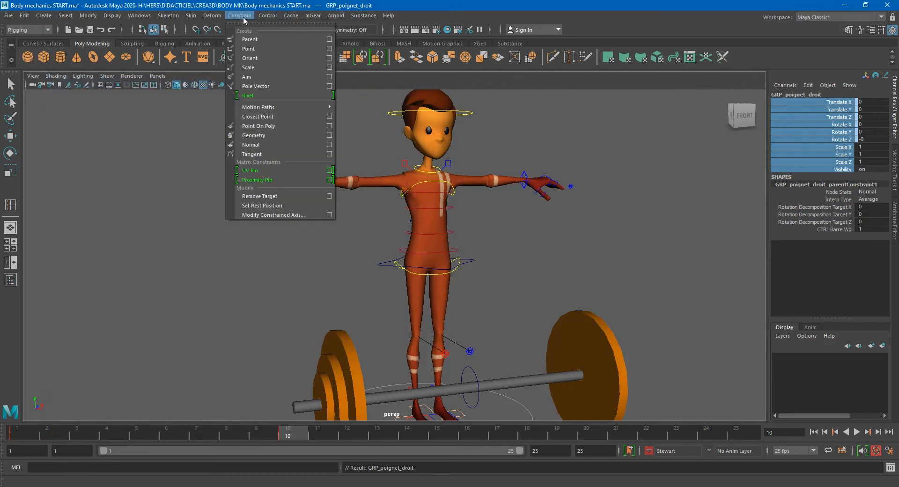
left_click(270, 23)
left_click_drag(286, 18, 174, 97)
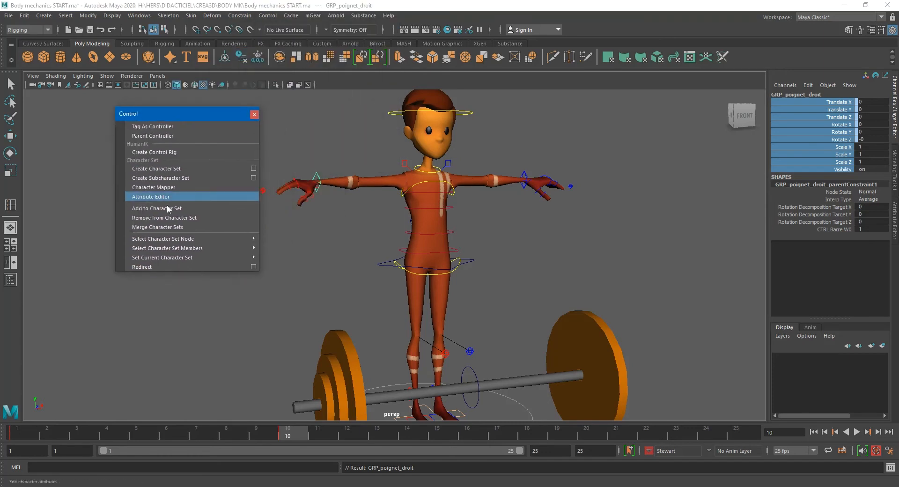
left_click(174, 211)
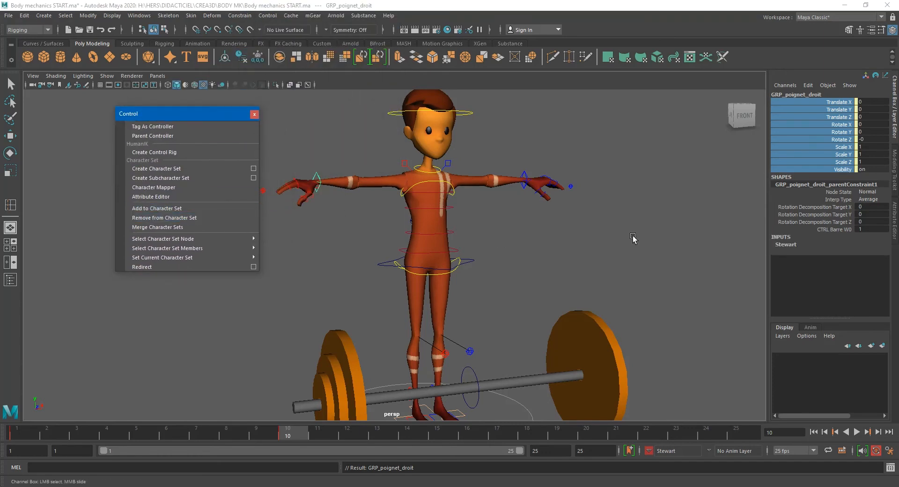
left_click_drag(833, 231, 840, 195)
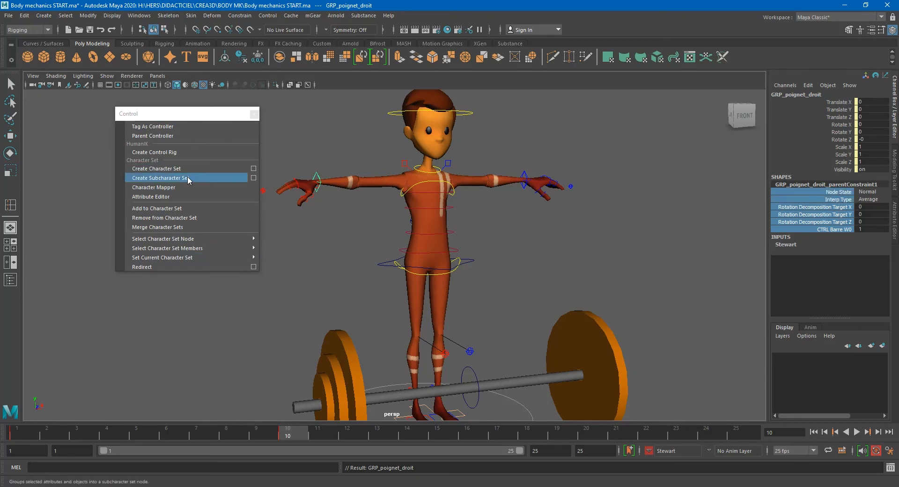
left_click(186, 209)
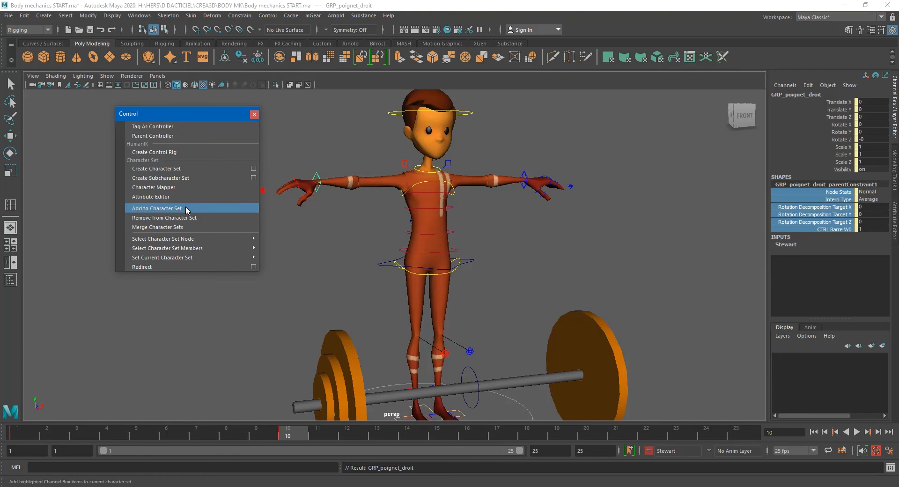
- Add GRP_poignet_gauche's transform and visibility channels, plus its parent constraint's channels, to the current character set
key("w")
left_click(529, 173)
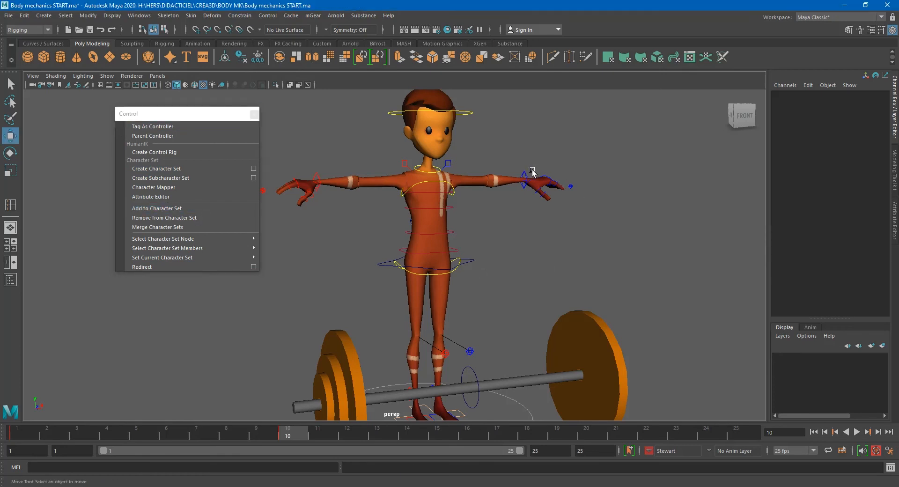
left_click(525, 172)
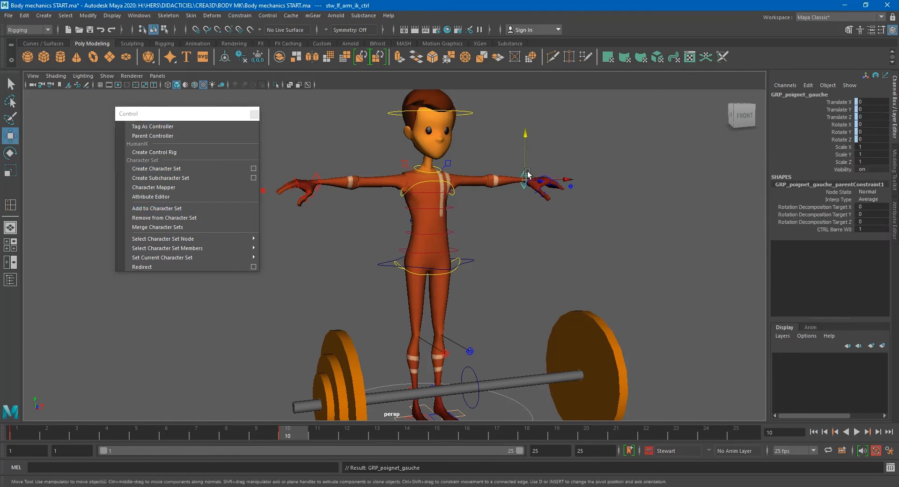
left_click_drag(843, 170, 833, 104)
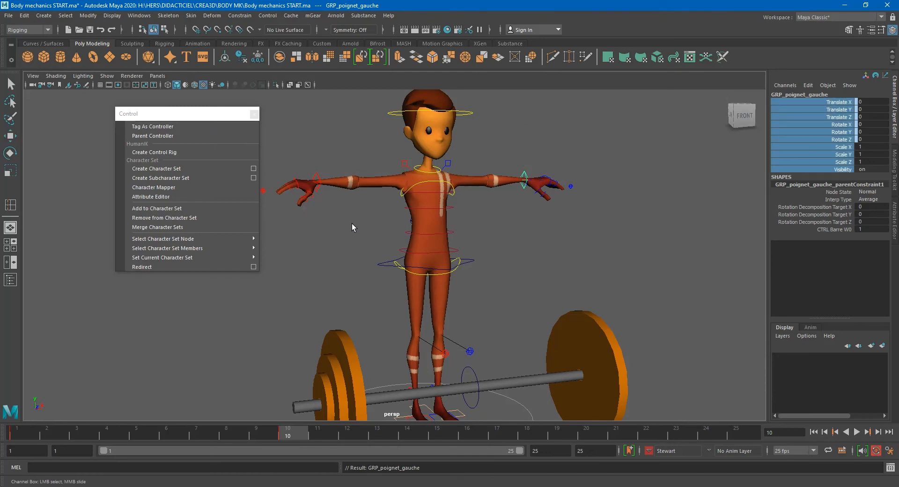
left_click_drag(831, 229, 837, 192)
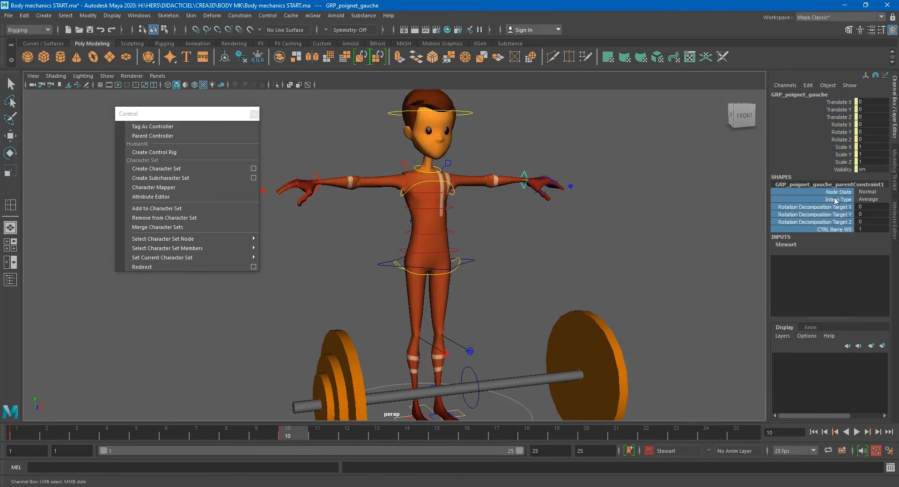
left_click(609, 227)
- At frame 1, set the CTRL Barre W0 weight of GRP_poignet_gauche's parent constraint to 0
key("w")
left_click(527, 180)
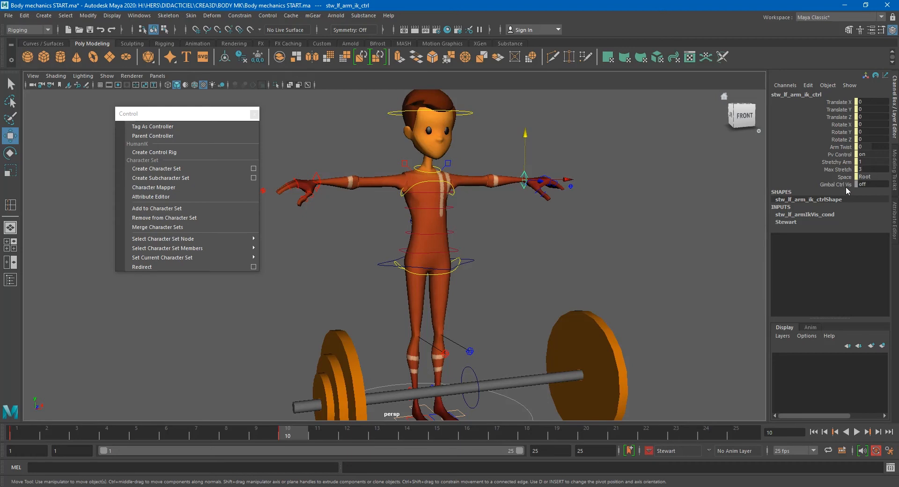
left_click(536, 215)
left_click(524, 187)
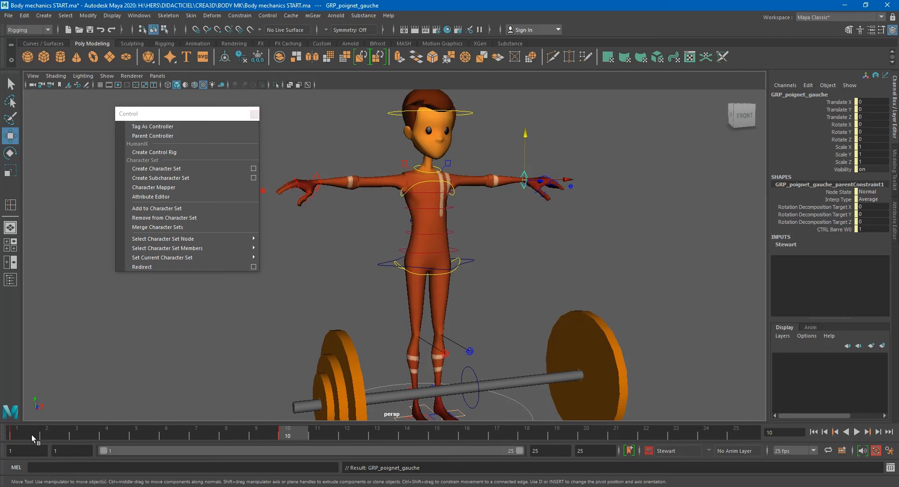
left_click(15, 434)
left_click(873, 229)
type("0")
key("Return")
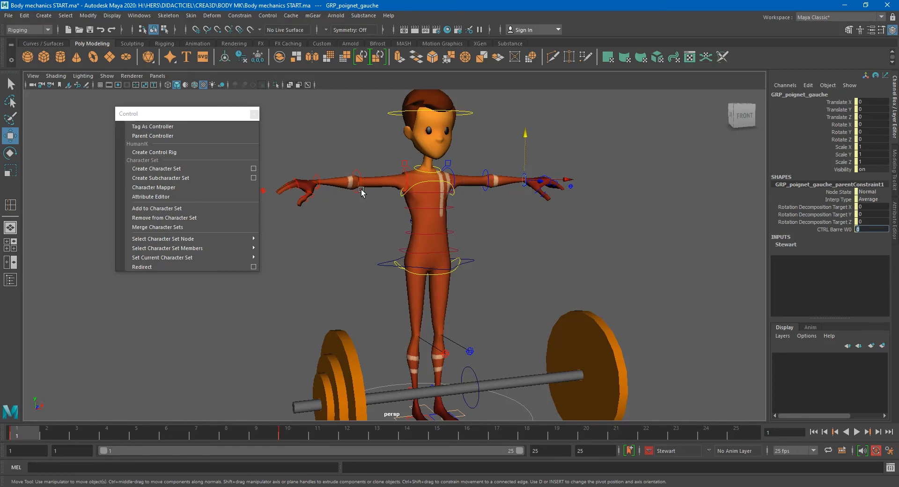
- Select the left arm control stw_lf_arm_ctrl and set its Fk Ik Blend to 1
left_click(319, 177)
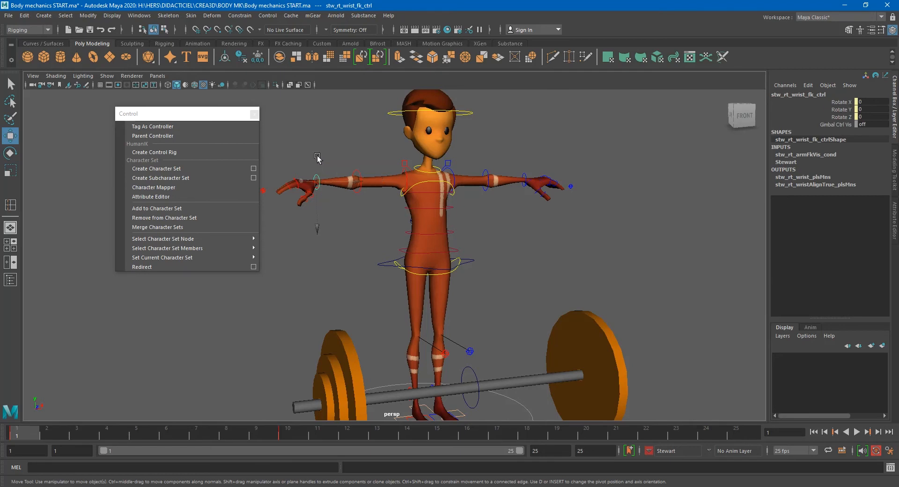
left_click(318, 164)
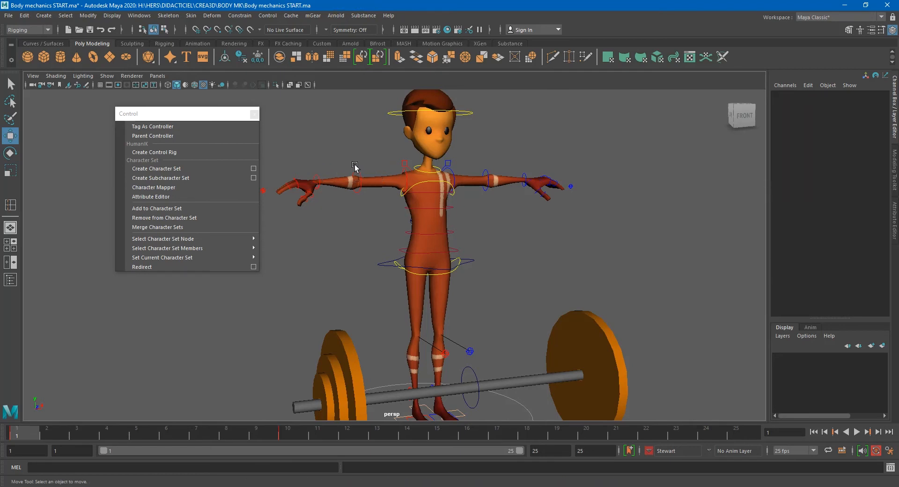
left_click(541, 177)
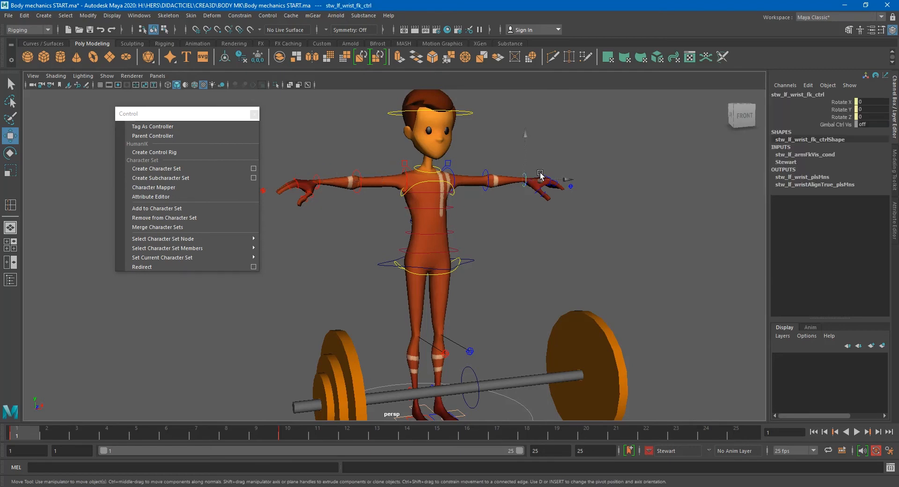
left_click(572, 185)
left_click(863, 103)
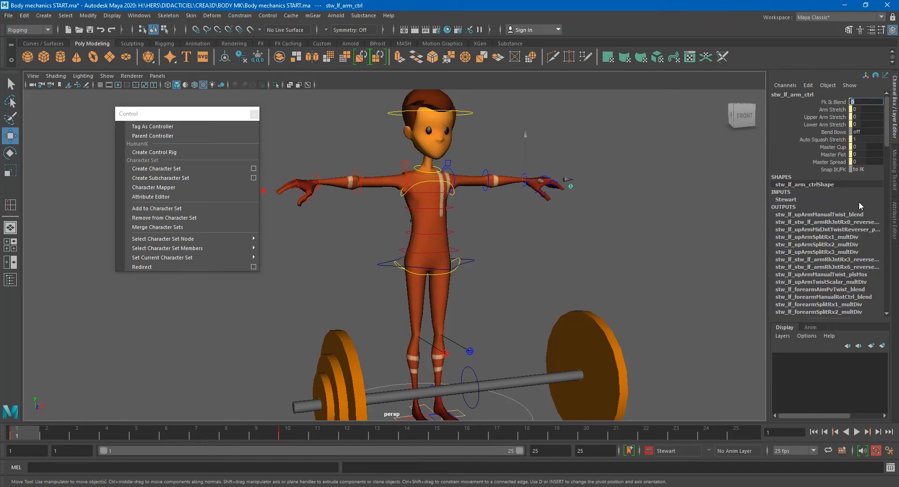
type("1")
key("Return")
- Select the right arm control stw_rt_arm_ctrl and set its Fk Ik Blend to 1
left_click(522, 173)
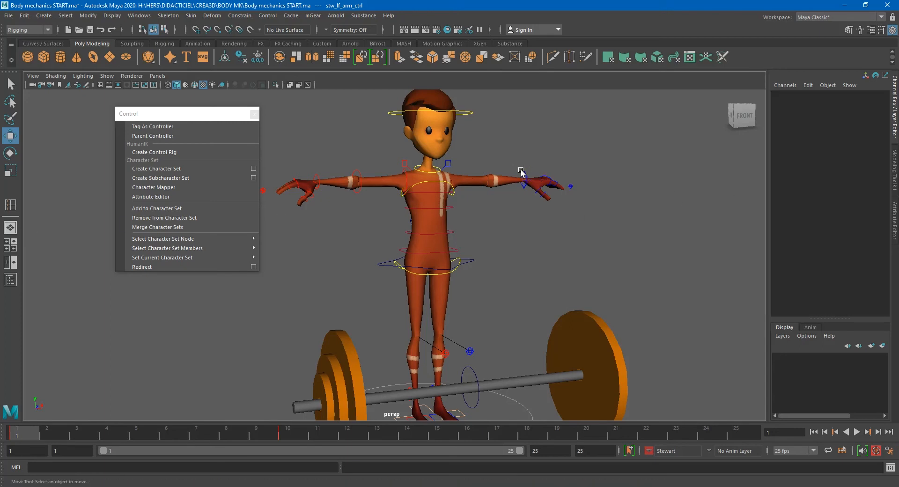
key("Up")
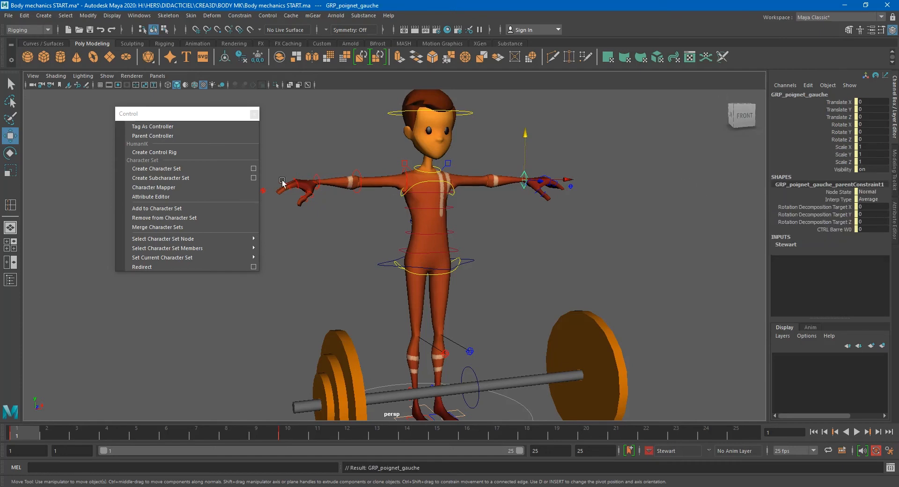
left_click(264, 191)
double_click(868, 102)
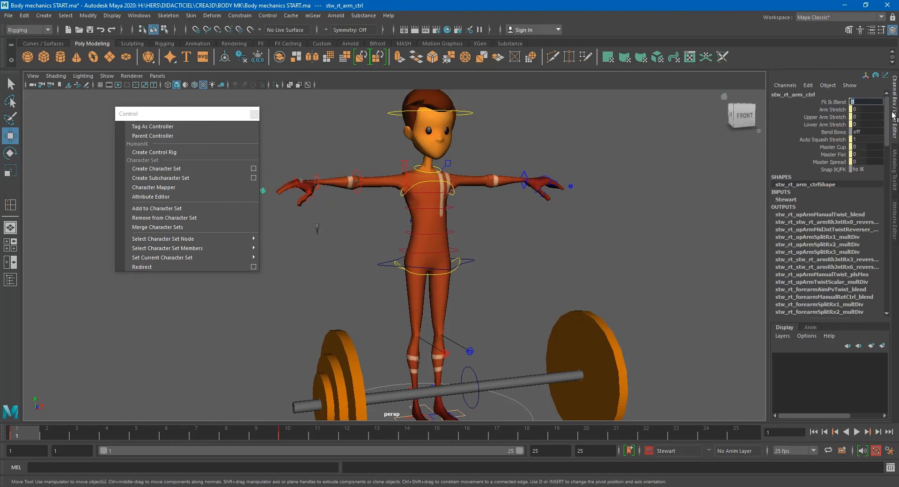
type("1")
key("Return")
- Set the CTRL Barre W0 weight of GRP_poignet_droit's parent constraint to 0
left_click(319, 172)
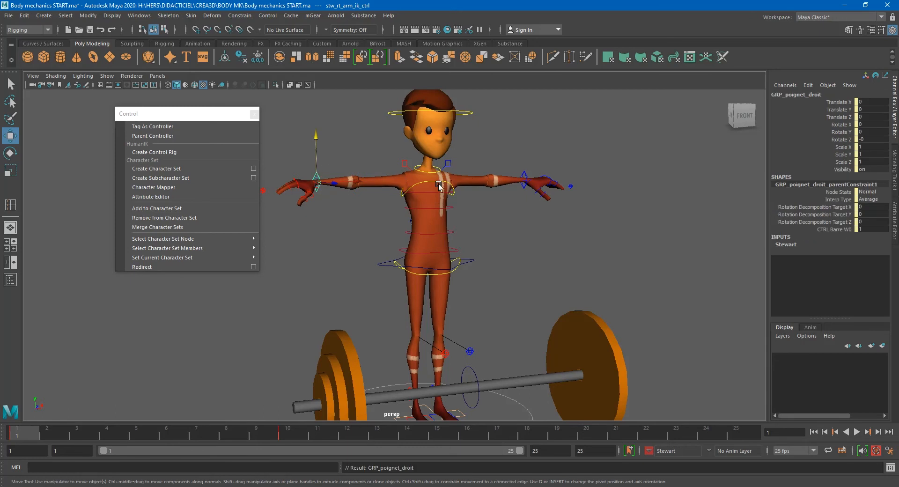
double_click(878, 230)
type("0")
key("Return")
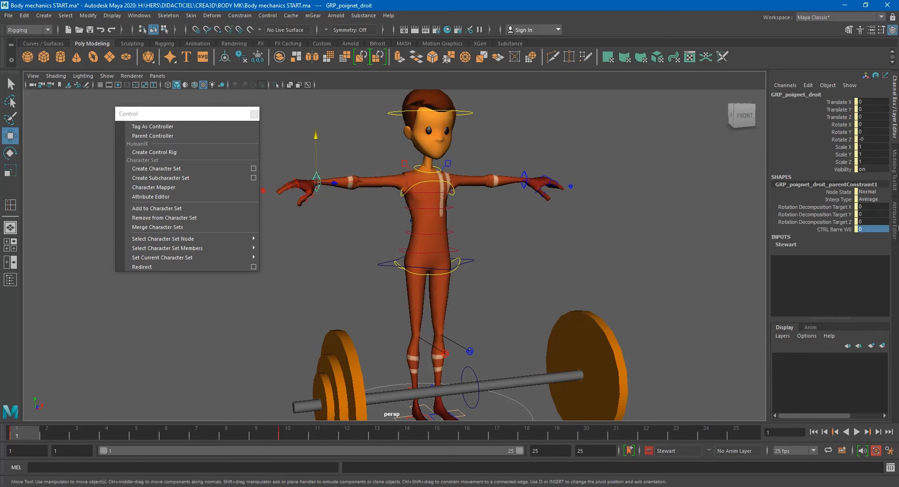
- Move the bar control CTRL_Barre upward to test the wrists, then undo the move
left_click(477, 371)
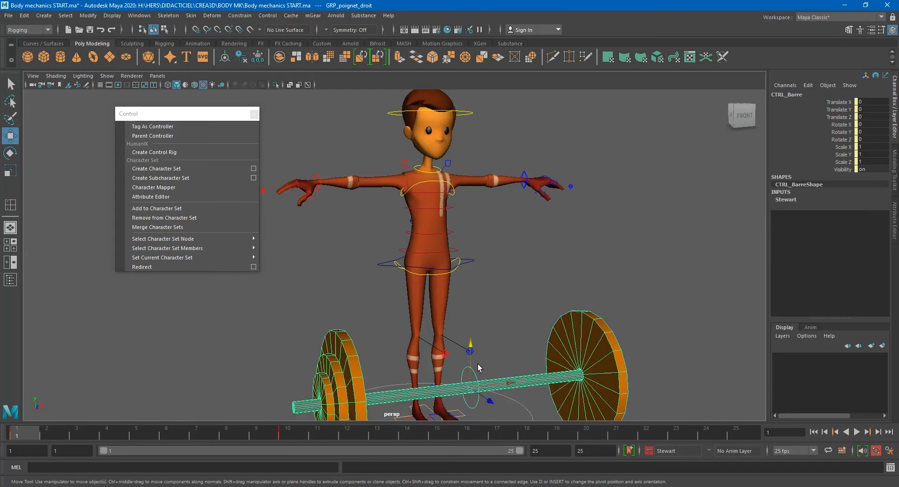
left_click_drag(471, 346, 477, 300)
key("ctrl+z")
key("ctrl+z")
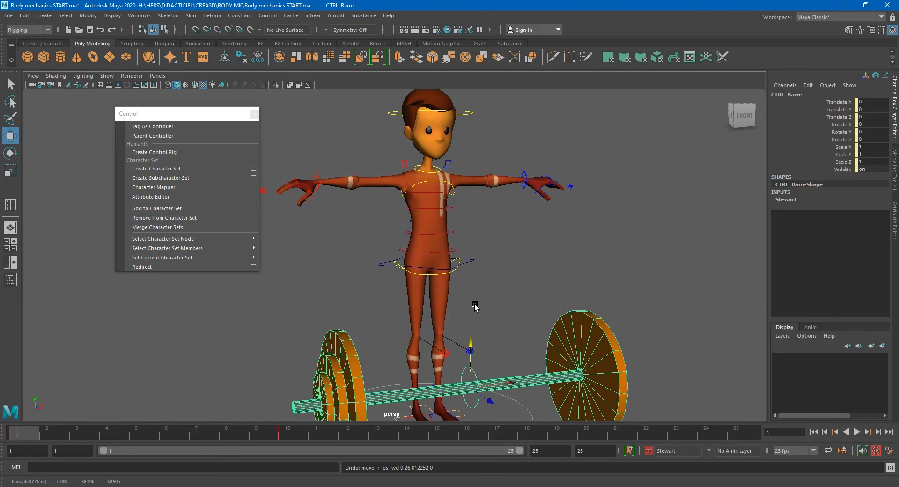
- Select both arm controls and set their Fk Ik Blend to 0
left_click_drag(268, 182, 255, 207)
left_click_drag(573, 171, 568, 217)
left_click(866, 109)
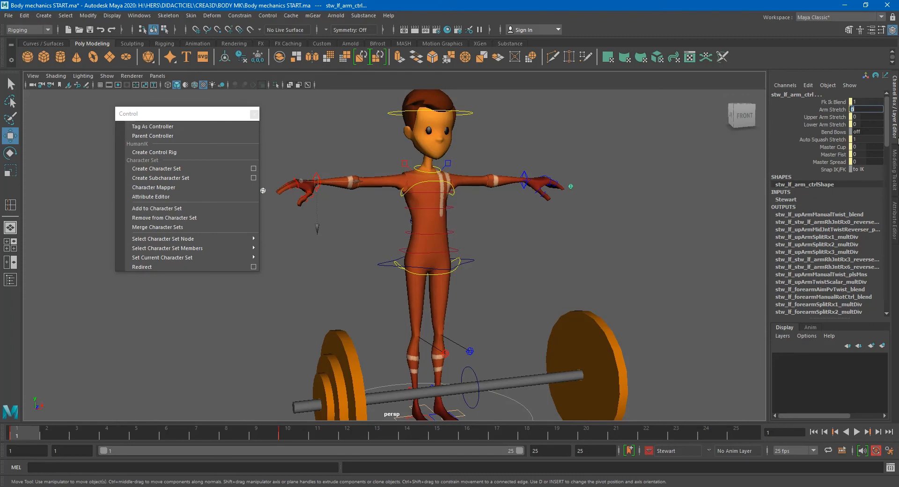
left_click(864, 102)
type("0")
key("Return")
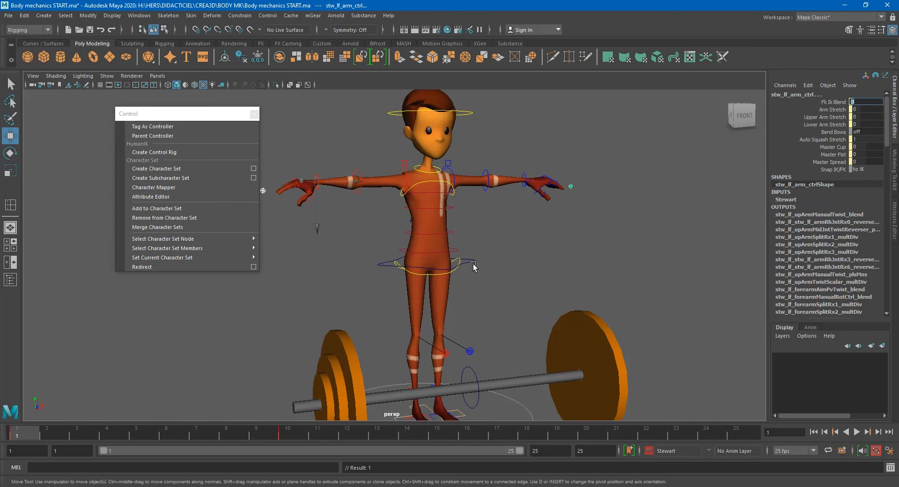
- Close the floating Control menu window
middle_click_drag(468, 332, 469, 310, "alt")
scroll(475, 305, "down", 4)
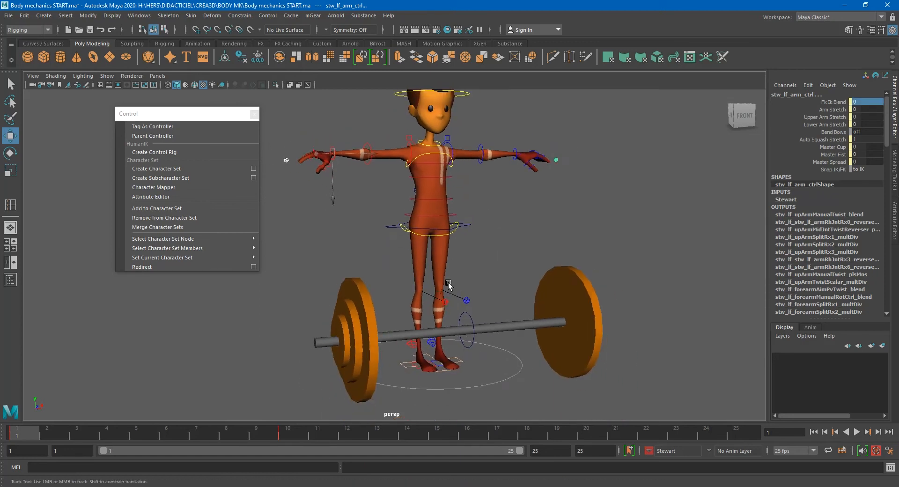
left_click(254, 116)
left_click(255, 115)
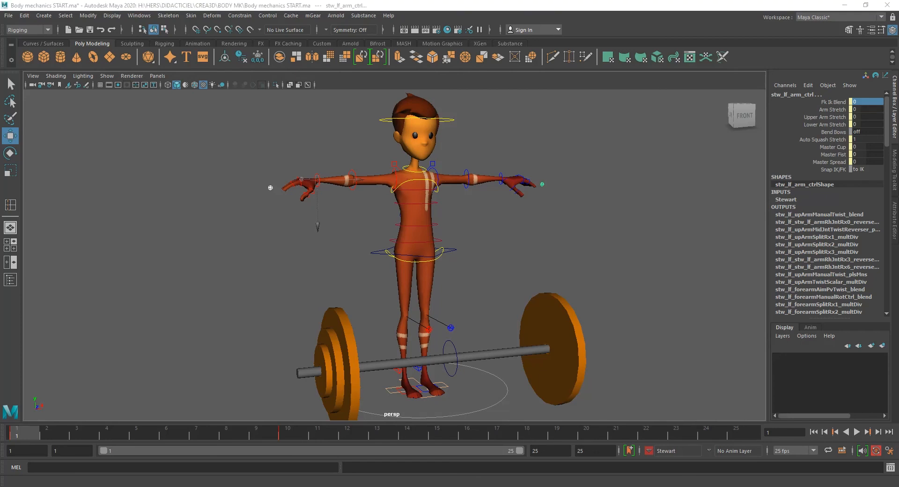
- Switch to the BODY_MECHANICS.pdf guide and read the Frame 1 and Frame 16 instructions
left_click_drag(0, 315, 524, 1)
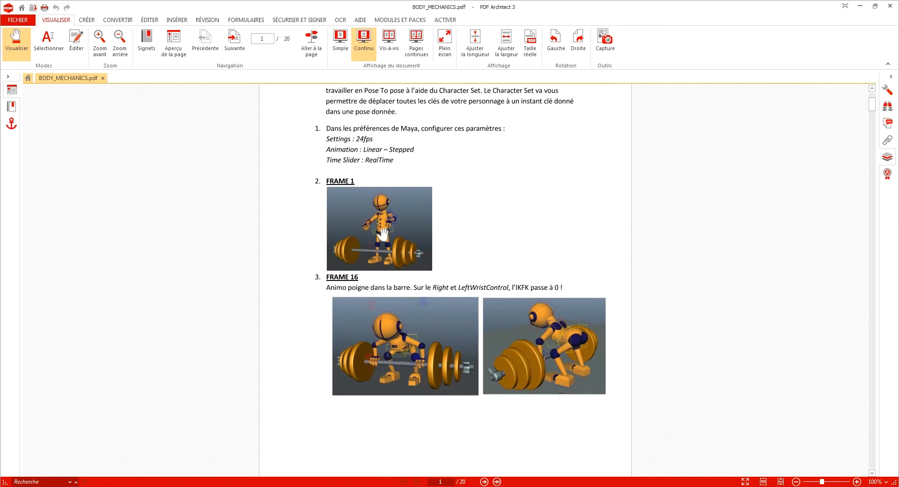
scroll(383, 234, "up", 2)
scroll(389, 253, "up", 3, "ctrl")
left_click_drag(351, 265, 359, 180)
left_click_drag(409, 322, 404, 187)
scroll(402, 180, "down", 1)
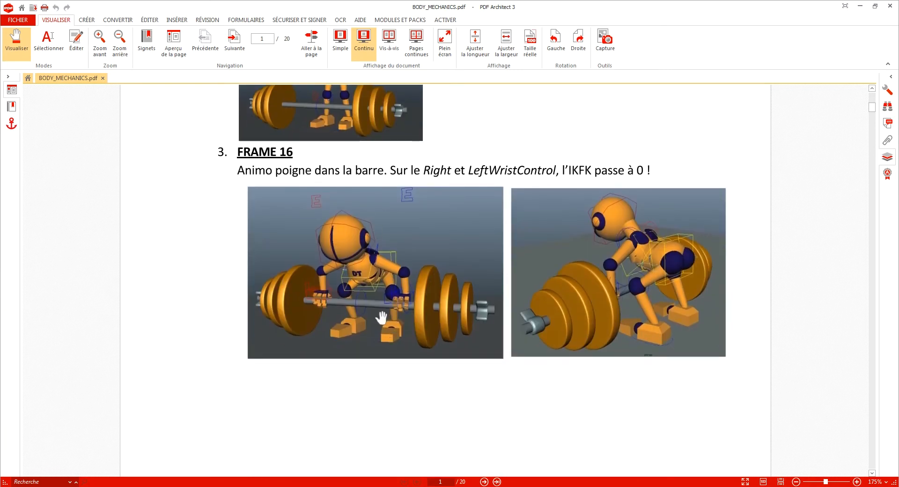
scroll(381, 318, "down", 1, "ctrl")
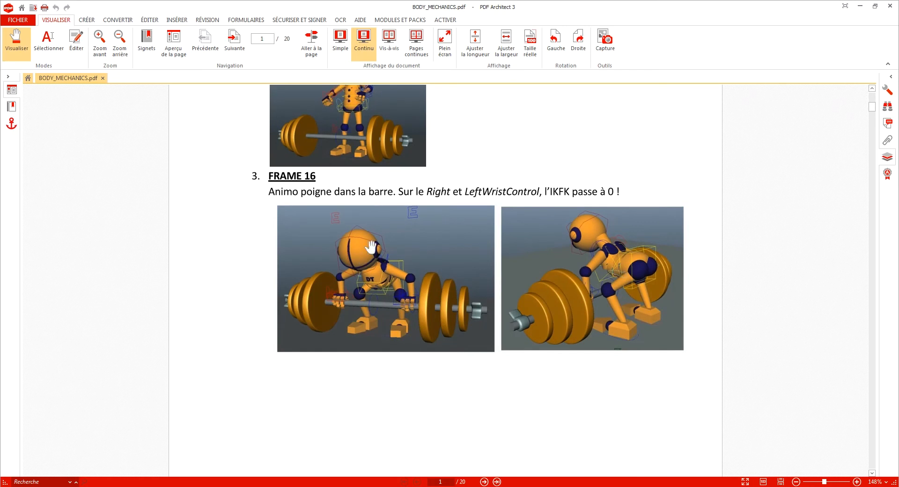
scroll(377, 292, "up", 3)
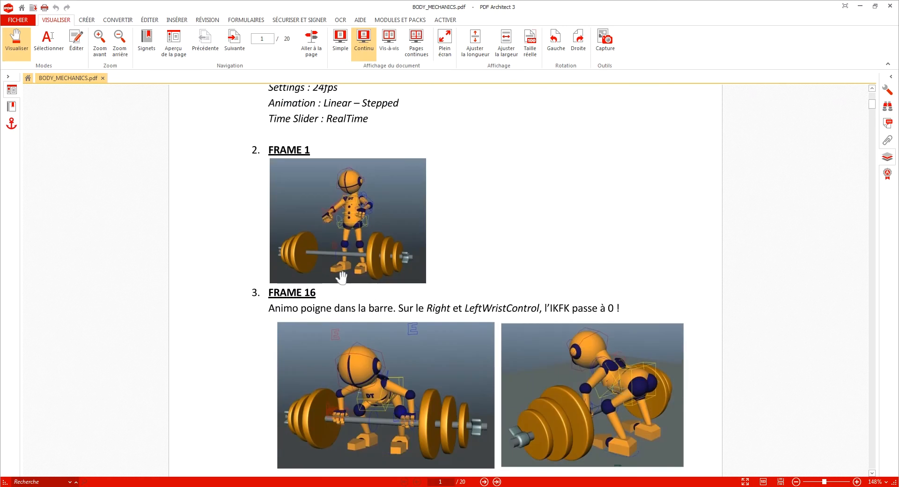
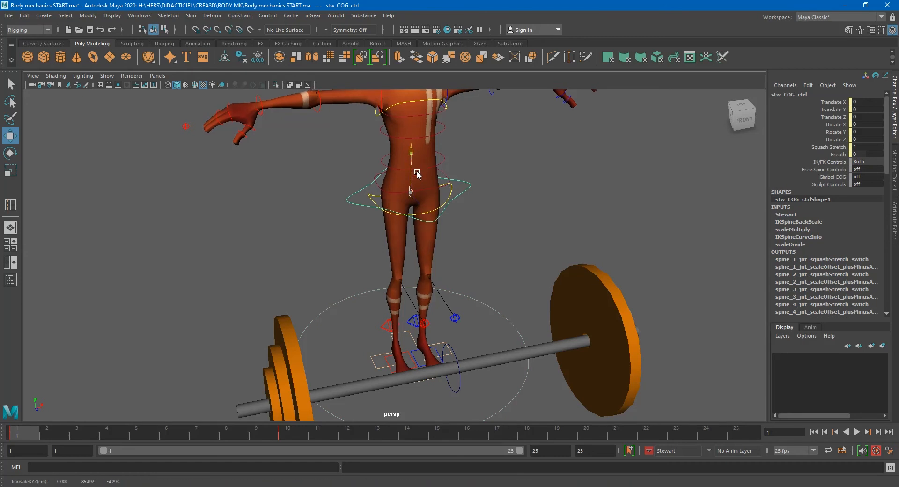
- Select the left knee pole vector control and move it outward along X to about 18.4
middle_click_drag(414, 334, 382, 275, "alt")
right_click_drag(382, 276, 449, 306, "alt")
middle_click_drag(363, 306, 368, 329, "alt")
left_click(356, 285)
left_click_drag(402, 298, 361, 308)
left_click(393, 271)
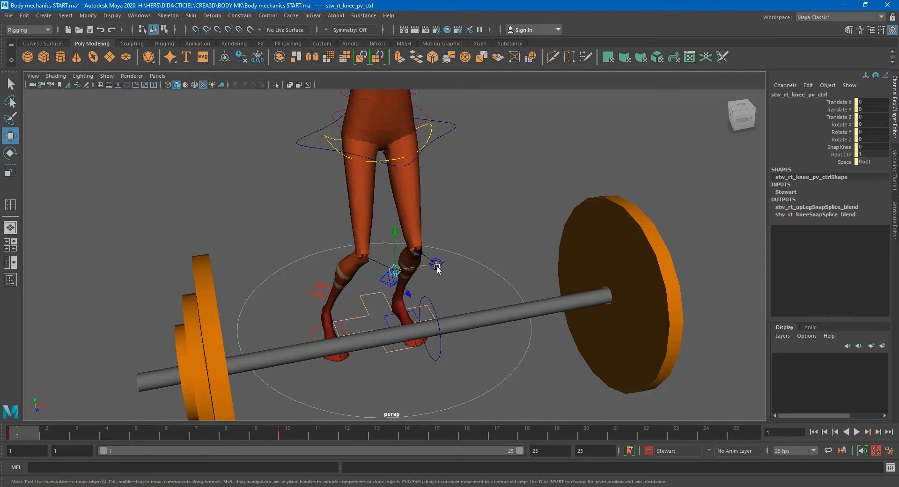
left_click(388, 280)
left_click_drag(423, 296, 481, 291)
left_click(395, 270)
left_click_drag(430, 268, 364, 274)
left_click(435, 264)
left_click_drag(464, 264, 436, 264)
scroll(492, 267, "down", 3)
middle_click_drag(435, 264, 437, 317, "alt")
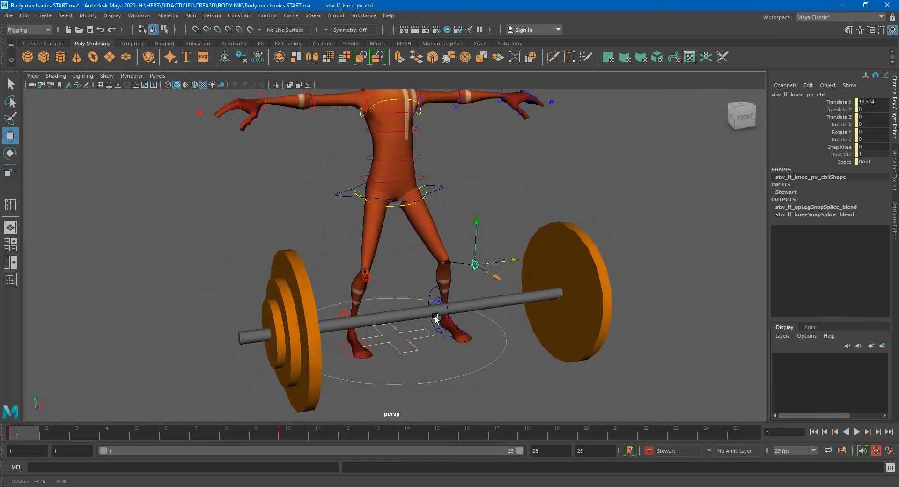
- Rotate the upper arm FK controls down to about -68 degrees in Z so the arms hang by the sides
left_click_drag(459, 256, 393, 292, "alt")
left_click(385, 261)
left_click_drag(365, 230, 363, 220)
middle_click_drag(328, 249, 343, 296, "alt")
left_click(342, 210)
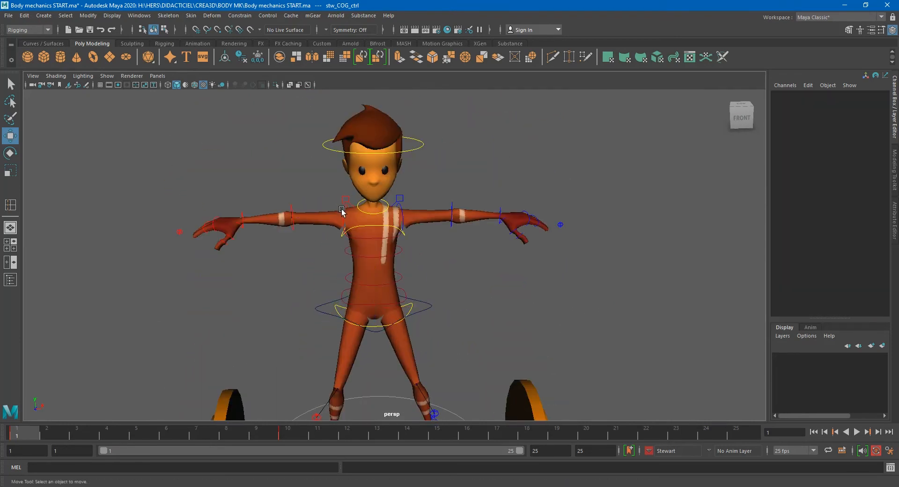
left_click(342, 212)
left_click(400, 212, "shift")
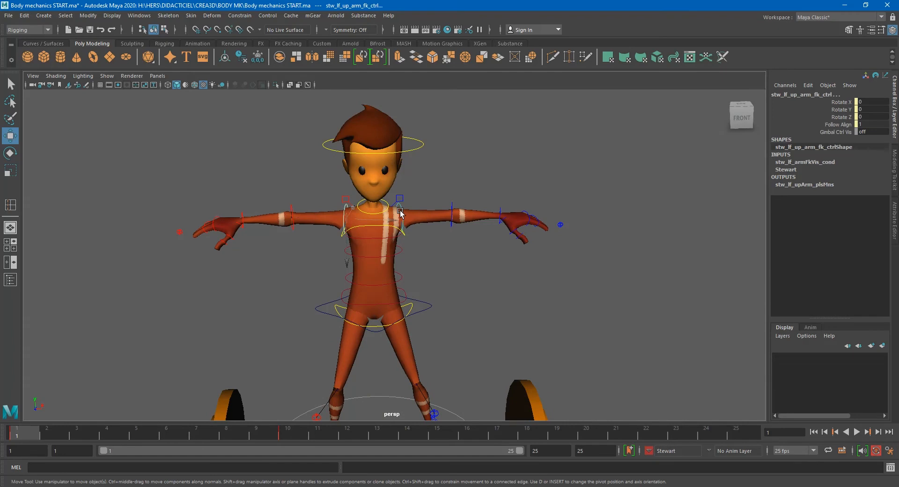
key("e")
left_click_drag(377, 185, 428, 199)
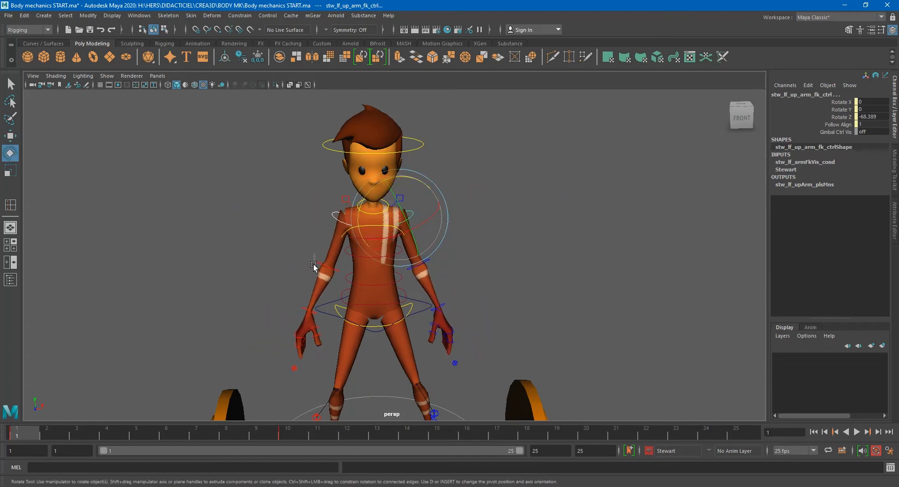
- Examine the arm controls in wireframe with joints shown, then return to textured shaded display
left_click(349, 276)
left_click(436, 266, "shift")
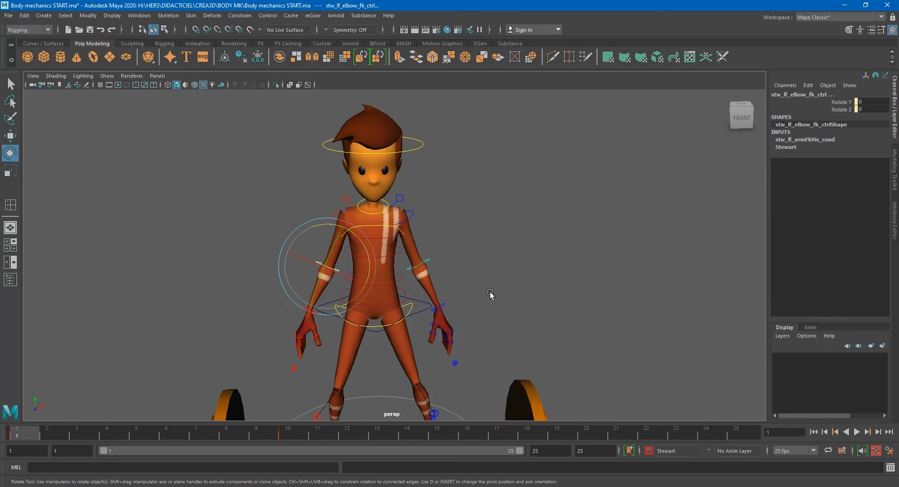
key("4")
scroll(441, 302, "up", 8)
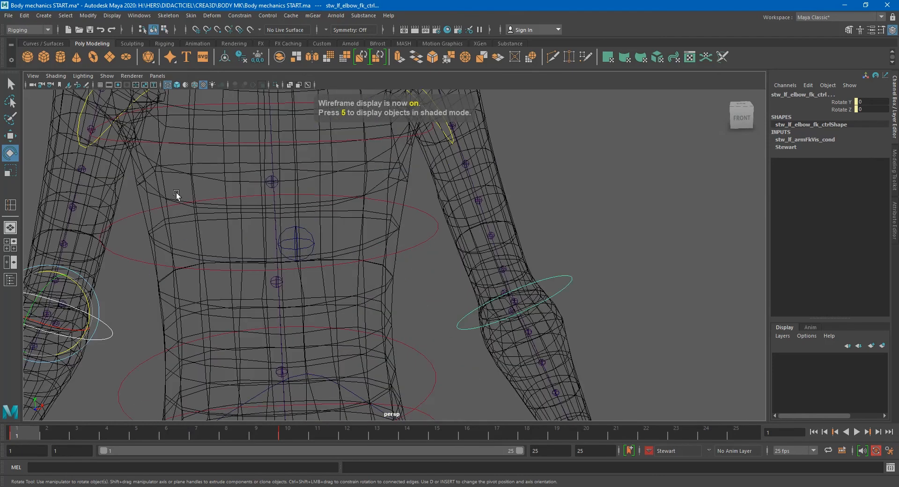
left_click(107, 76)
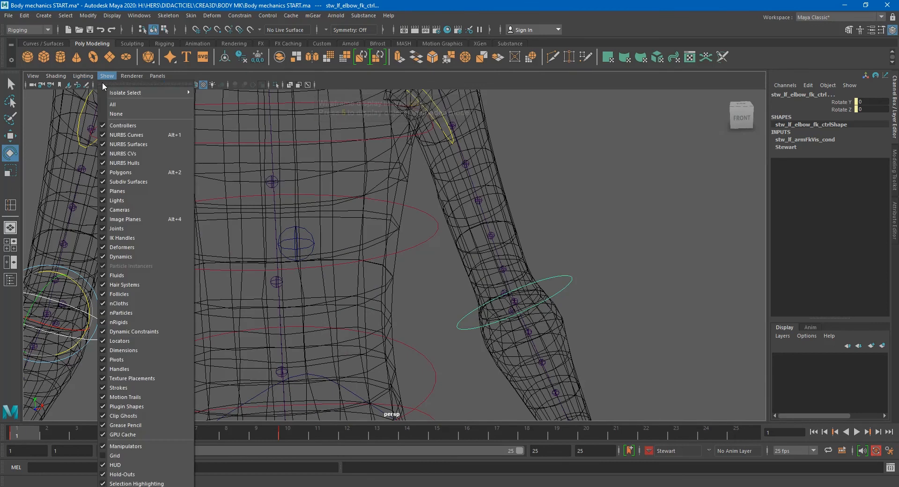
left_click(121, 224)
scroll(422, 257, "down", 5)
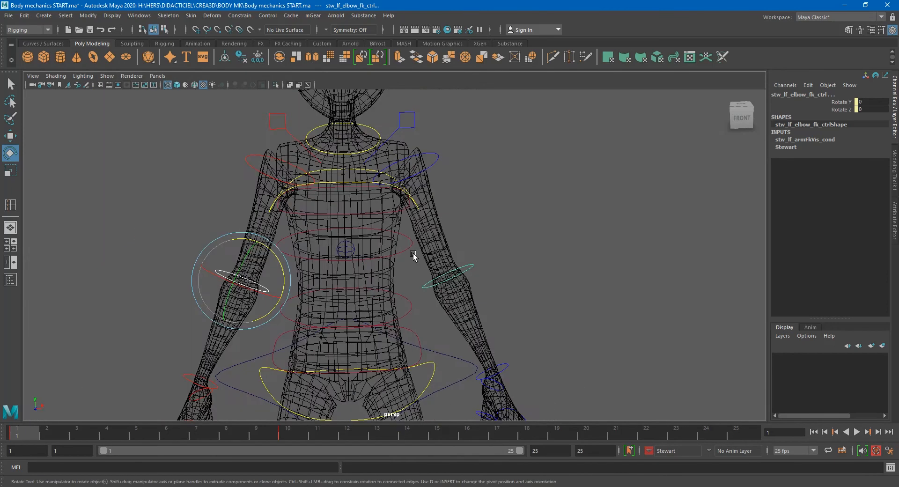
scroll(388, 261, "down", 3)
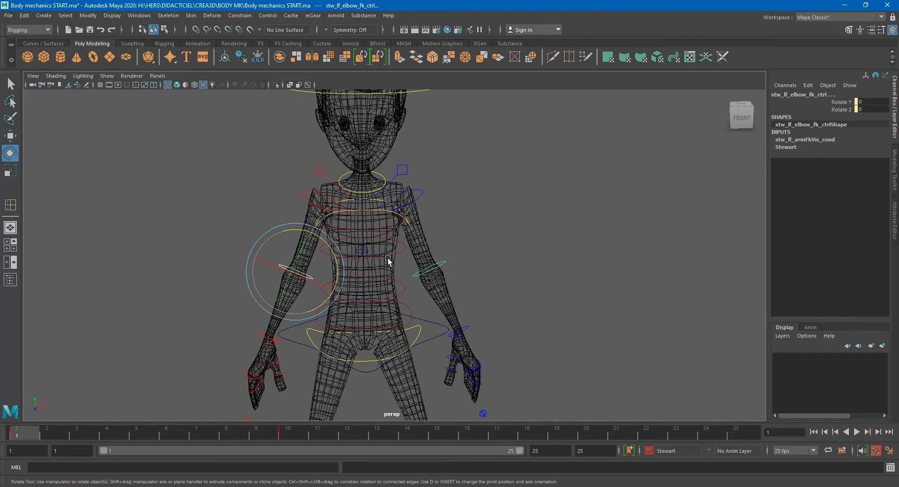
key("5")
key("6")
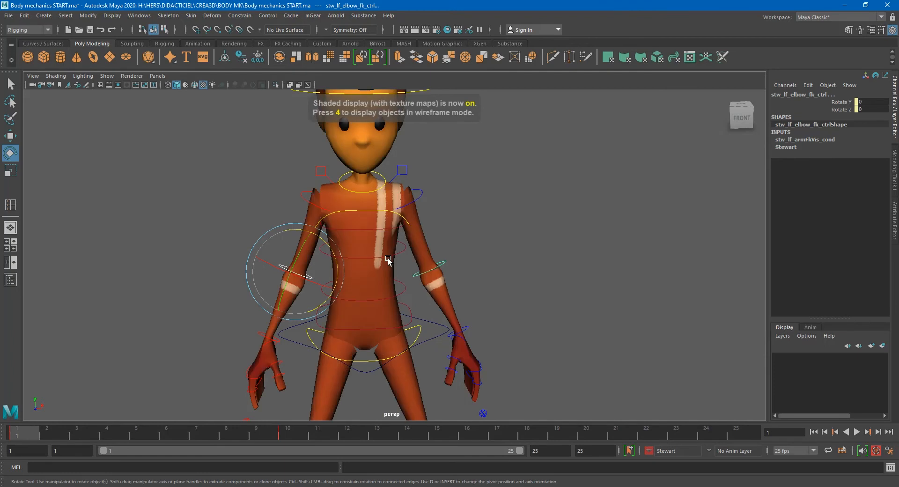
- Orbit around the character to inspect the arm pose from the side
scroll(355, 269, "down", 3)
mouse_move(355, 268)
left_mouse_down("alt")
mouse_move(380, 246)
mouse_move(376, 213)
left_mouse_up("alt")
left_click(450, 211)
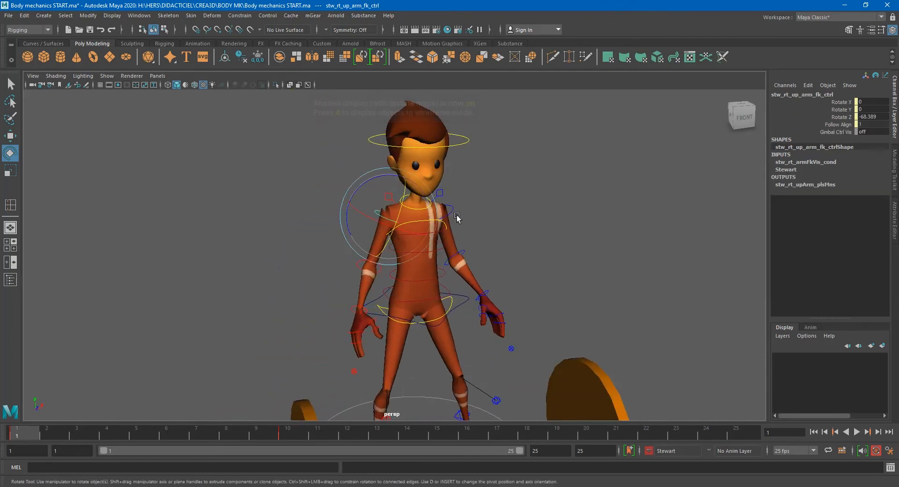
left_click_drag(446, 198, 452, 208)
left_click(352, 301)
left_click(375, 216)
left_click_drag(437, 227, 413, 237)
left_click_drag(414, 188, 516, 252)
left_click(424, 183)
right_click_drag(515, 251, 532, 312, "alt")
middle_click_drag(533, 311, 463, 280, "alt")
right_click_drag(463, 280, 586, 298, "alt")
middle_click_drag(586, 297, 495, 278, "alt")
left_click(426, 224)
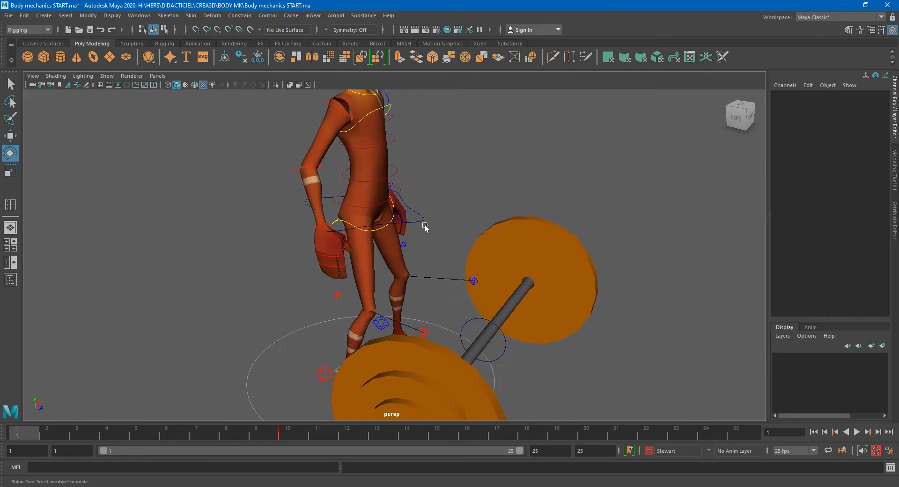
- Lower the COG control with the Move tool, then undo the move
left_click(399, 215)
key("w")
left_click_drag(368, 202, 392, 280)
left_click_drag(477, 291, 445, 291, "alt")
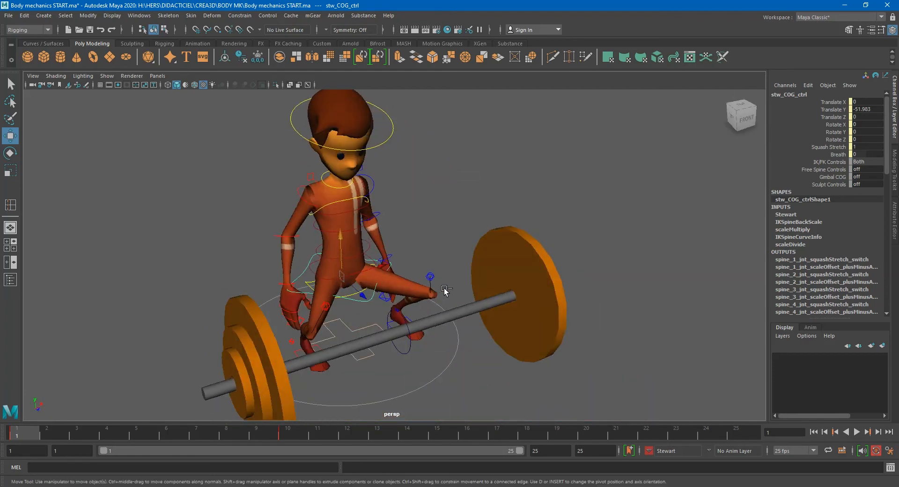
key("ctrl+z")
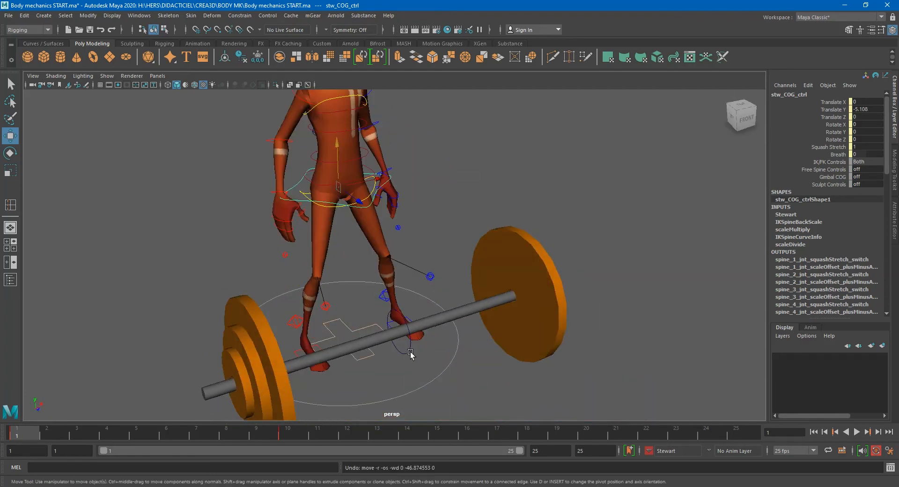
- Lower the COG control so the character crouches toward the bar
left_click(411, 354)
left_click_drag(422, 355, 410, 314)
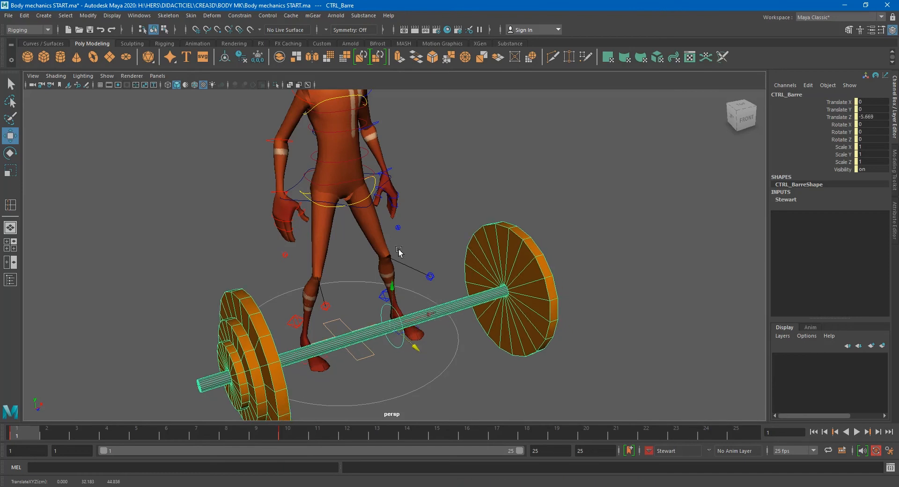
left_click(297, 187)
left_click_drag(338, 153, 475, 285)
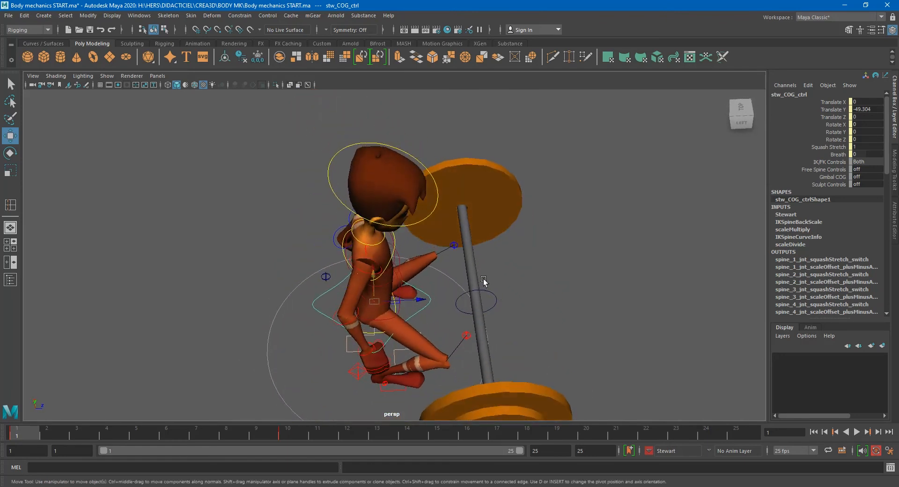
- Move CTRL_Barre to about -15 in Translate Z toward the character and raise the COG control back up
left_click(498, 300)
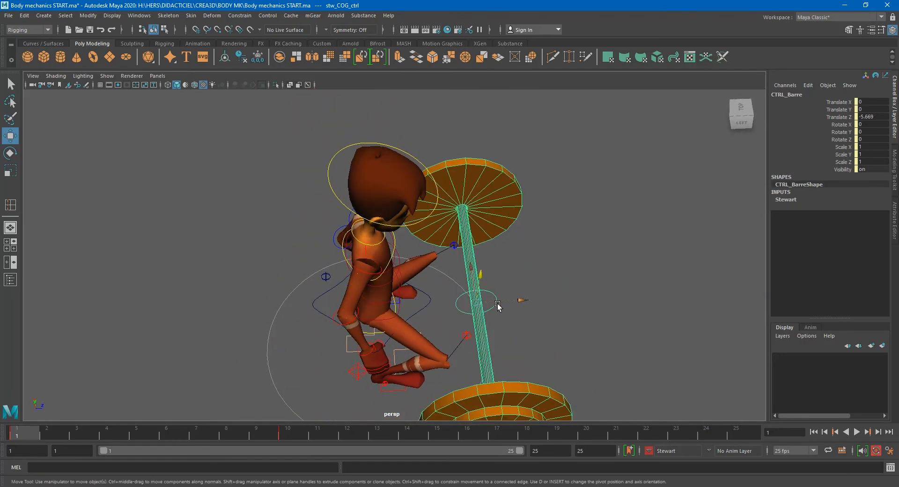
left_click_drag(514, 301, 375, 290)
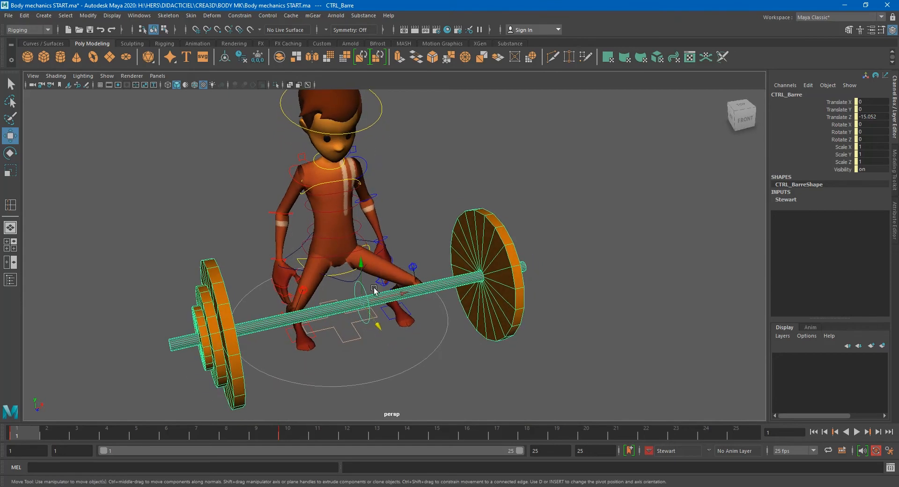
left_click(349, 283)
left_click_drag(335, 223, 339, 138)
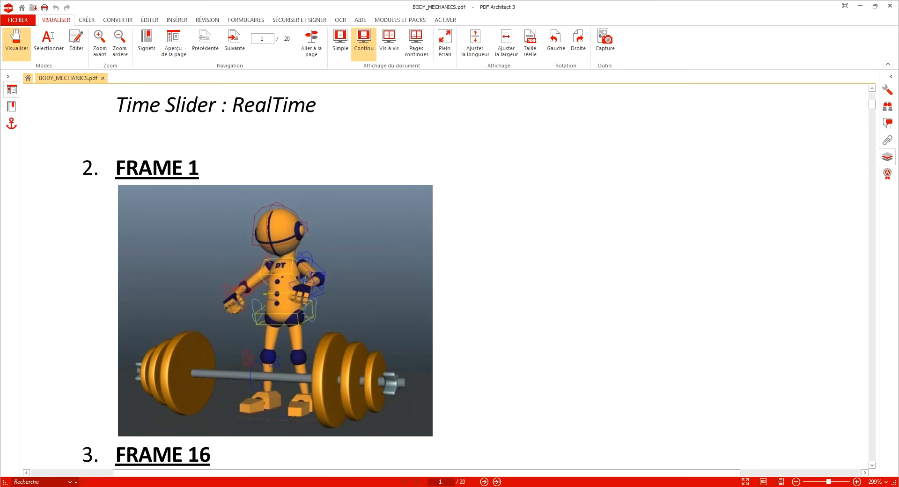
- Read the Frame 16 instructions in the BODY_MECHANICS.pdf guide, then return to Maya
right_click(333, 486)
left_click(332, 481)
scroll(351, 368, "down", 5)
scroll(352, 368, "up", 3)
scroll(352, 367, "down", 6)
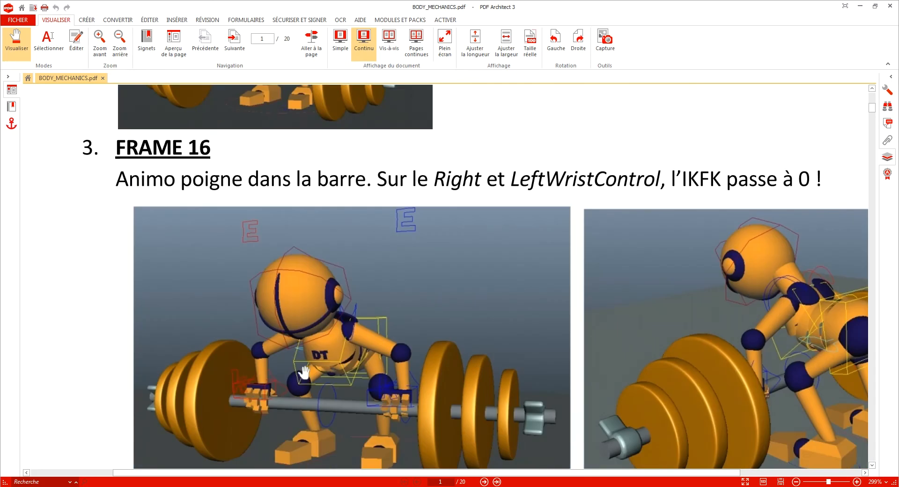
scroll(361, 381, "down", 2, "ctrl")
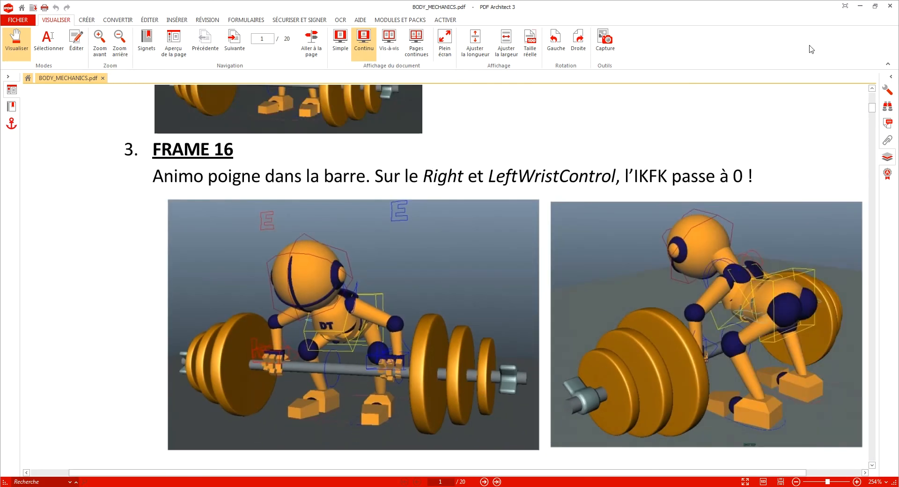
left_click(861, 7)
- Undo a stray COG move and delete the keyframe at frame 10 on the time slider
middle_click_drag(426, 242, 427, 265)
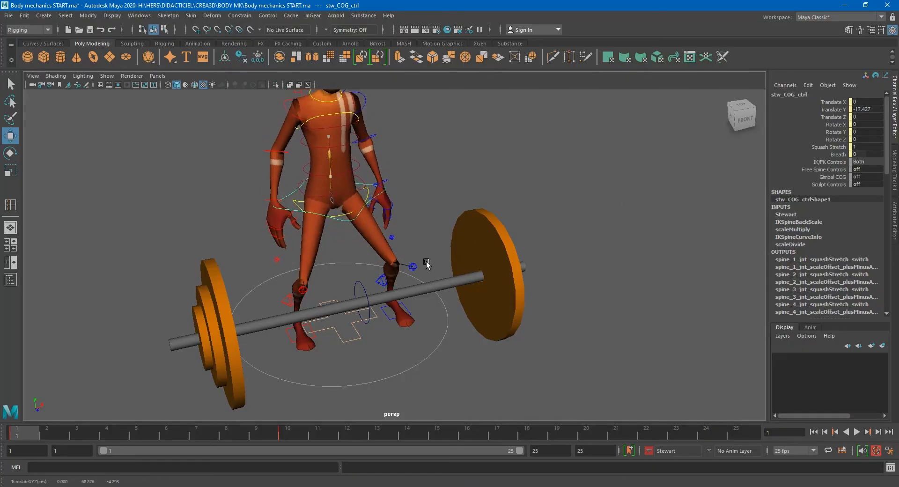
key("ctrl+z")
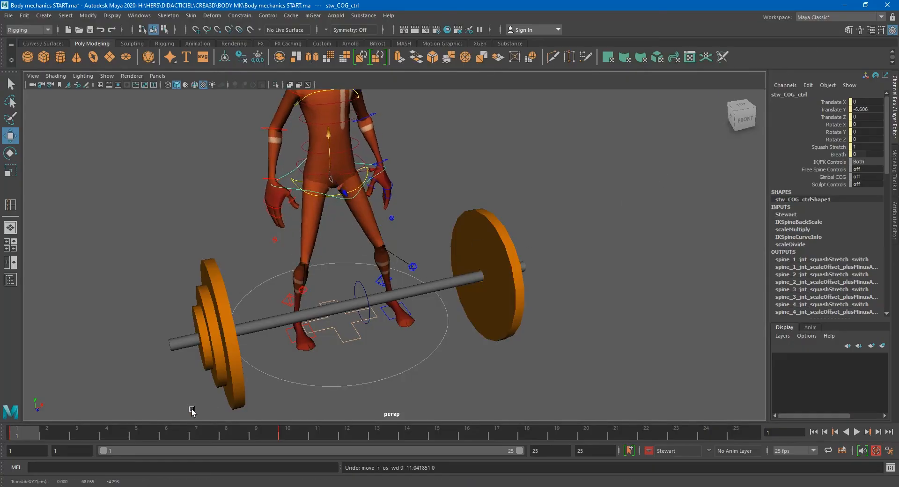
left_click(287, 434)
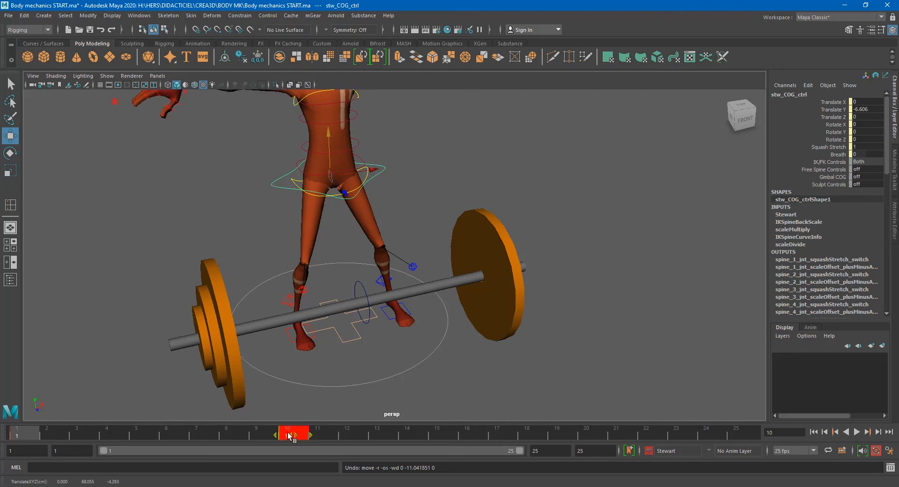
right_click(290, 436)
left_click(333, 289)
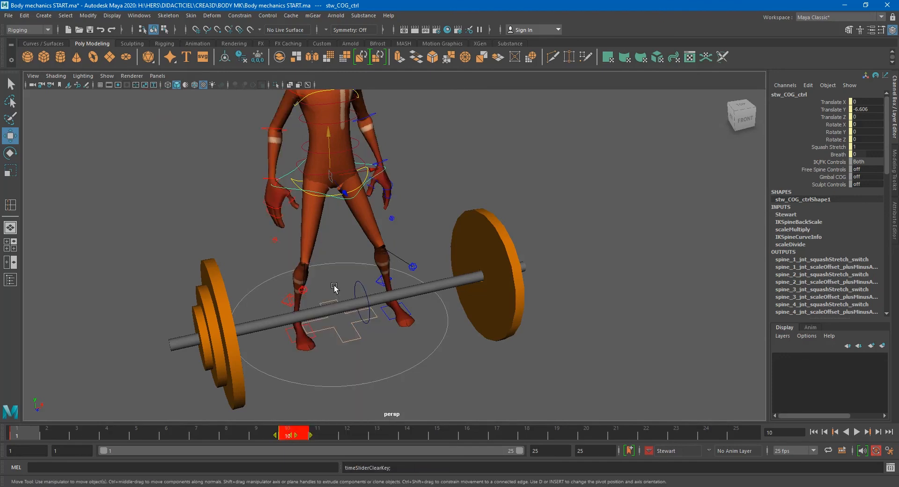
- At frame 16, lower the COG control to about -38 Y and -20 Z and tilt it about 18 degrees in X
left_click_drag(305, 435, 467, 437)
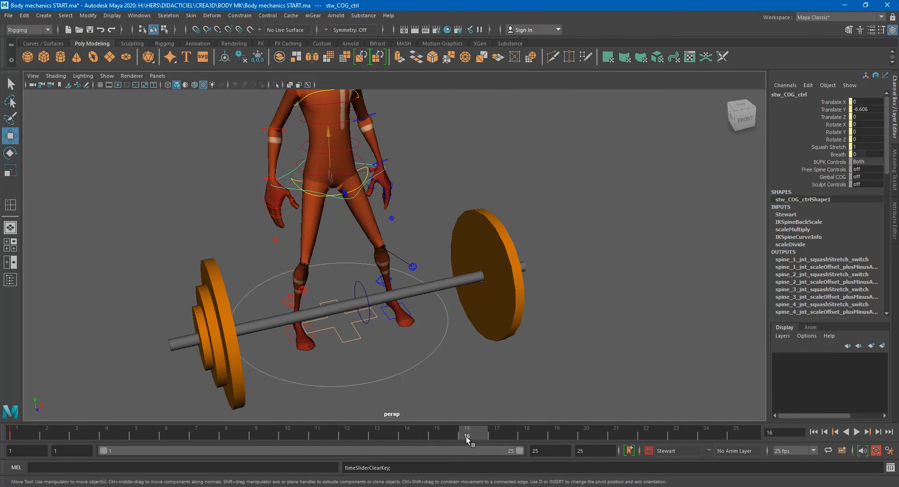
middle_click_drag(358, 320, 361, 351, "alt")
scroll(288, 341, "up", 2)
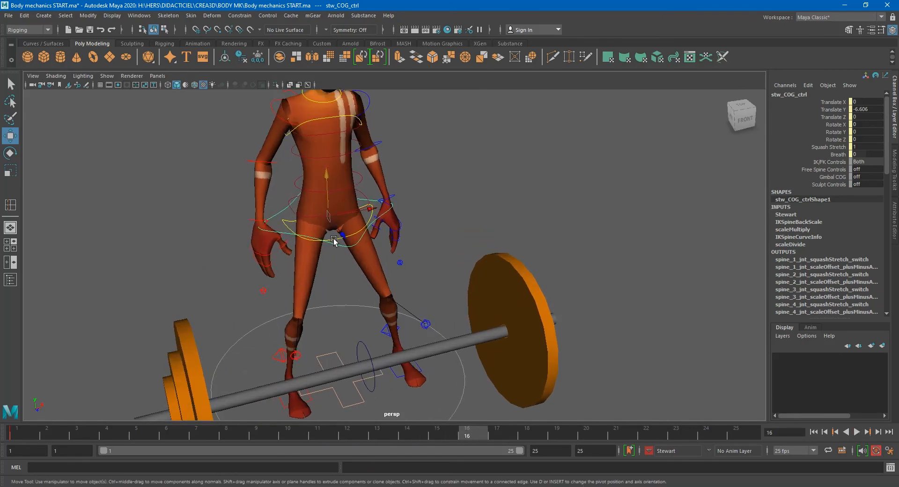
left_click_drag(313, 224, 303, 248, "alt")
key("e")
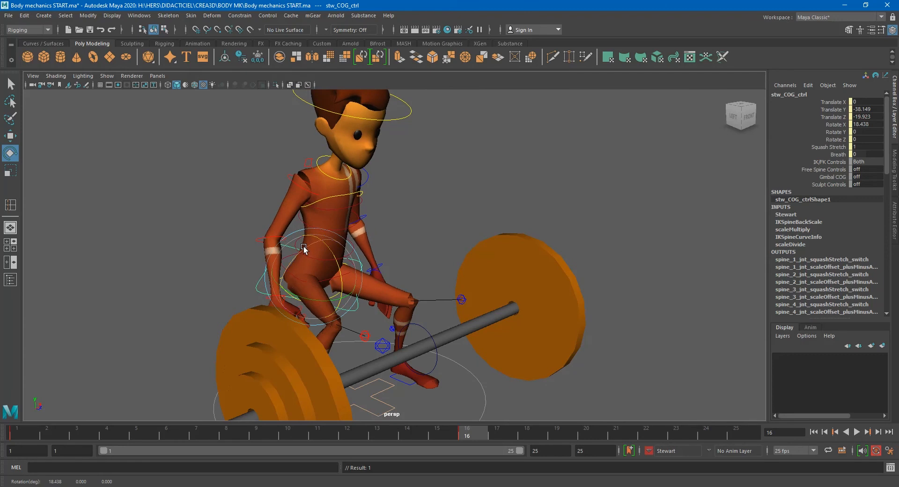
key("q")
- Rotate the lower spine FK control forward about 18 degrees in X
left_click(300, 244)
key("r")
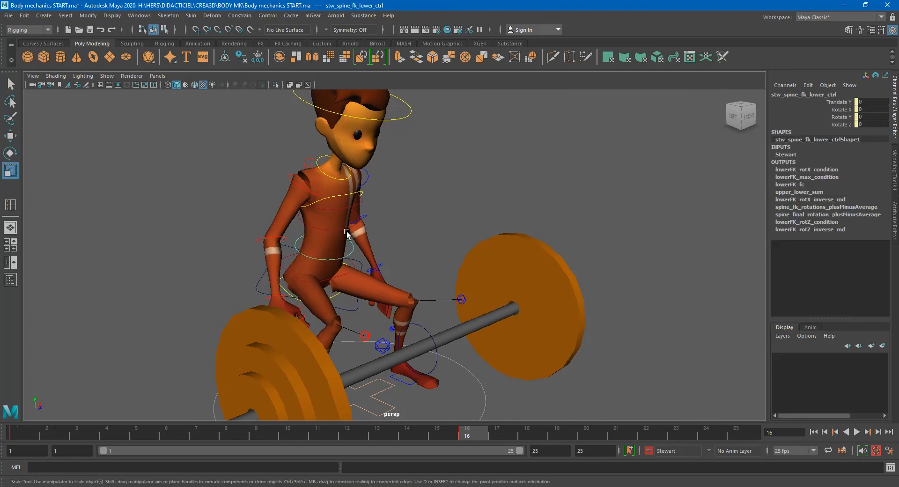
key("e")
left_click_drag(348, 235, 347, 249)
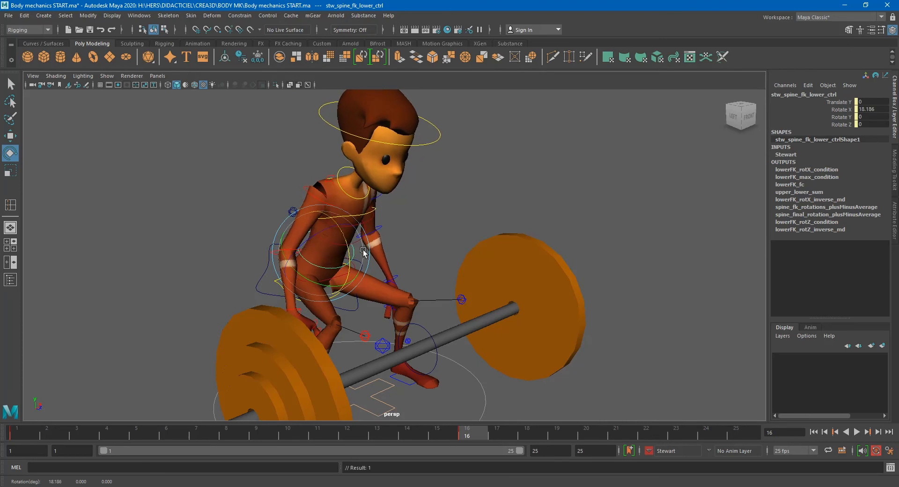
- Rotate the spine IK shoulder control forward about 14 degrees in X
scroll(447, 245, "up", 4)
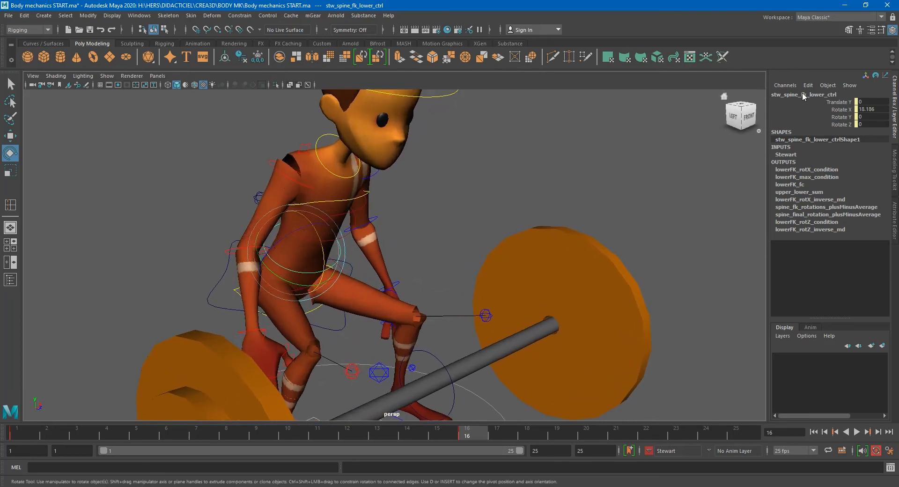
left_click(339, 230)
left_click_drag(340, 230, 290, 247)
left_click_drag(255, 208, 320, 174)
left_click(314, 160)
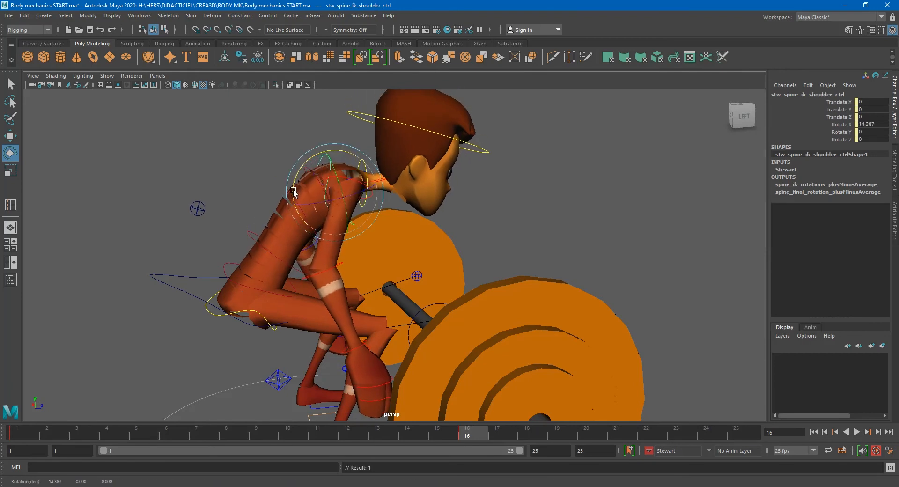
- Rotate the lower spine FK control further forward to about 23 degrees in X
left_click(251, 236)
left_click_drag(252, 230, 259, 224)
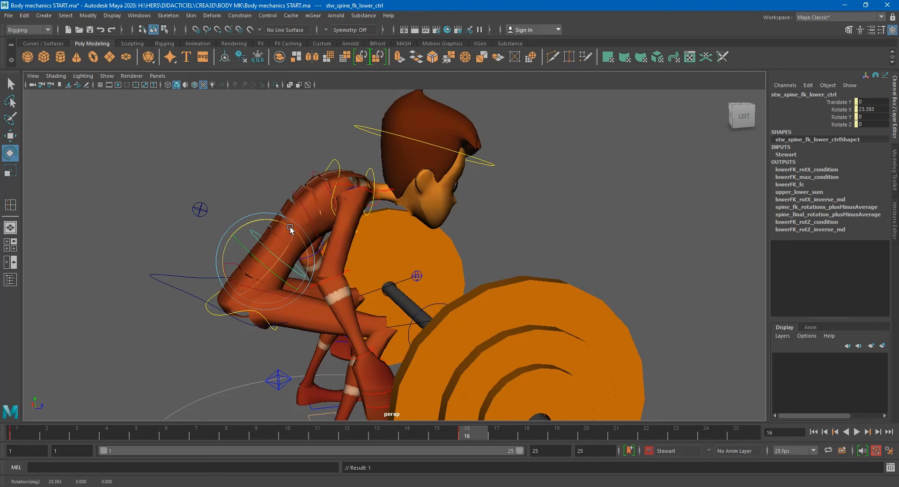
left_click_drag(289, 227, 279, 251, "alt")
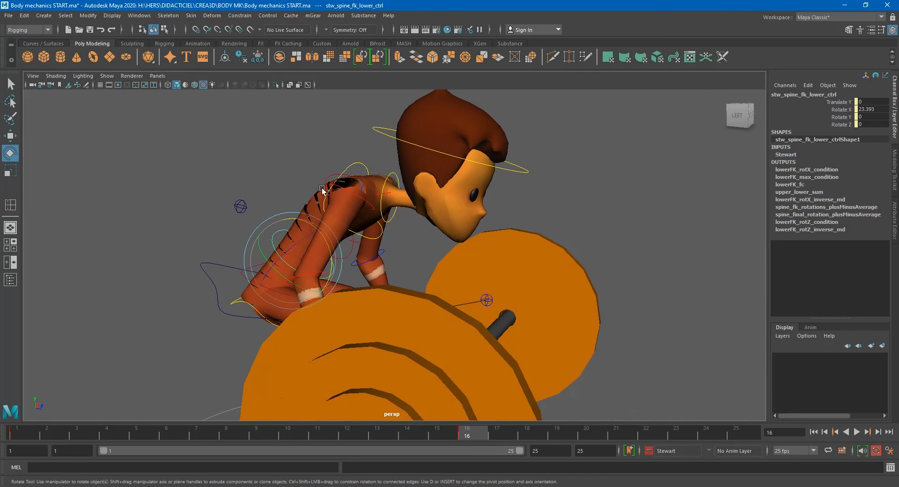
- Rotate the head control forward to about 44 degrees in X at frame 16
scroll(430, 288, "down", 2)
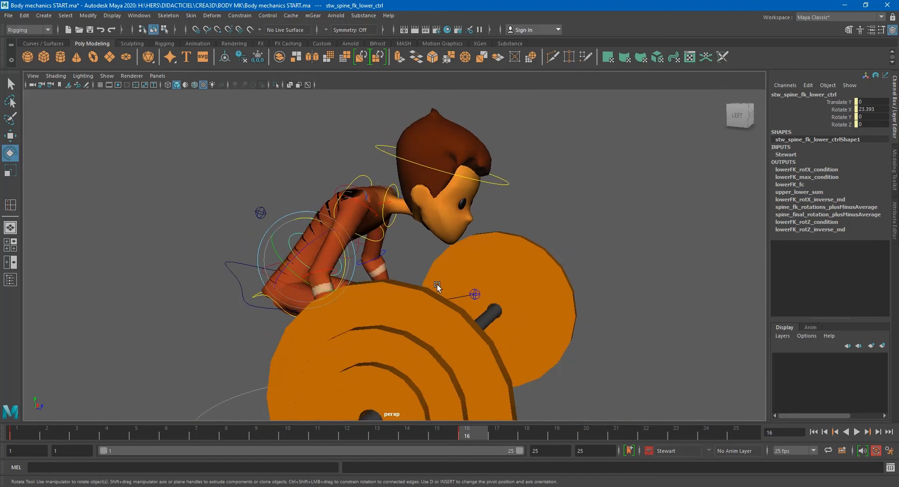
left_click_drag(451, 310, 408, 203, "alt")
left_click(389, 183)
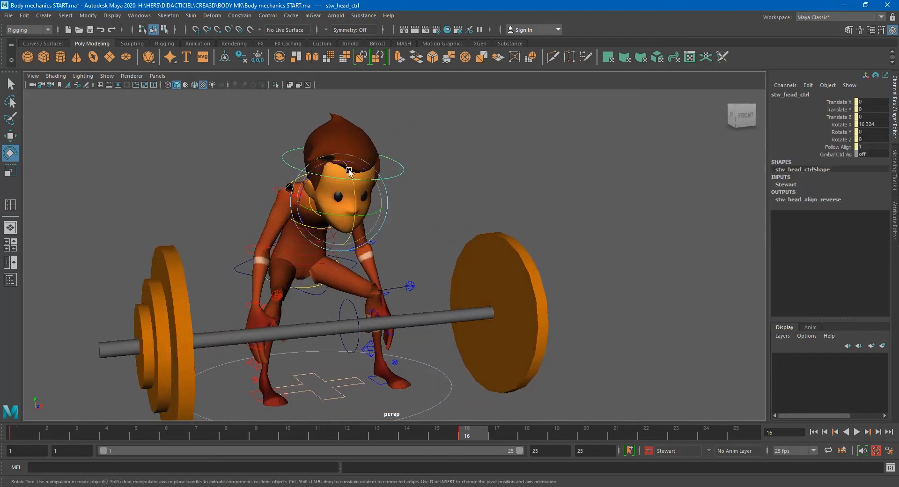
left_click_drag(344, 177, 346, 199)
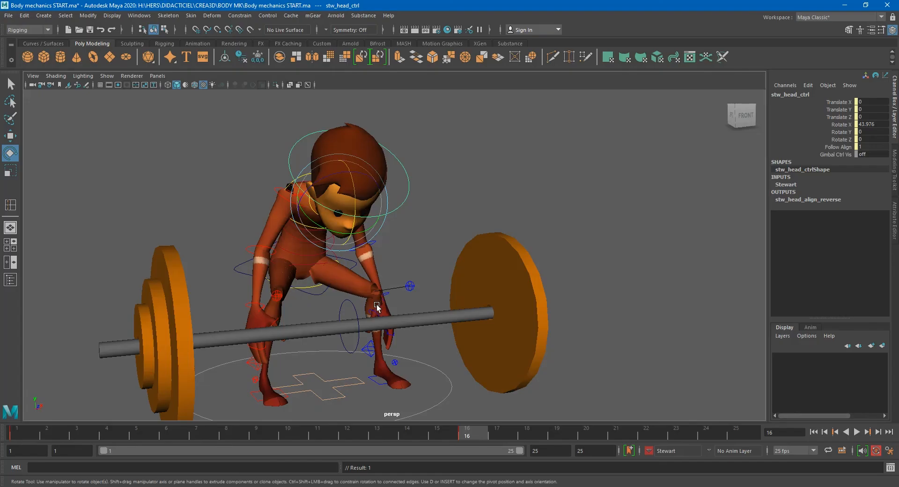
- Try adjusting the heel twist on the left foot IK control
left_click_drag(346, 322, 301, 340, "alt")
right_click_drag(301, 339, 407, 339, "alt")
left_click_drag(407, 340, 348, 356, "alt")
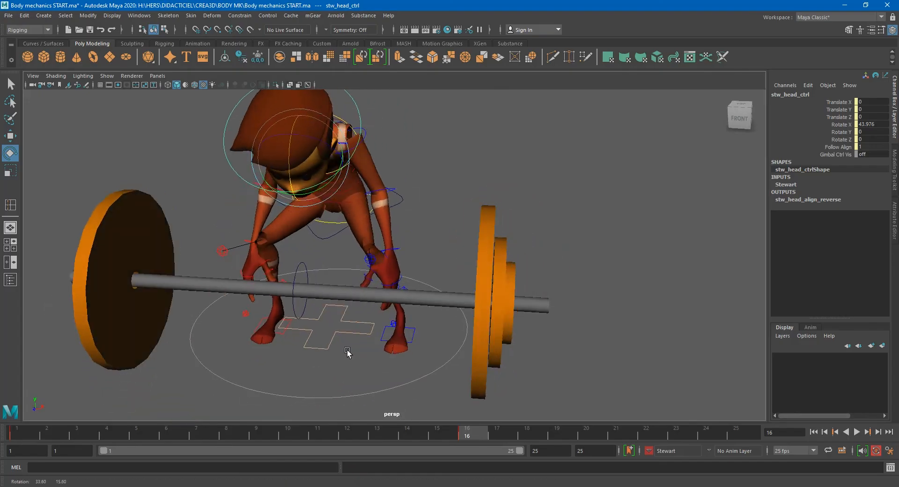
right_click_drag(236, 352, 283, 351, "alt")
left_click_drag(283, 351, 323, 323, "alt")
left_click(269, 283)
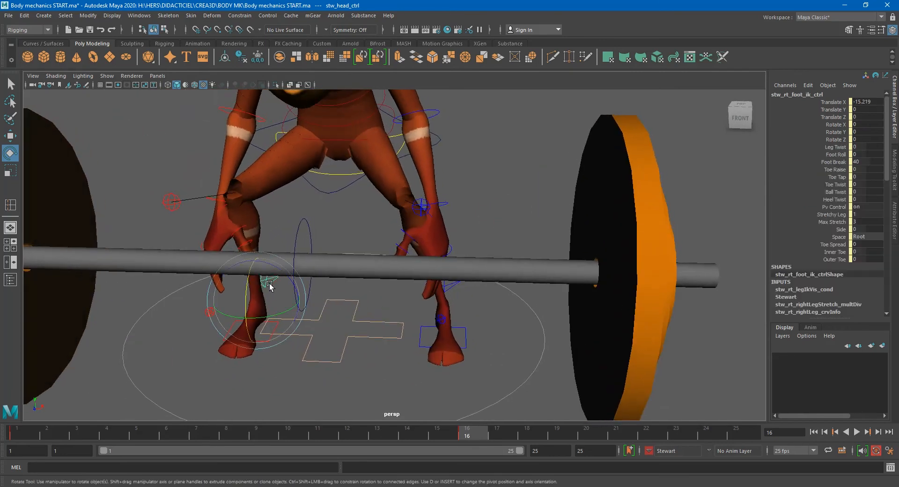
left_click_drag(450, 309, 450, 294, "alt")
left_click(454, 300, "shift")
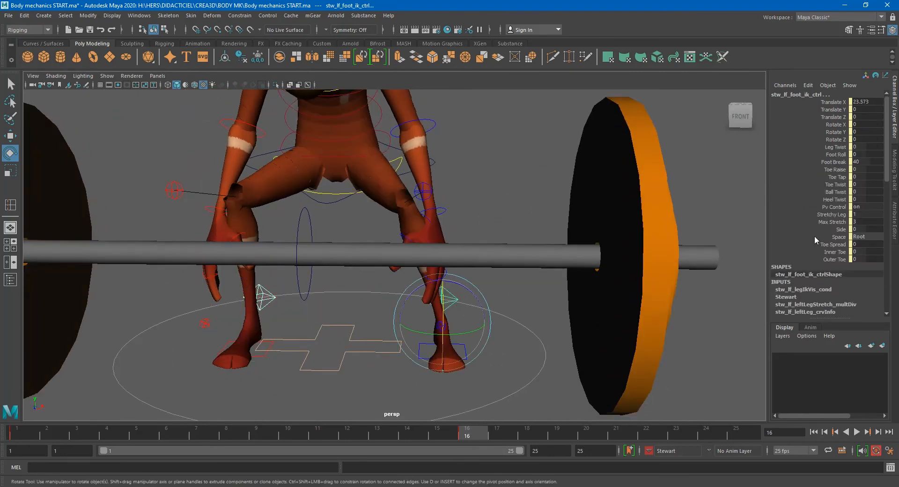
left_click(836, 200)
middle_click_drag(596, 295, 547, 308)
key("ctrl+z")
left_click(449, 300)
middle_click_drag(616, 253, 647, 261)
- Set the right foot IK control's Heel Twist to about -17.2
left_click(263, 298)
key("e")
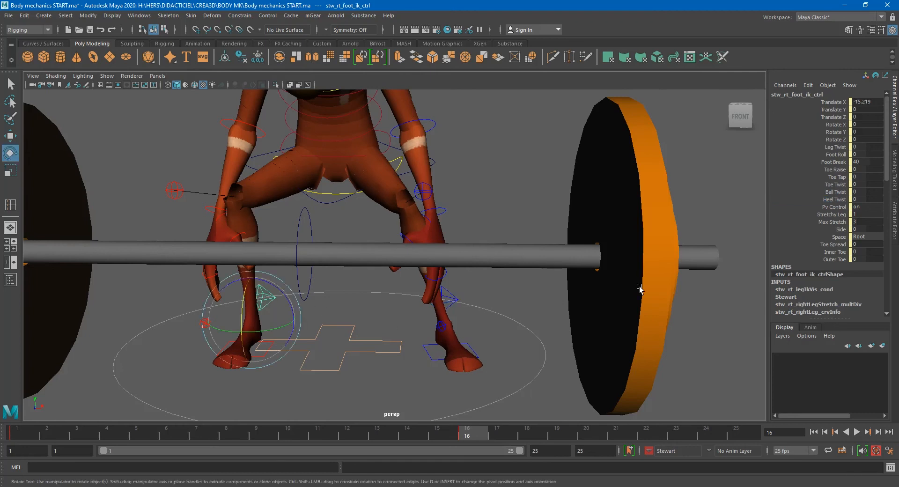
left_click(832, 200)
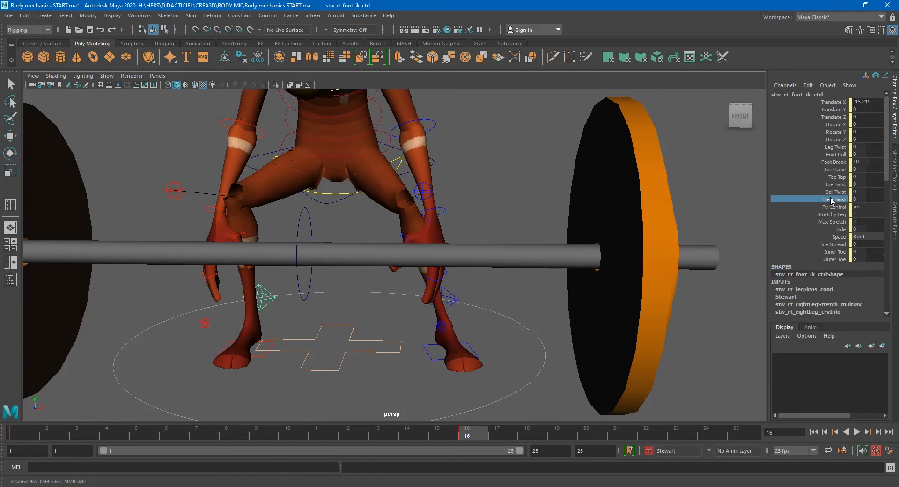
middle_click_drag(505, 295, 397, 305)
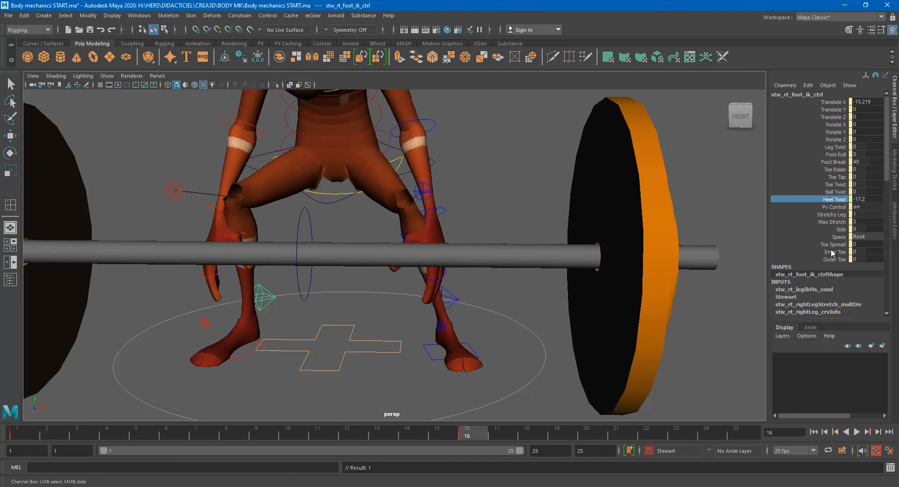
double_click(867, 200)
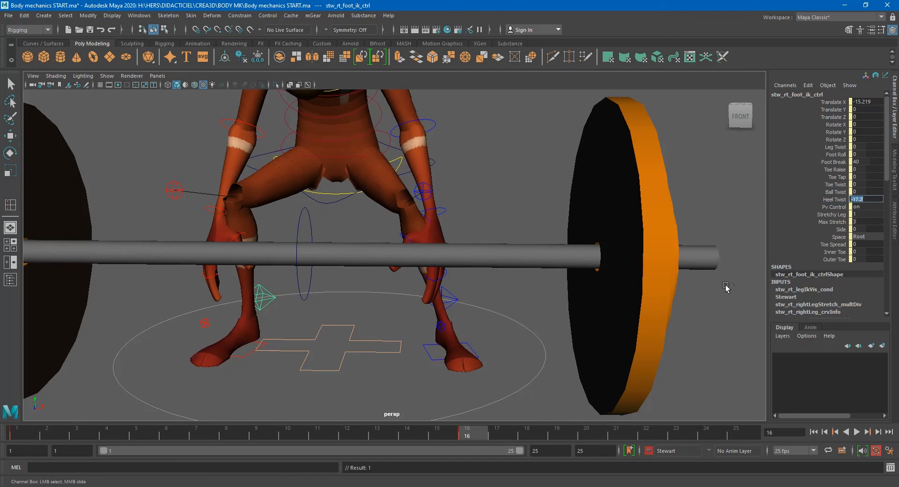
- Scrub the timeline between frames 1 and 24 to review the lift motion, ending on frame 16
left_click_drag(36, 440, 472, 420)
scroll(435, 369, "down", 4)
left_click_drag(435, 371, 446, 385, "alt")
left_click_drag(454, 384, 462, 389, "alt")
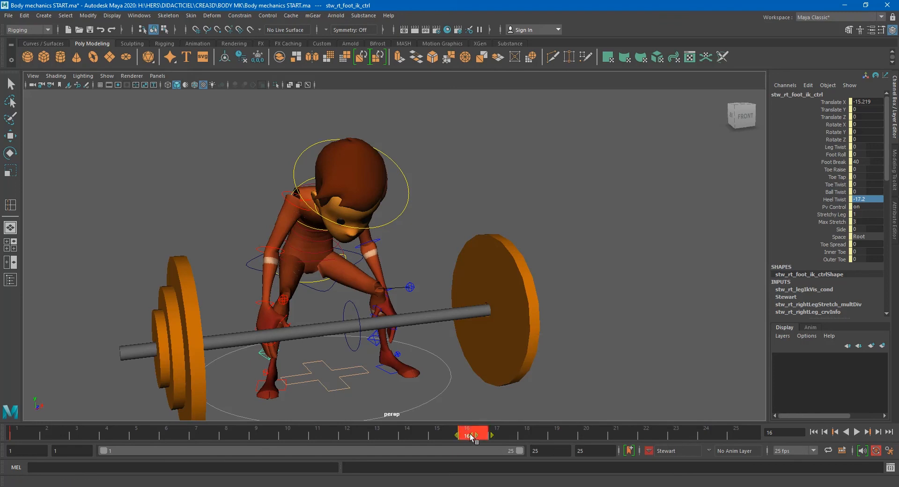
left_click_drag(471, 437, 704, 439)
left_click(663, 436)
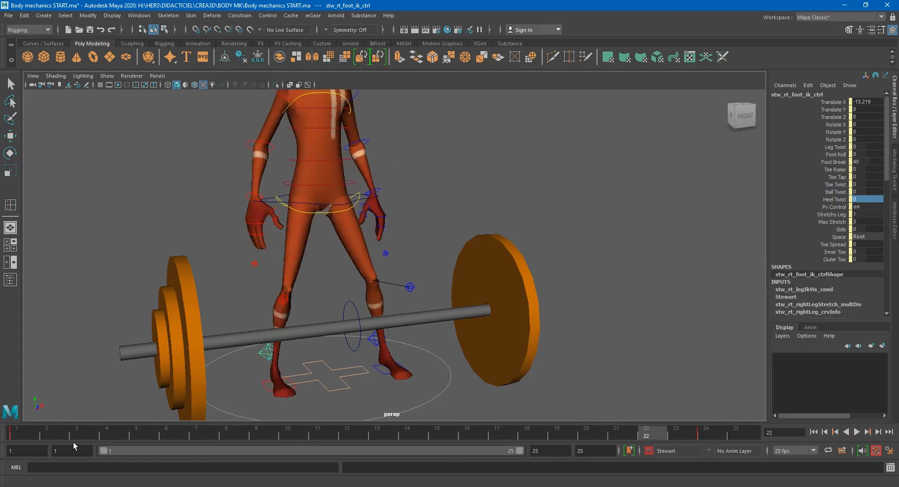
left_click(30, 436)
left_click_drag(30, 436, 706, 437)
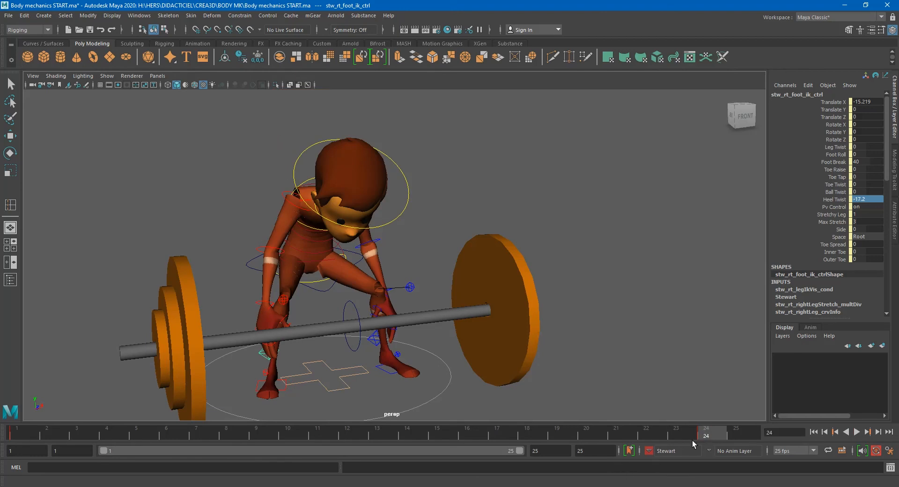
left_click(712, 434, "shift")
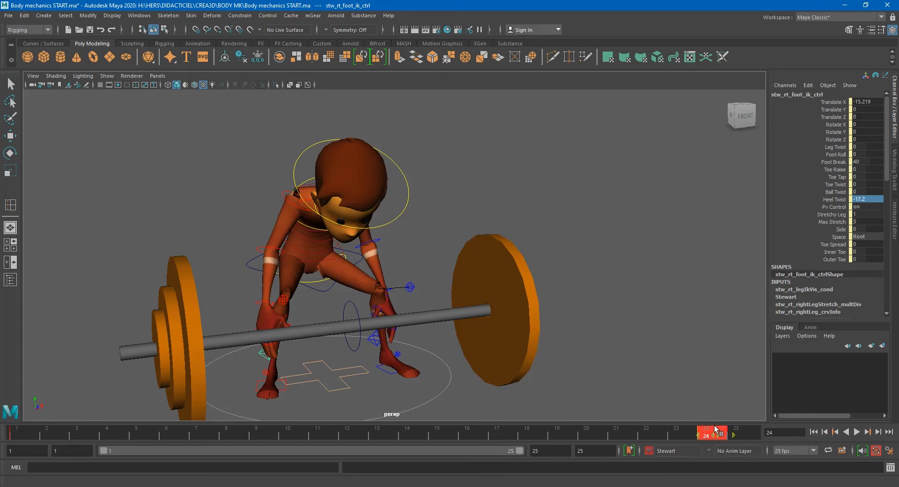
left_click_drag(715, 431, 488, 435)
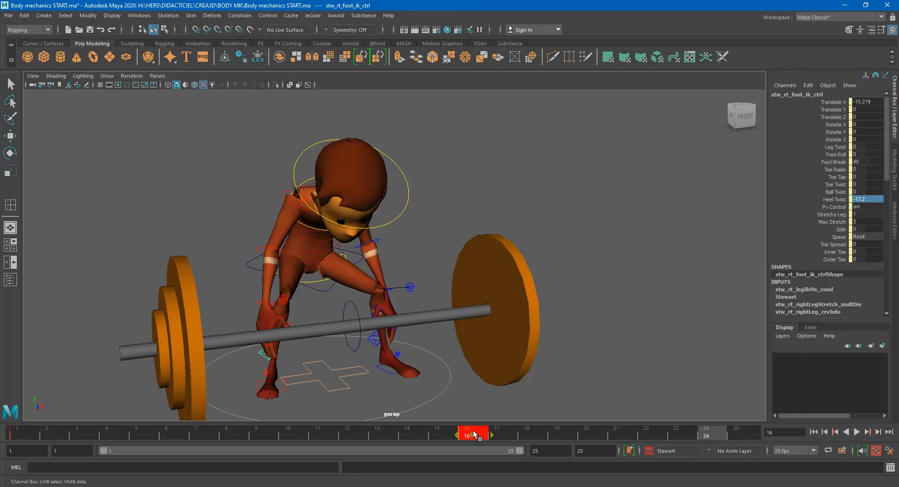
- Move the COG control up to about -24 Y and -16 Z
scroll(334, 313, "up", 1)
left_click(308, 300)
left_click(316, 311)
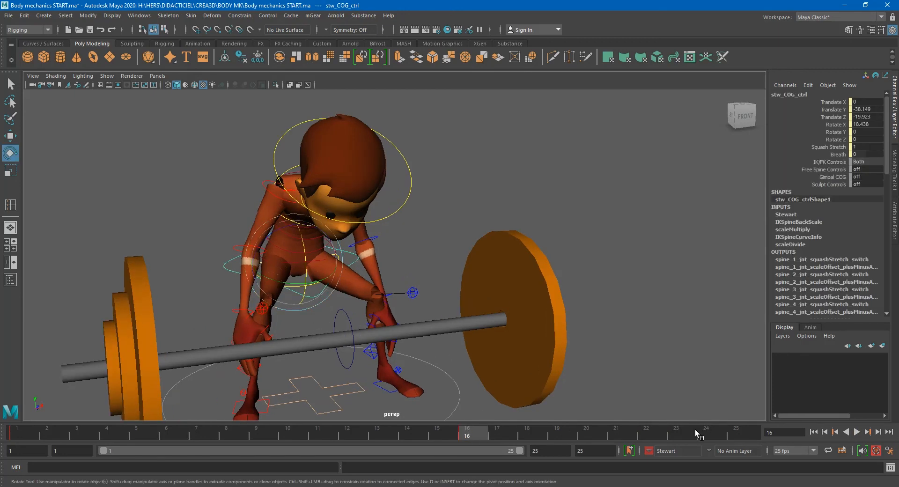
left_click(243, 251)
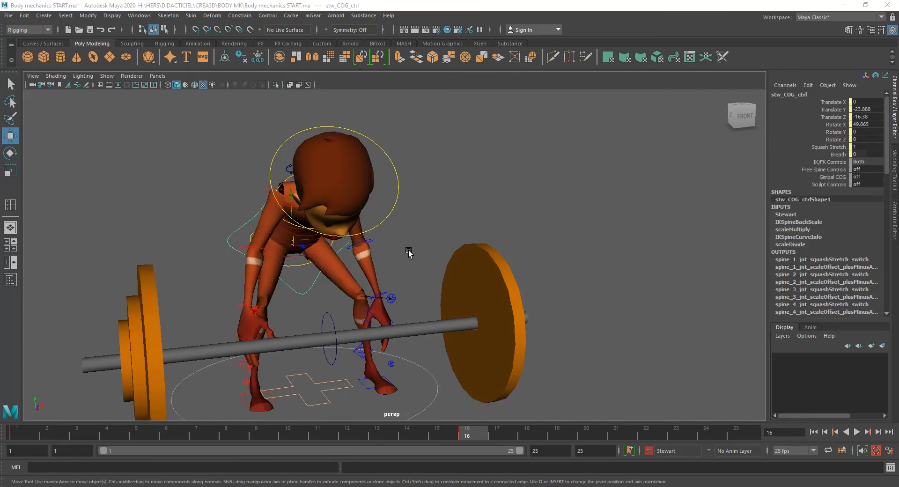
mouse_move(397, 264)
left_mouse_down("alt")
mouse_move(403, 263)
mouse_move(391, 264)
left_mouse_up("alt")
mouse_move(275, 325)
left_mouse_down("alt")
mouse_move(278, 304)
mouse_move(283, 311)
left_mouse_up("alt")
scroll(283, 311, "up", 3)
middle_click_drag(283, 311, 331, 295, "alt")
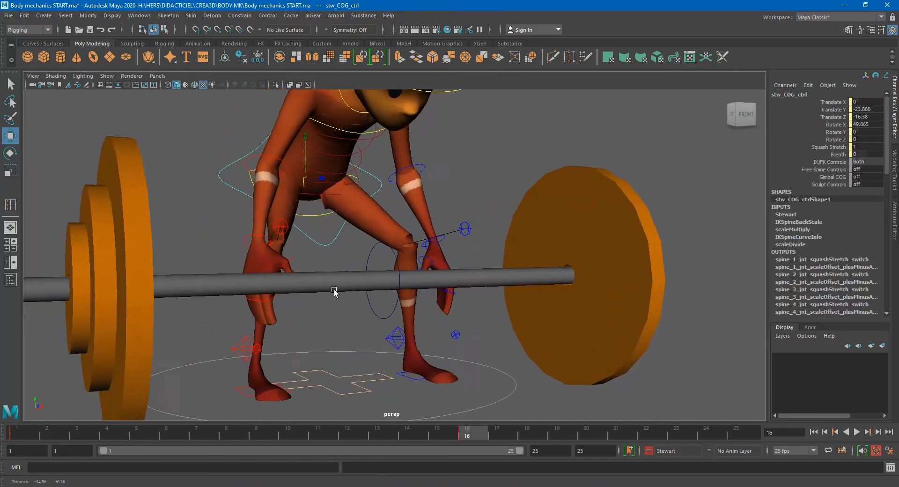
- Set the left arm control's Fk Ik Blend to 1 to switch the arms to IK
scroll(331, 294, "up", 1)
left_click_drag(269, 344, 280, 354, "alt")
left_click(281, 371)
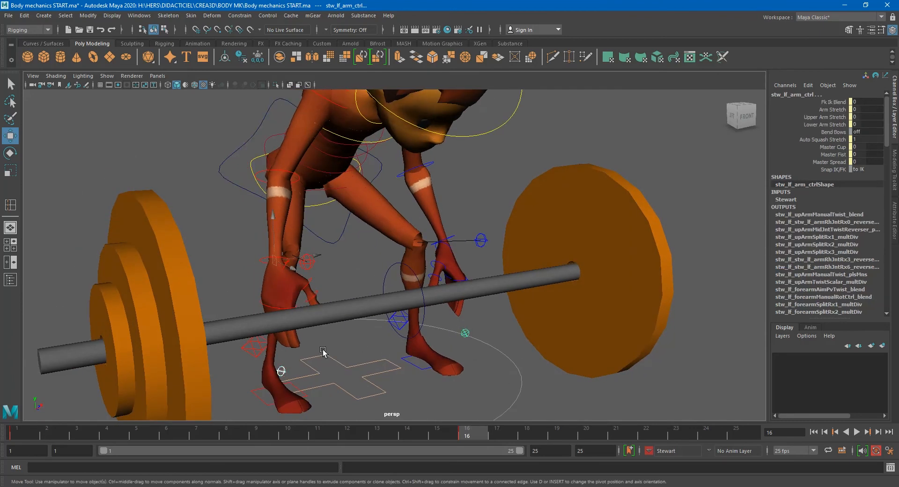
double_click(871, 104)
type("1")
key("Return")
scroll(511, 243, "down", 5)
middle_click_drag(499, 301, 500, 303, "alt")
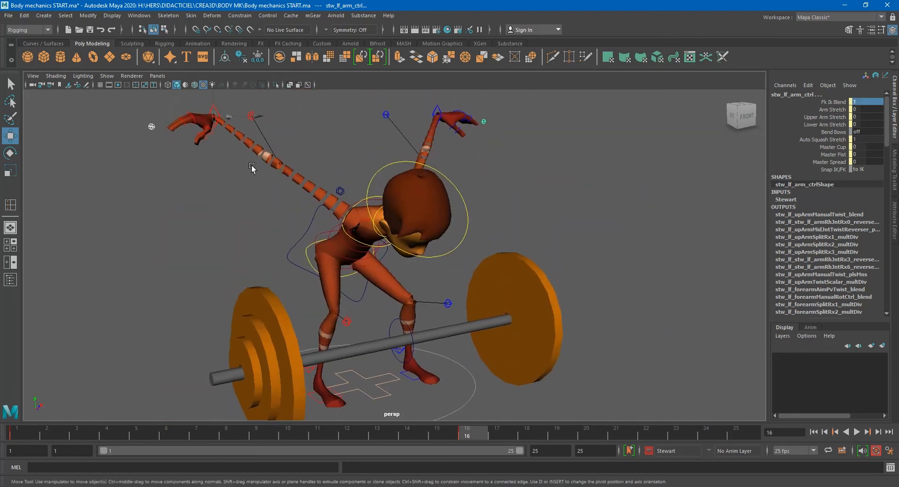
- Add the right wrist group's Blend Stewart attribute to the current character set
left_click(219, 102)
left_click(215, 106)
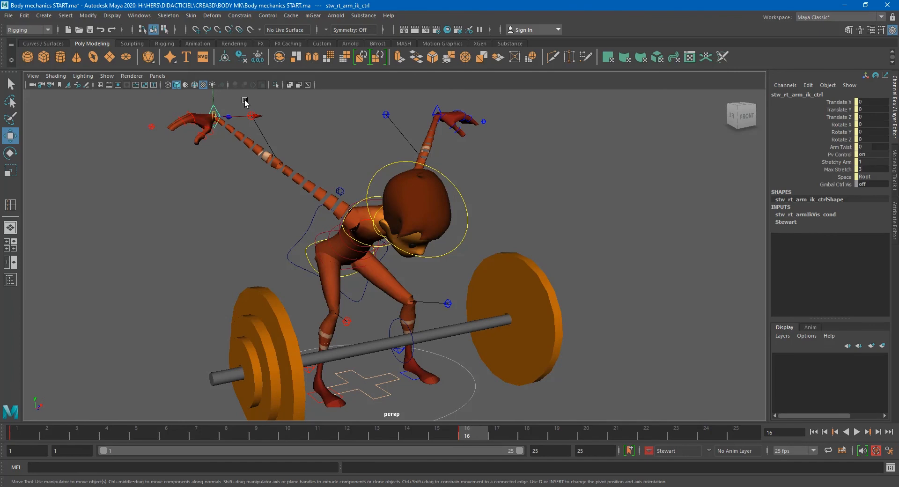
key("Up")
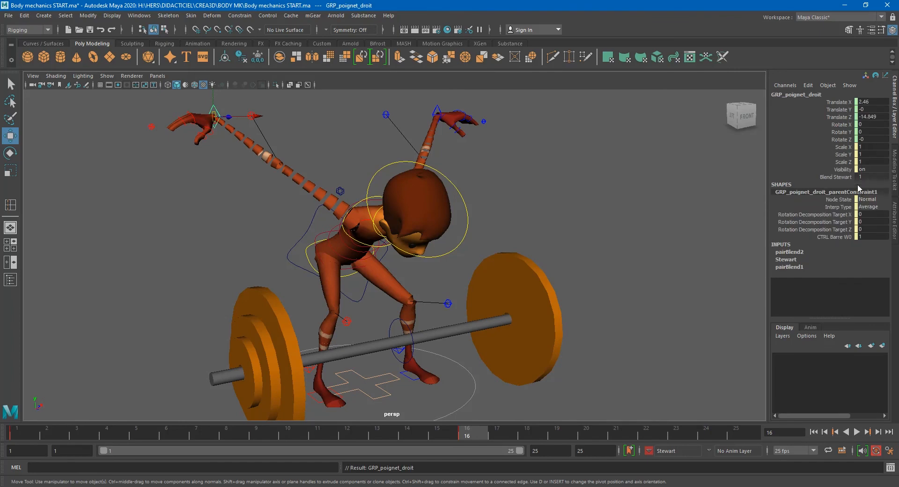
left_click(831, 237)
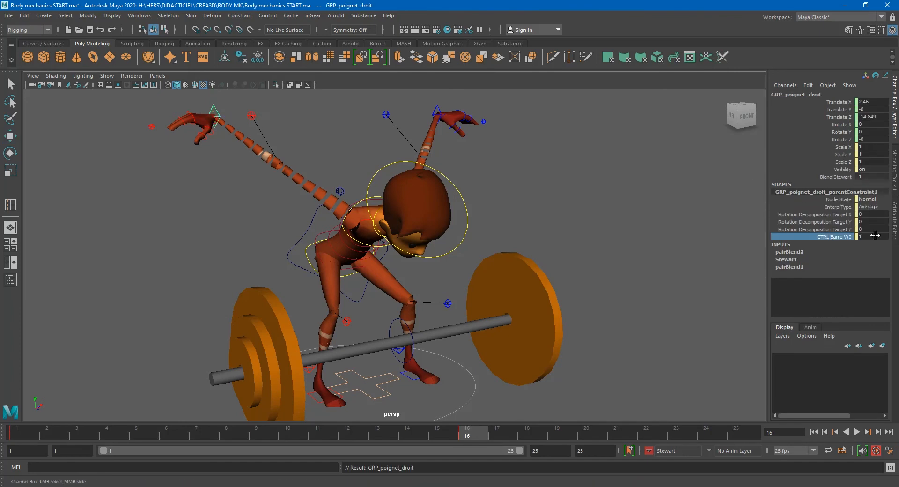
left_click(835, 177)
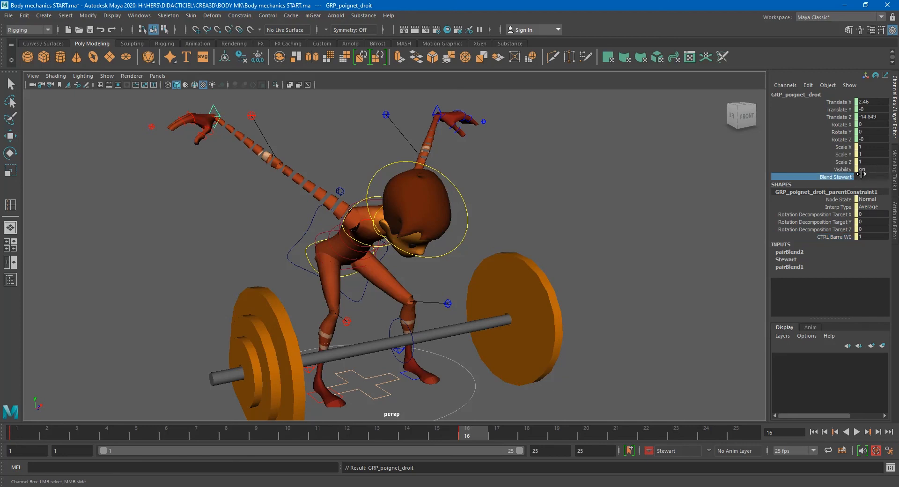
left_click(842, 170)
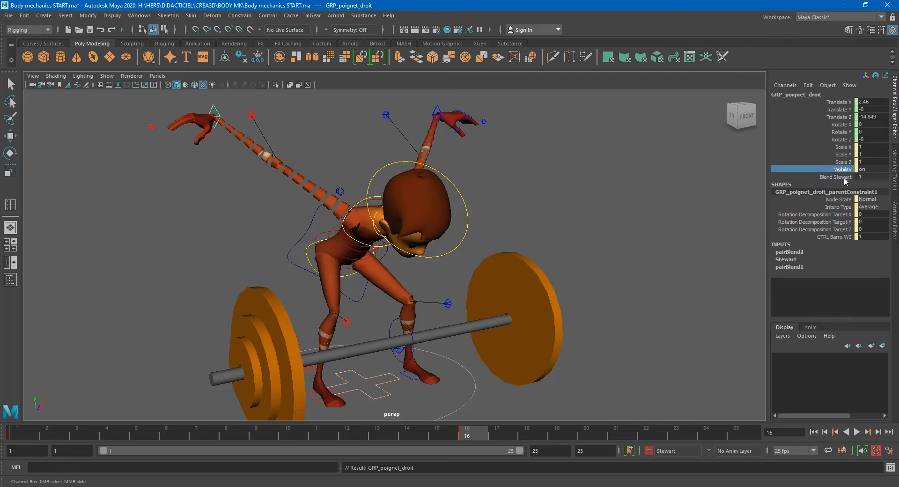
left_click(844, 177)
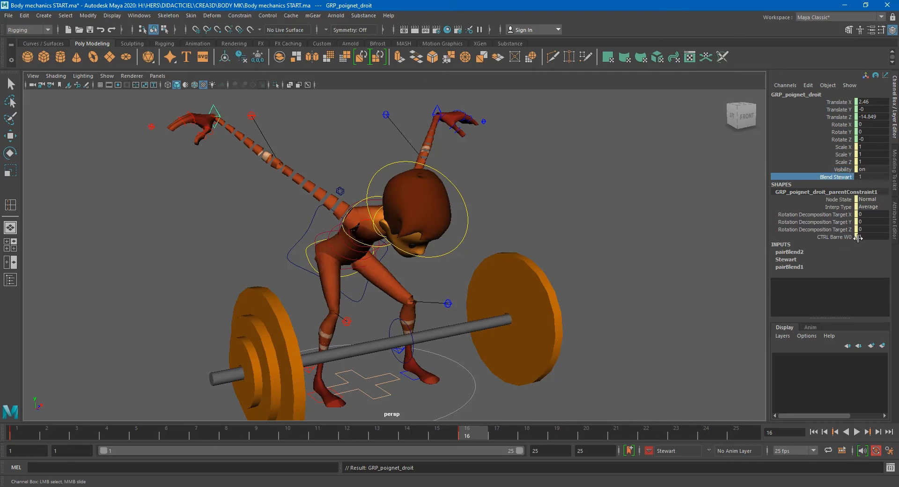
left_click(834, 237)
left_click(840, 177)
left_click(242, 17)
left_click(266, 4)
left_click(267, 16)
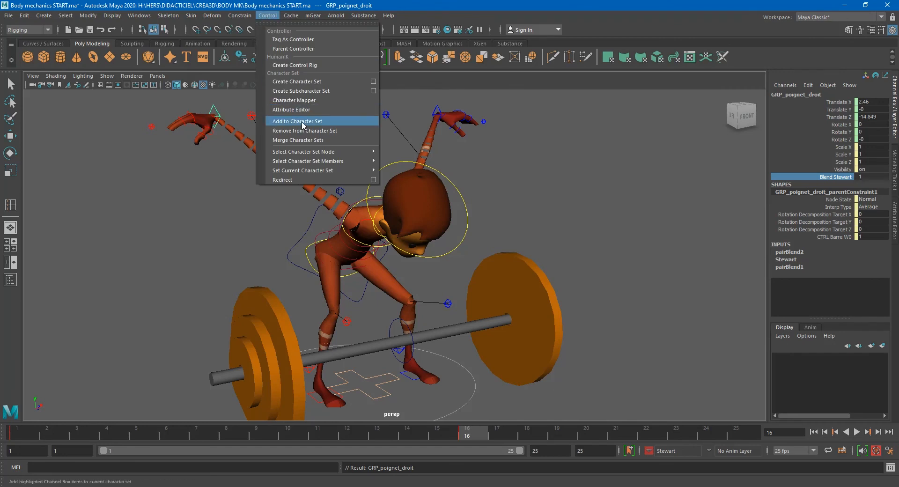
left_click(303, 122)
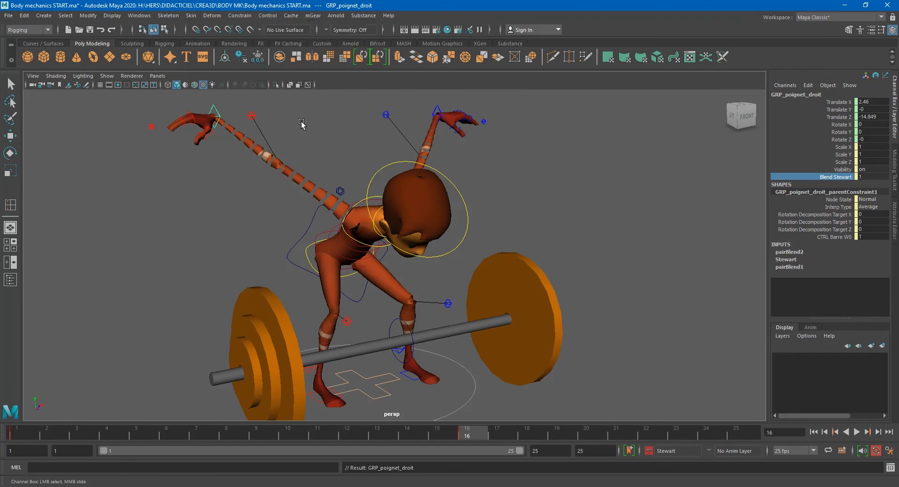
left_click(439, 106)
key("Up")
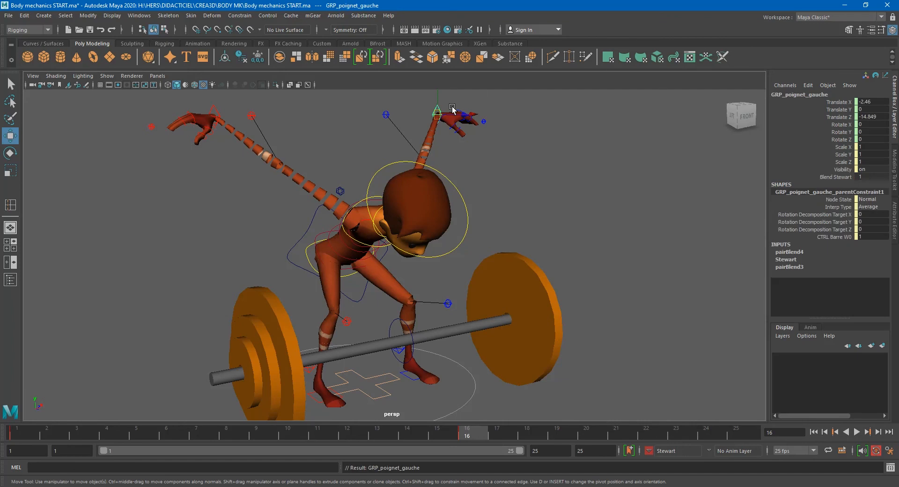
left_click(826, 177)
middle_click_drag(605, 221, 605, 221)
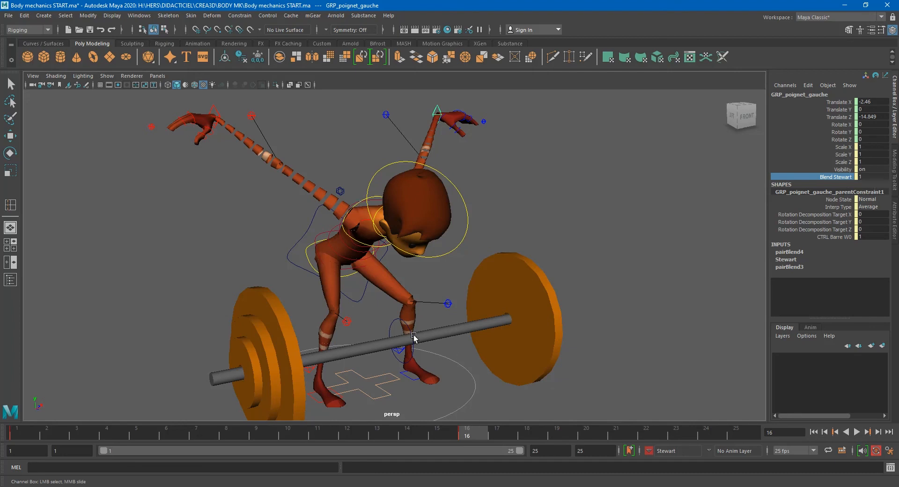
- Move the left arm IK control down onto the bar, to about 7 X, -103 Y and 45 Z
left_click(213, 113)
key("w")
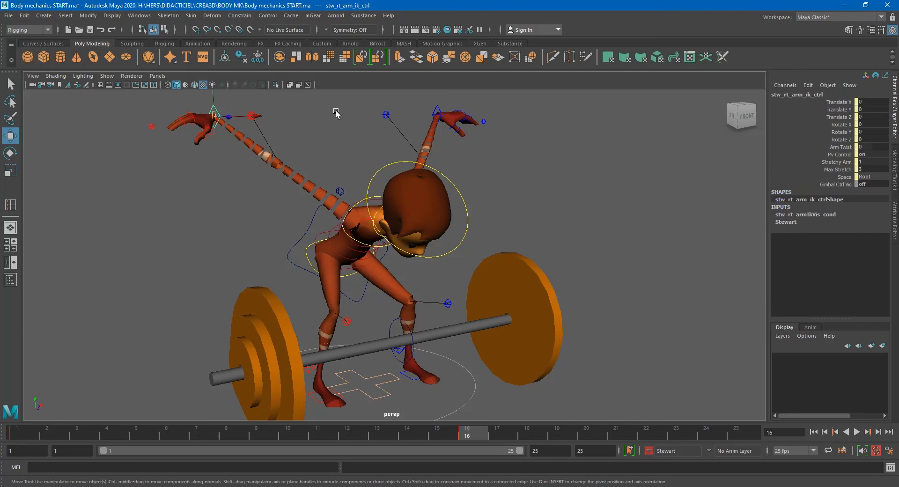
left_click(438, 108)
left_click_drag(424, 133, 458, 147, "alt")
middle_click_drag(428, 114, 474, 301)
left_click_drag(499, 291, 466, 297, "alt")
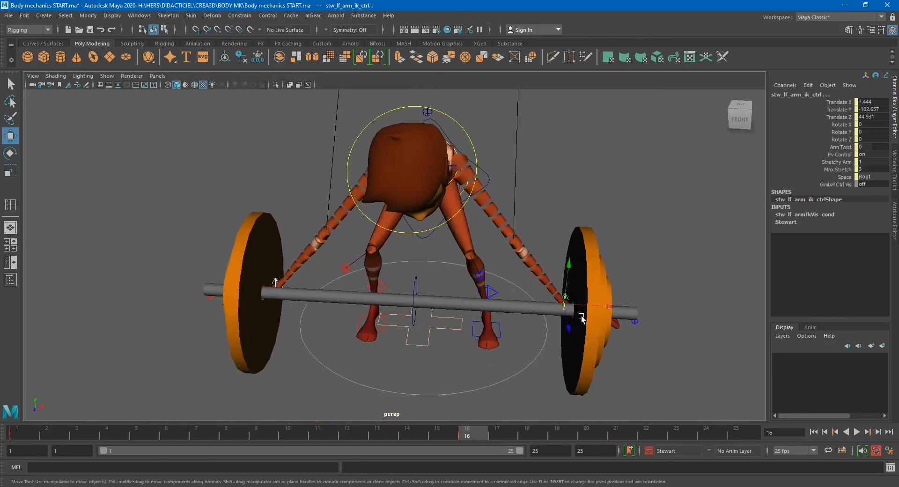
- Slide both arm IK controls inward along the bar so the hands sit just outside the legs
left_click(276, 281)
left_click(284, 286)
left_click_drag(301, 287, 373, 291)
left_click(565, 296)
left_click_drag(604, 305, 511, 303)
scroll(392, 319, "up", 3)
left_click_drag(392, 319, 399, 287, "alt")
left_click(326, 355, "shift")
left_click_drag(328, 311, 371, 270)
- Rotate the right arm IK control so the hand wraps around the bar
key("e")
key("q")
left_click(296, 270)
key("e")
mouse_move(320, 289)
left_mouse_down()
mouse_move(327, 287)
mouse_move(323, 295)
left_mouse_up()
- Rotate the left arm IK control so the hand turns toward the bar
left_click(491, 256)
left_click_drag(526, 262, 474, 268)
scroll(542, 280, "up", 6)
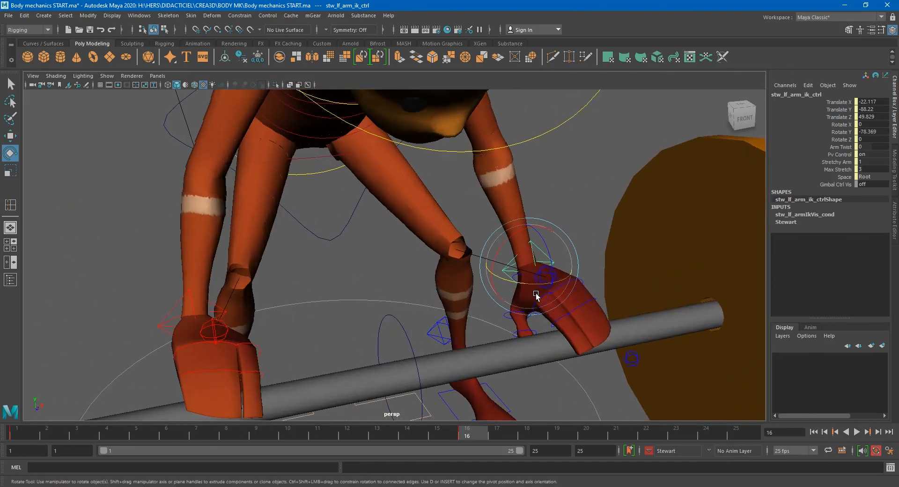
left_click_drag(528, 283, 514, 280)
key("ctrl+z")
left_click(850, 132)
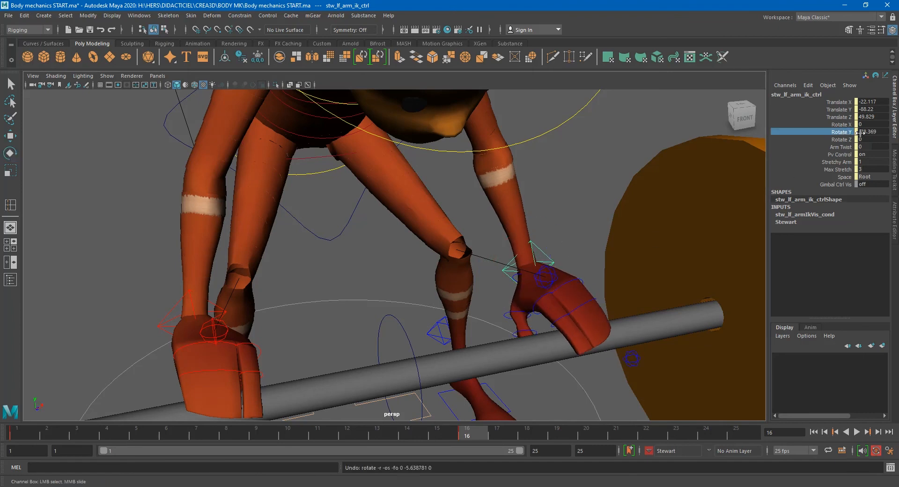
scroll(553, 278, "down", 2)
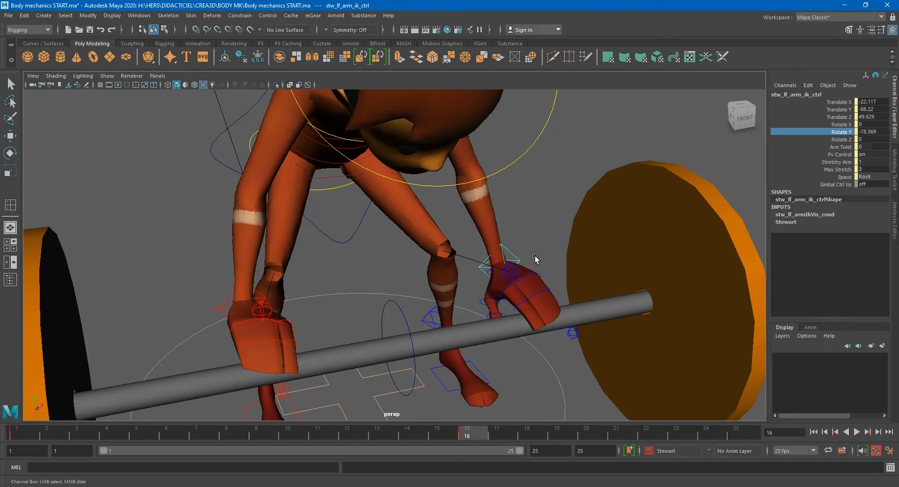
key("e")
left_click(508, 256)
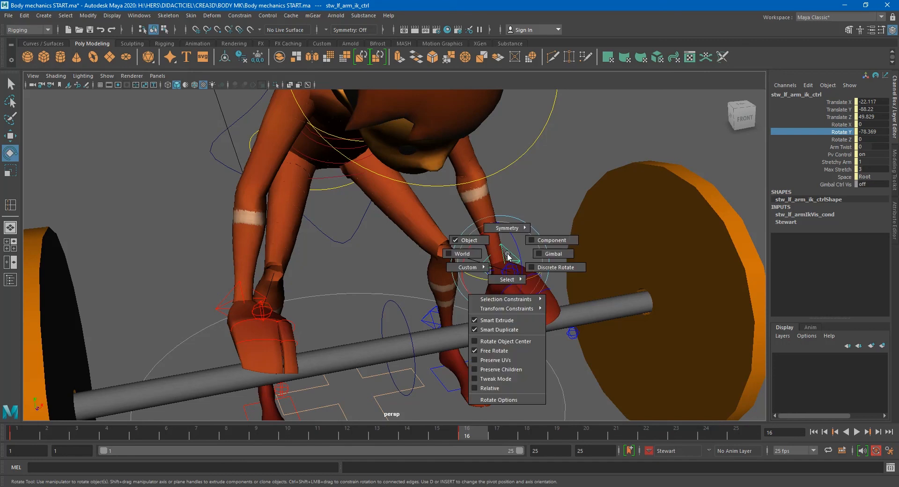
left_click_drag(509, 263, 484, 291, "alt")
key("e")
key("e")
key("ctrl+z")
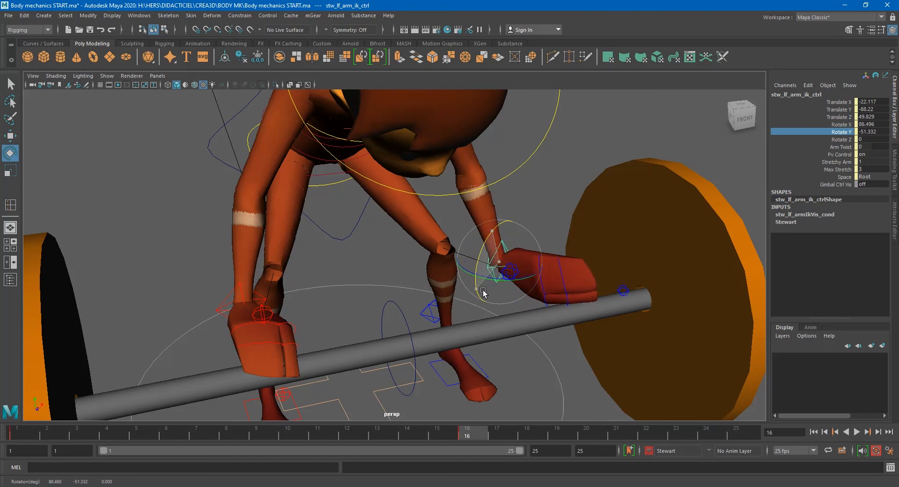
- Rotate the left arm IK control further so the palm lies over the bar, Rotate X about 2
right_click_drag(488, 284, 637, 276, "alt")
middle_click_drag(637, 276, 584, 261, "alt")
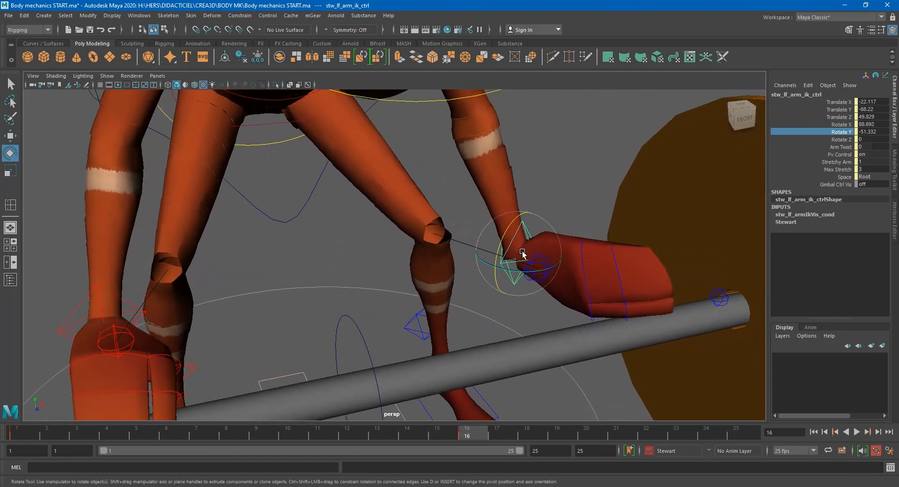
left_click_drag(501, 244, 543, 212)
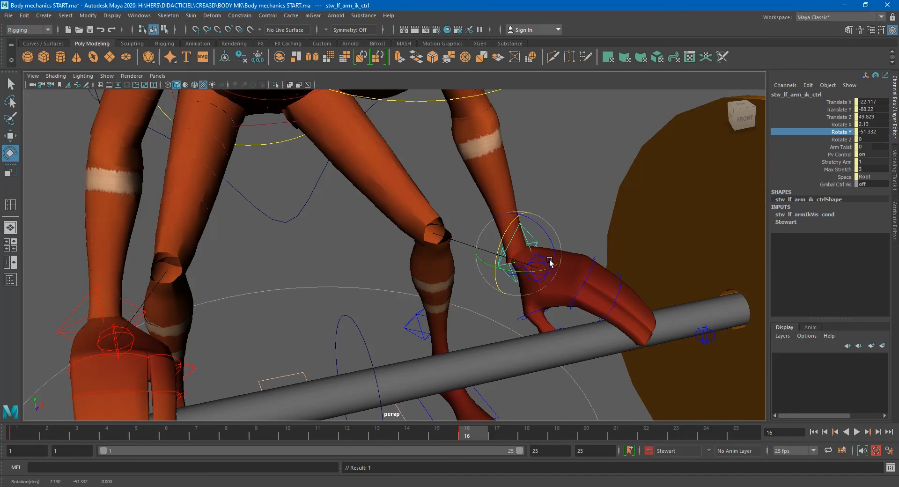
left_click_drag(510, 227, 541, 231)
key("ctrl+z")
right_click_drag(516, 240, 479, 208)
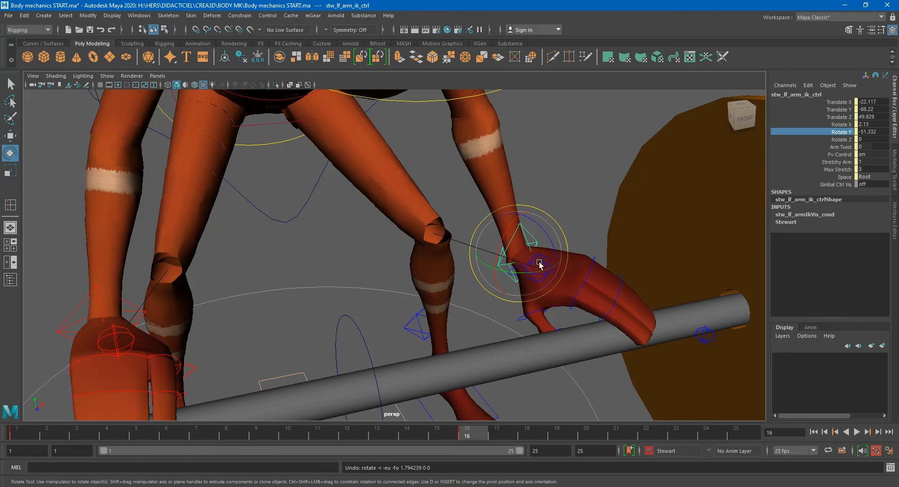
- Check both hands in front view and nudge the left arm IK control slightly along the bar
left_click_drag(543, 272, 486, 261)
scroll(508, 267, "down", 2)
scroll(284, 298, "up", 4)
left_click(203, 327)
key("w")
left_click_drag(231, 341, 317, 322, "alt")
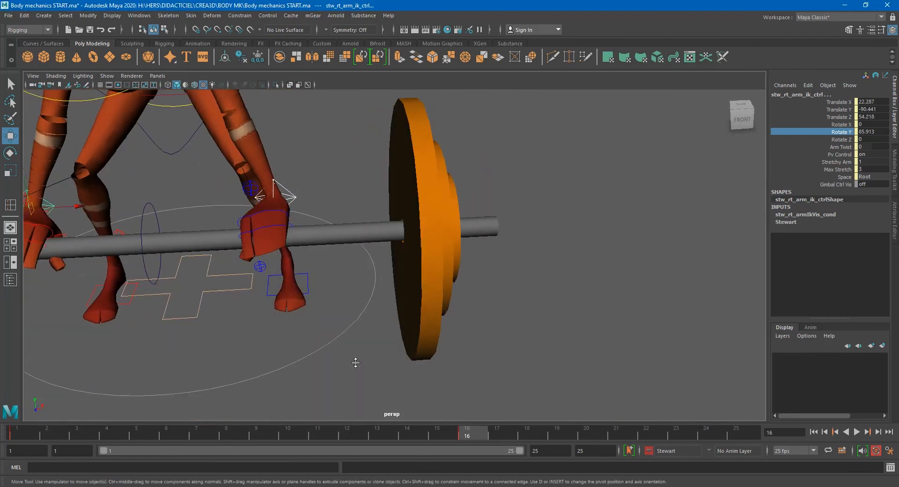
key("space")
key("space")
scroll(441, 333, "up", 5)
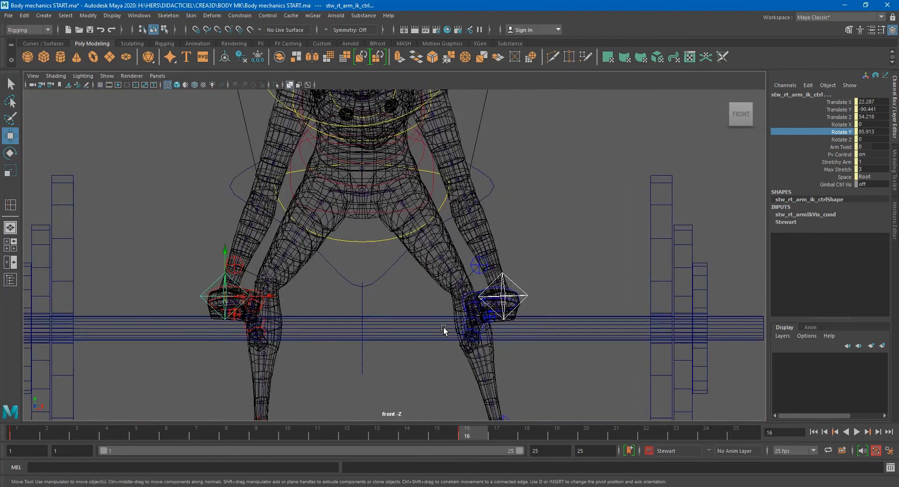
left_click(580, 312)
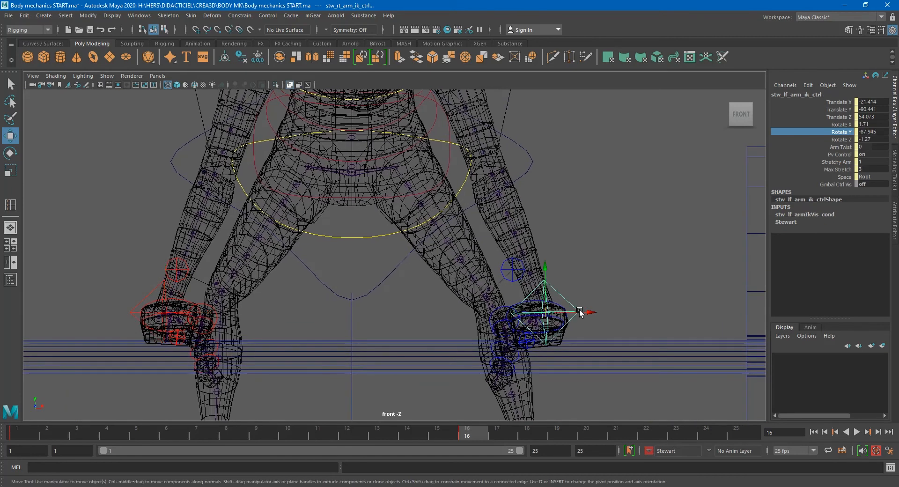
left_click_drag(579, 309, 582, 313)
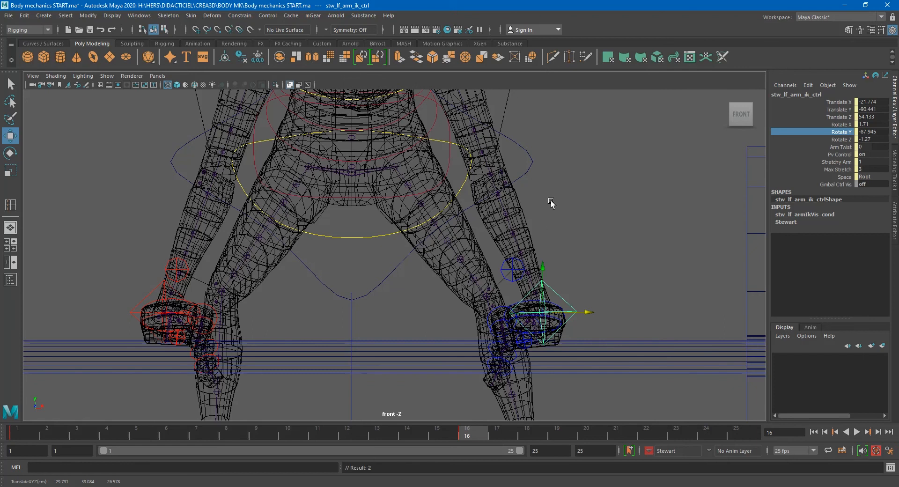
- Orbit around the figure to inspect how both hands grip the bar
key("space")
key("space")
left_click_drag(329, 271, 405, 294, "alt")
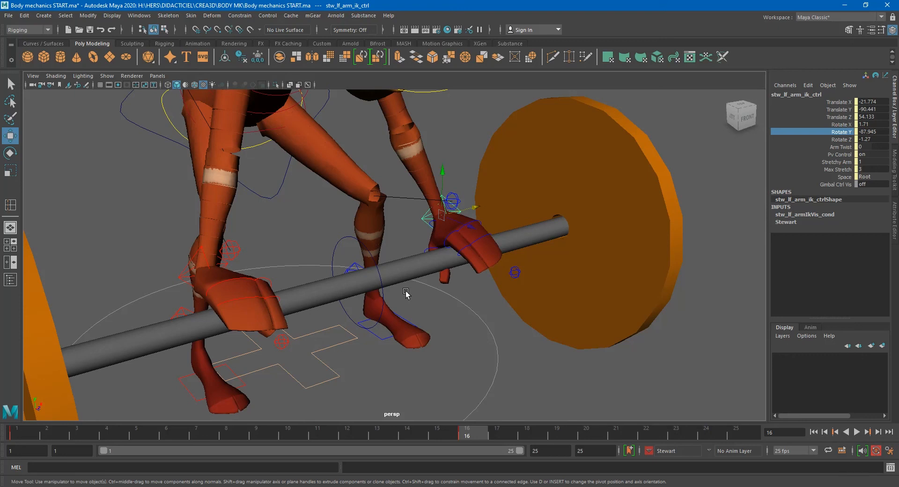
left_click_drag(309, 291, 214, 273, "alt")
middle_click_drag(214, 273, 251, 289, "alt")
left_click(190, 212)
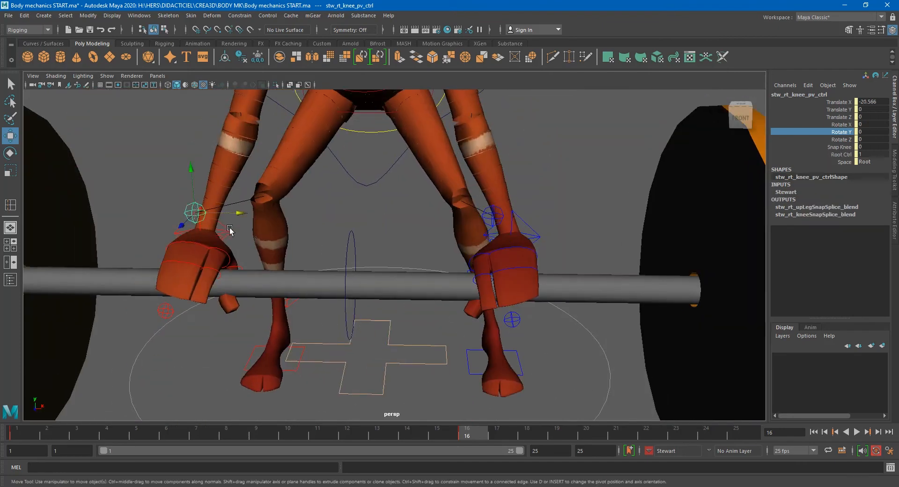
key("e")
left_click_drag(235, 217, 234, 204)
left_click(524, 230)
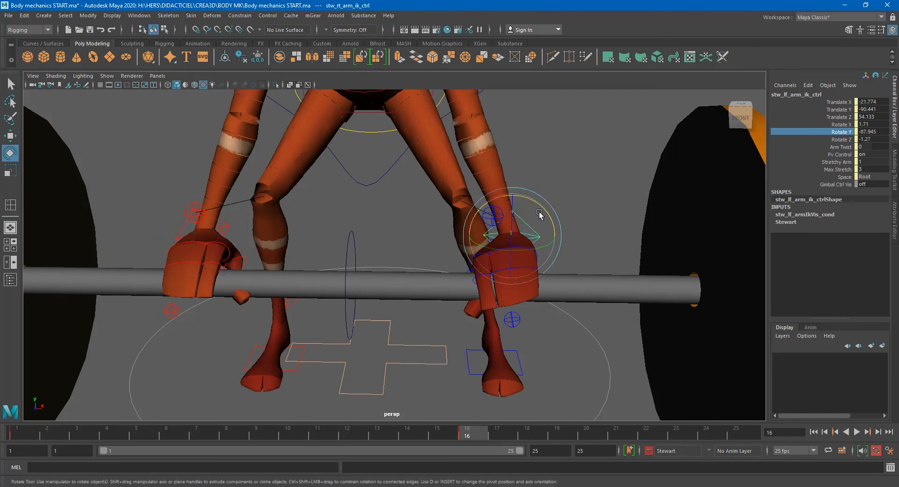
left_click_drag(539, 214, 313, 305)
- Curl the left hand's pinky middle finger control around the bar
key("w")
left_click(272, 322, "shift")
left_click_drag(285, 349, 276, 374)
left_click_drag(441, 265, 416, 275, "alt")
left_click(403, 270)
left_click(376, 297)
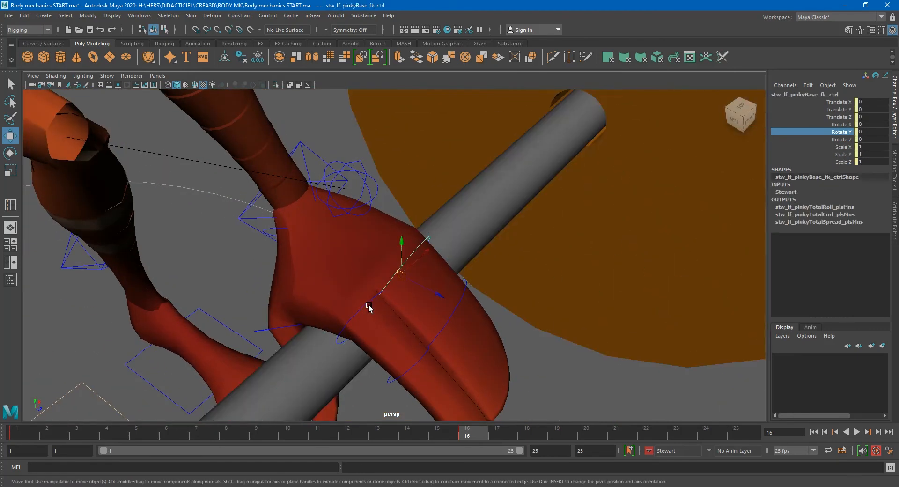
left_click(453, 319)
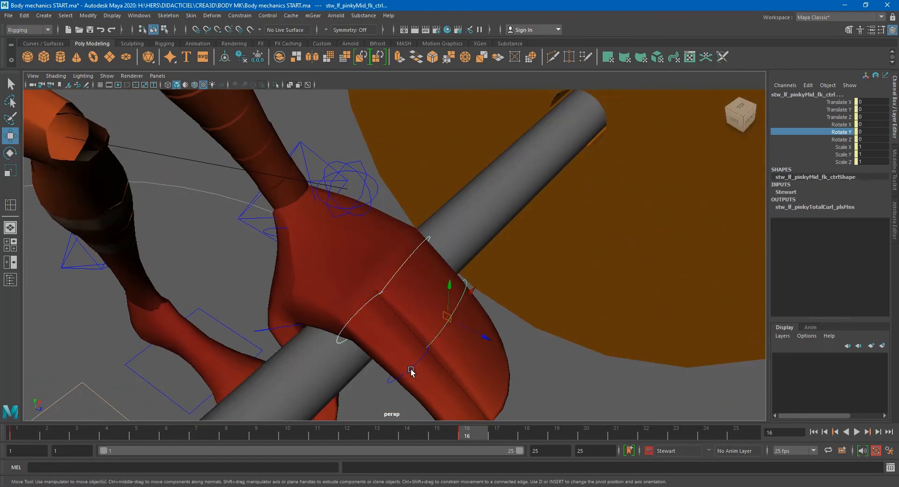
right_click_drag(458, 370, 443, 345, "alt")
key("e")
left_click_drag(401, 260, 411, 289)
key("q")
left_click(410, 277)
key("e")
left_click_drag(413, 263, 431, 283)
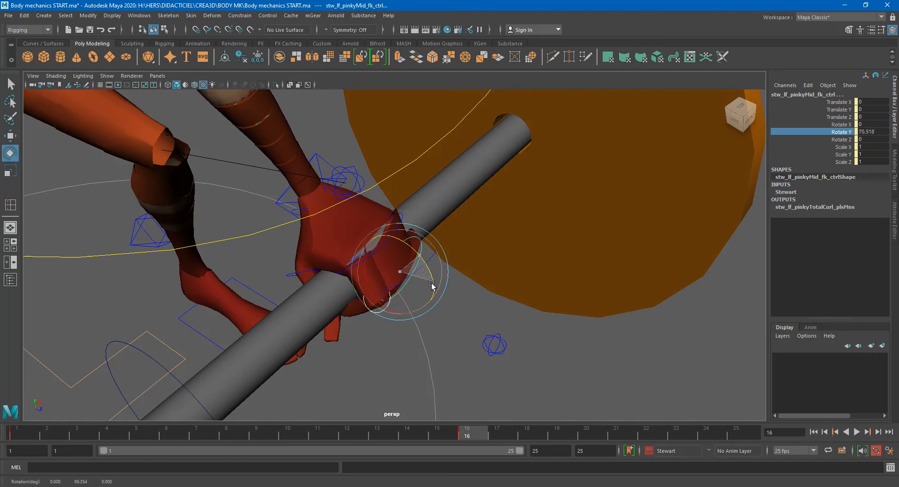
- Curl the right hand's index middle finger control around the bar
left_click_drag(378, 307, 201, 291, "alt")
middle_click_drag(201, 291, 551, 272, "alt")
left_click(285, 242)
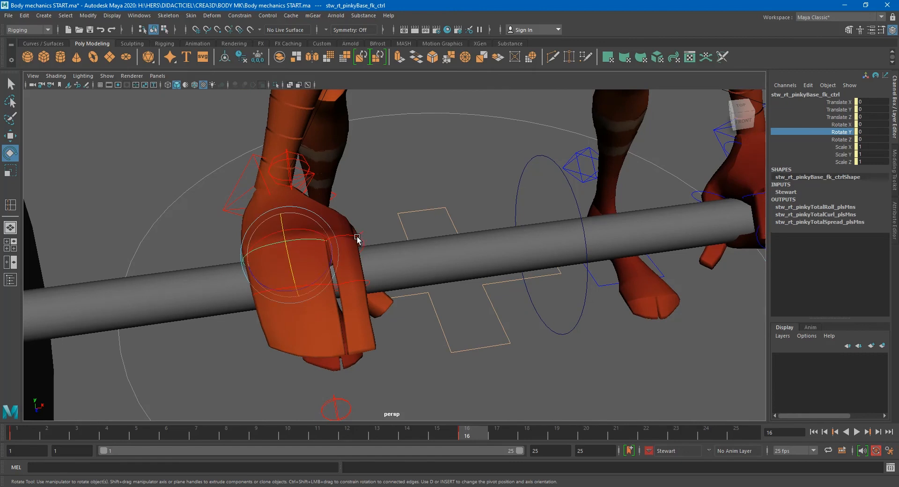
key("q")
left_click(300, 286)
key("ctrl+z")
key("e")
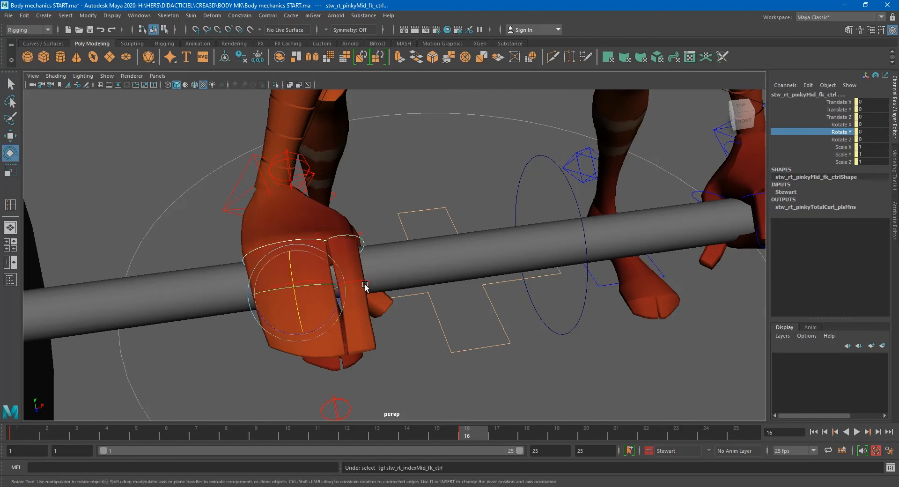
left_click(367, 280)
left_click(360, 281, "shift")
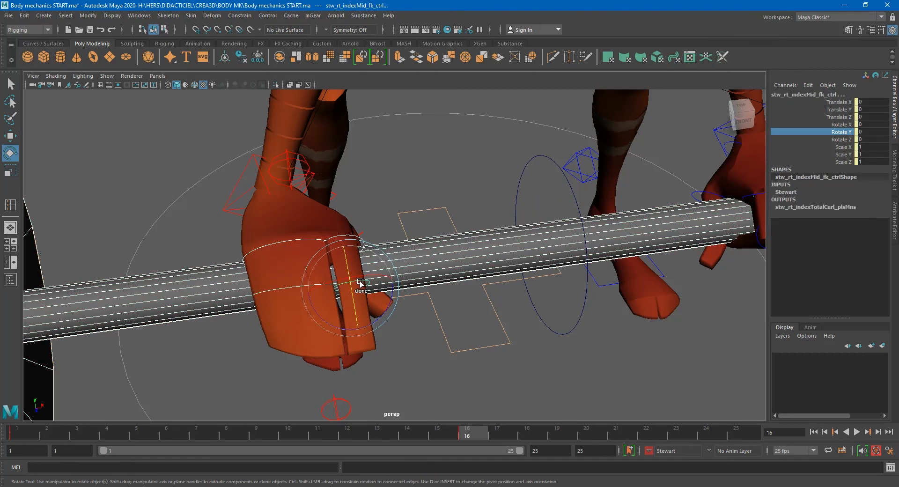
left_click(417, 277, "shift")
left_click_drag(370, 285, 297, 274, "alt")
mouse_move(365, 270)
left_mouse_down("alt")
mouse_move(300, 255)
mouse_move(456, 260)
mouse_move(322, 257)
mouse_move(362, 266)
left_mouse_up("alt")
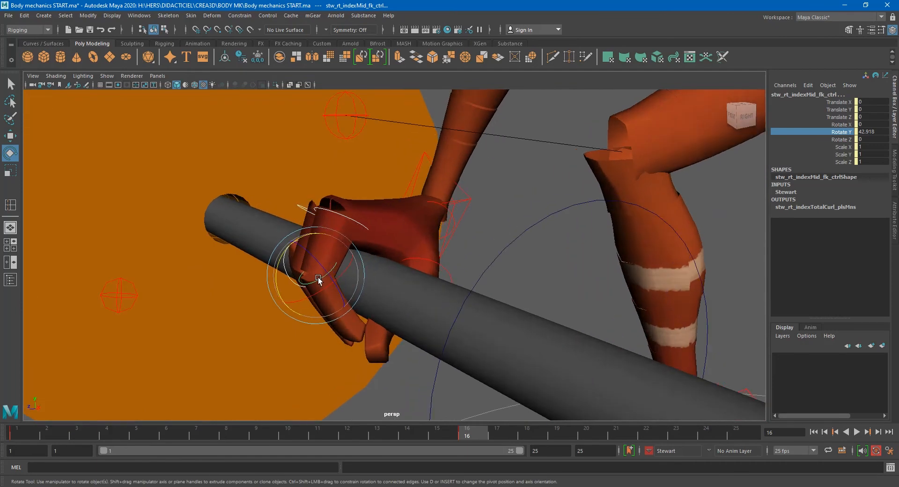
- Curl the right hand's pinky middle finger control around the bar
key("q")
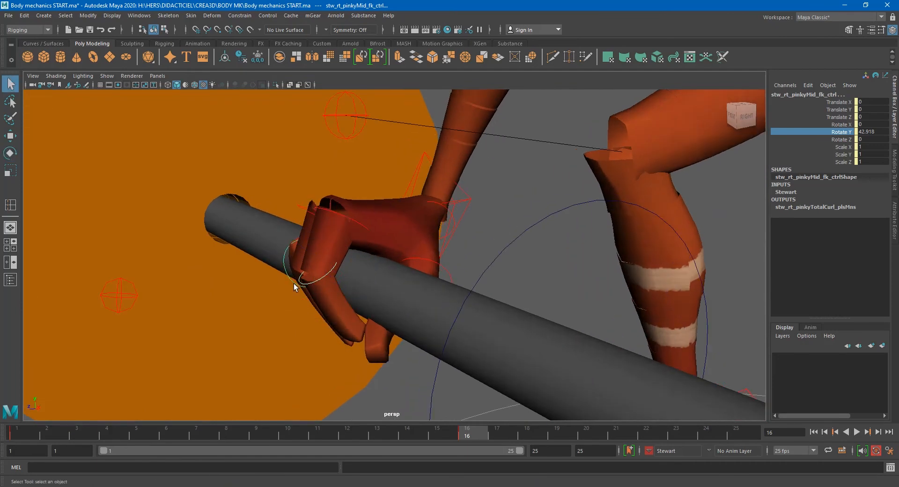
left_click(298, 265)
key("e")
left_click_drag(283, 255, 283, 267)
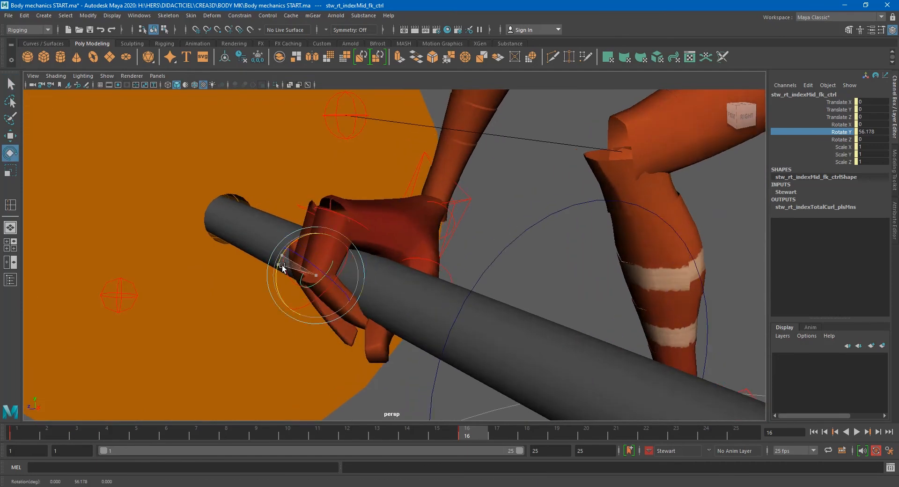
key("ctrl+z")
key("q")
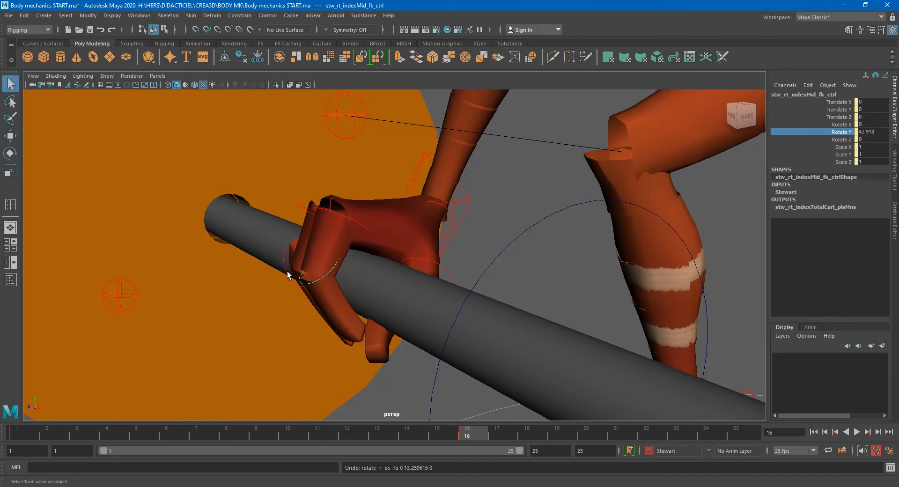
key("e")
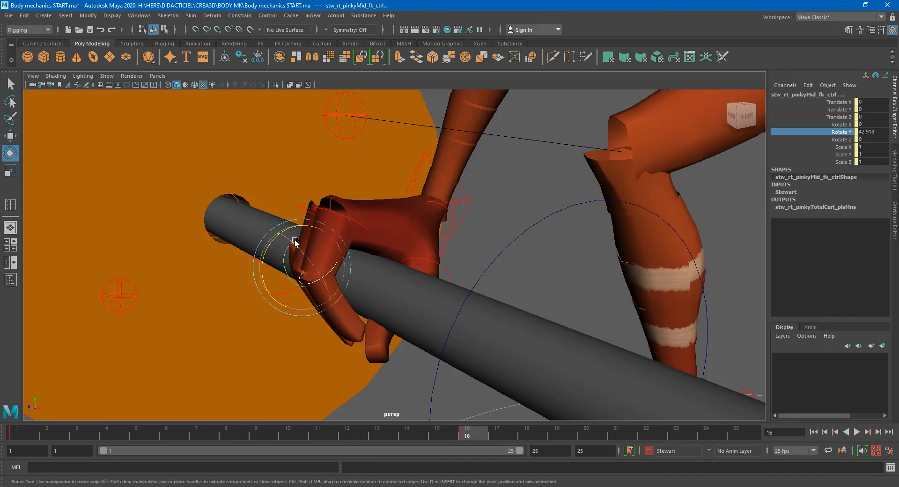
left_click_drag(277, 243, 357, 280)
- Tilt the right arm IK control slightly around the bar
scroll(292, 256, "down", 2)
left_click(377, 182)
left_click_drag(412, 209, 485, 234, "alt")
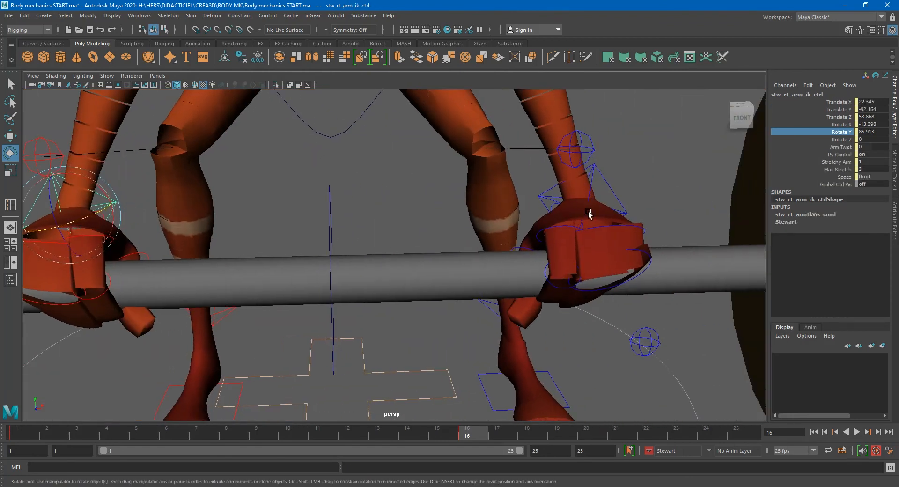
- Curl the left thumb tip control around the bar
left_click(611, 193)
key("w")
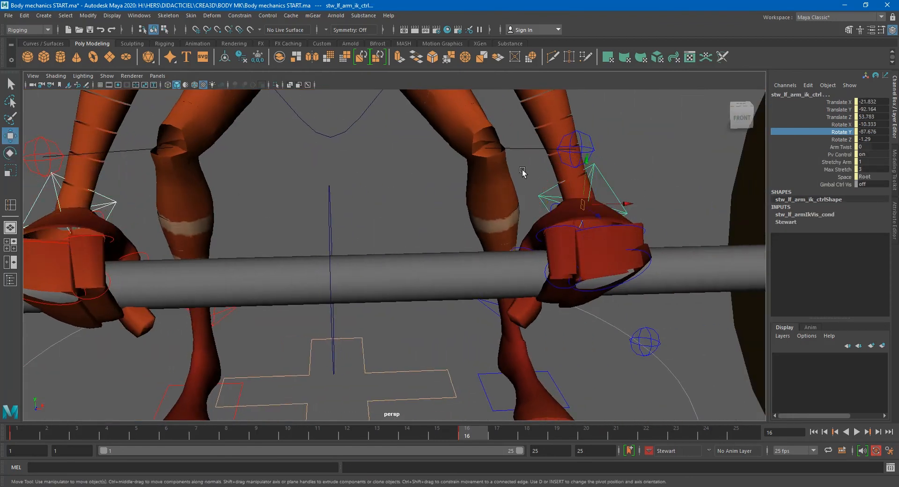
left_click_drag(591, 168, 501, 279)
left_click(495, 296)
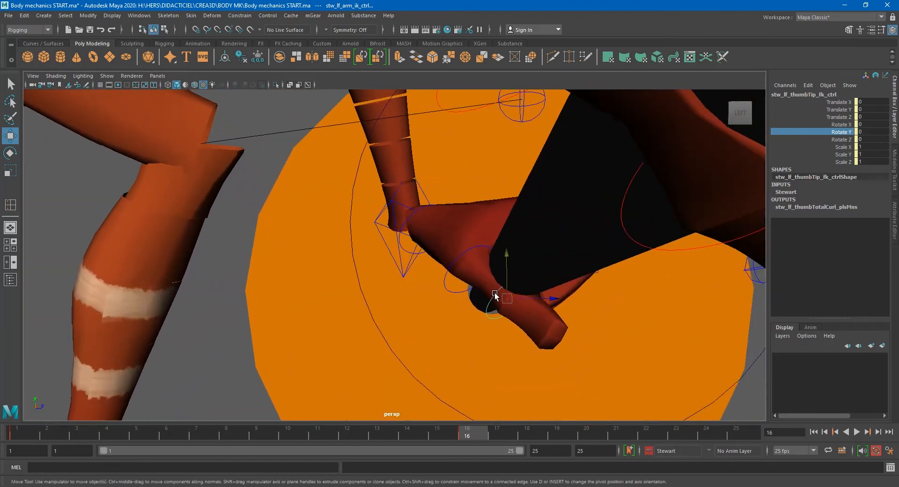
key("e")
left_click_drag(520, 314, 536, 328)
- Curl the right thumb tip control around the bar
scroll(629, 310, "down", 3)
middle_click_drag(629, 310, 520, 277, "alt")
left_click_drag(570, 278, 618, 279, "alt")
middle_click_drag(618, 279, 211, 253, "alt")
left_click_drag(210, 253, 655, 234, "alt")
left_click(651, 229)
left_click_drag(637, 198, 628, 210)
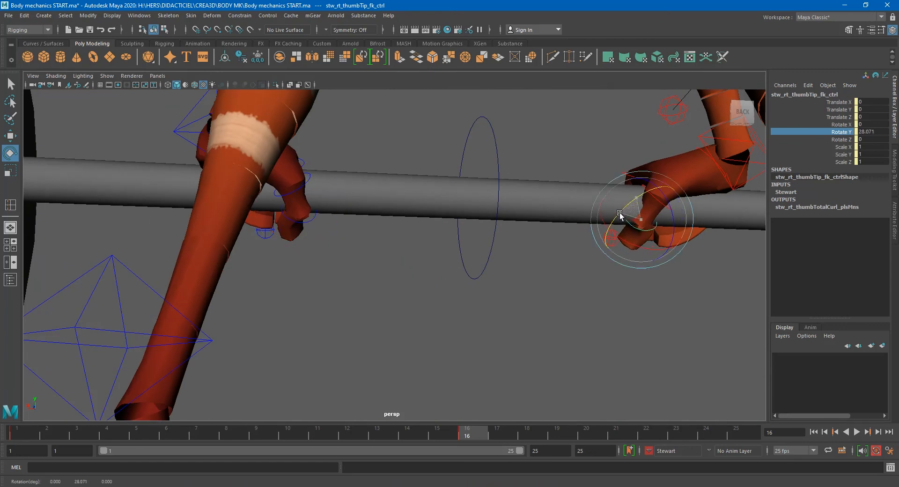
scroll(598, 226, "down", 6)
left_click_drag(473, 262, 674, 274, "alt")
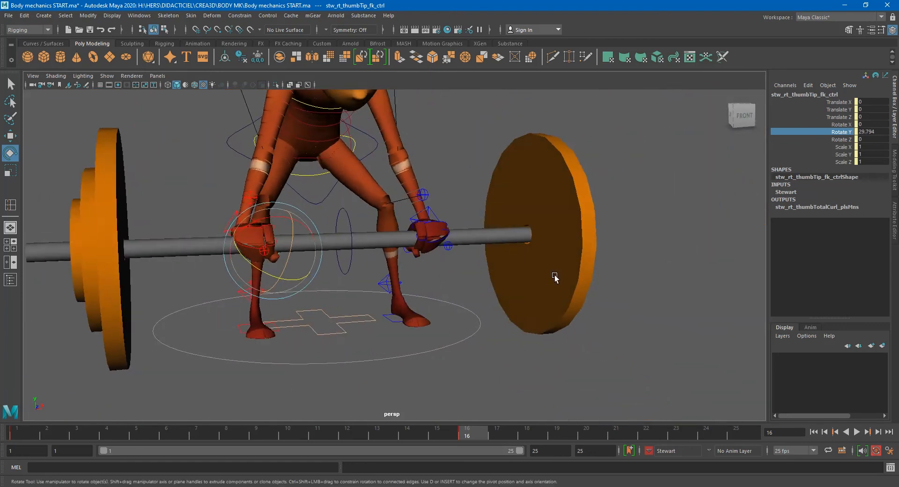
scroll(511, 293, "up", 3)
middle_click_drag(506, 293, 578, 333, "alt")
left_click_drag(578, 335, 466, 310, "alt")
left_click(449, 281)
left_click_drag(418, 276, 423, 231, "alt")
key("w")
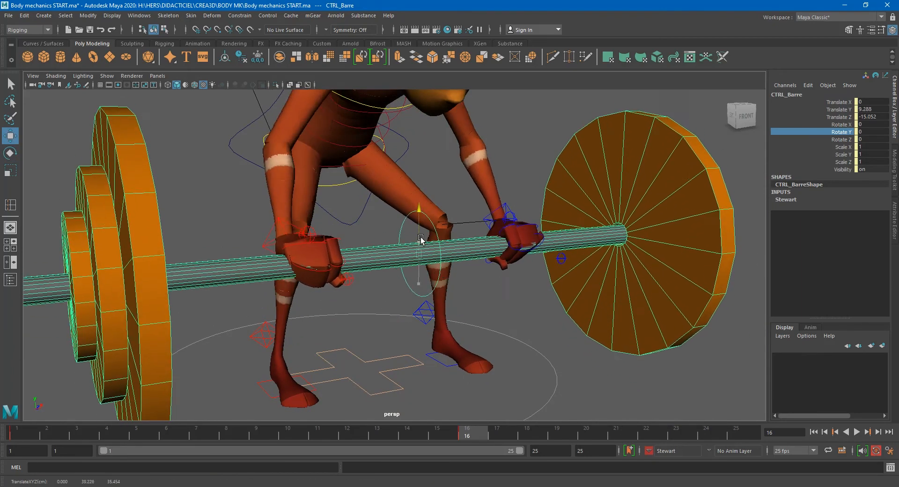
key("ctrl+z")
key("ctrl+z")
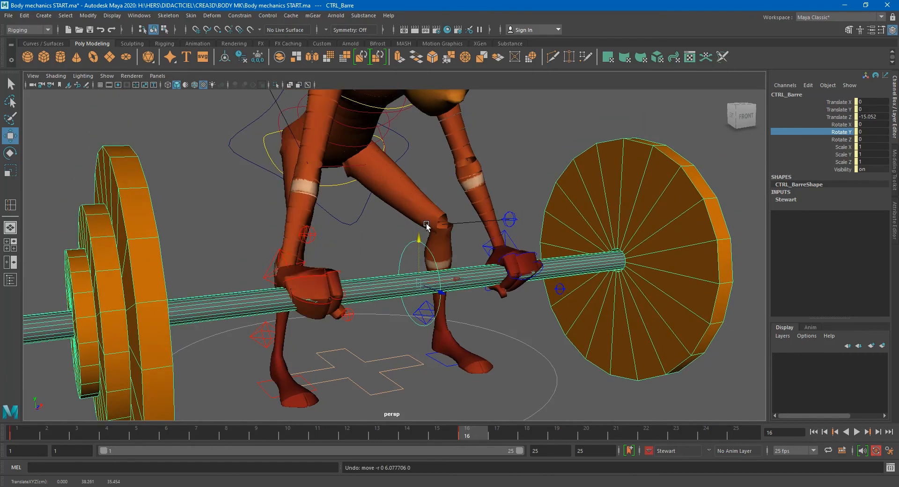
key("e")
left_click_drag(432, 257, 393, 246)
key("ctrl+z")
- Rotate the upper spine FK control to bend Stewart's back forward over the bar
scroll(415, 276, "down", 3)
scroll(416, 276, "down", 3)
scroll(362, 247, "up", 4)
middle_click_drag(362, 246, 358, 276, "alt")
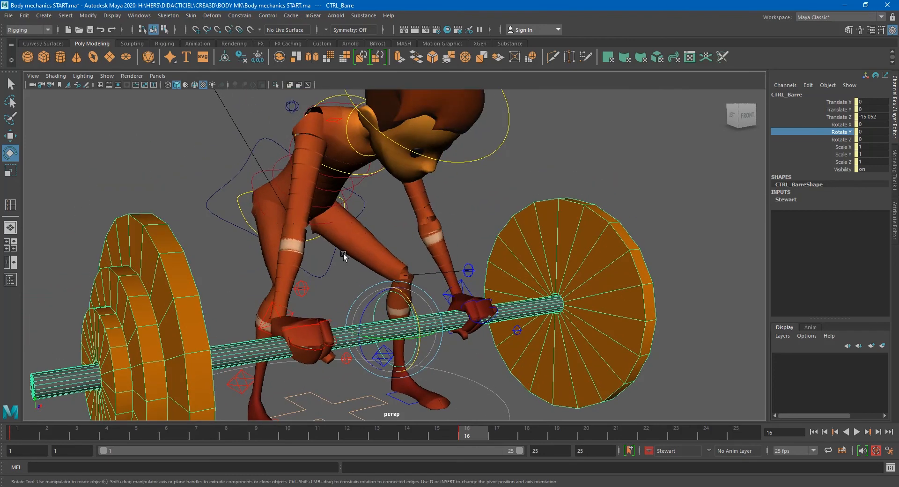
middle_click_drag(286, 206, 293, 221, "alt")
left_click_drag(349, 180, 284, 160, "alt")
left_click(295, 137)
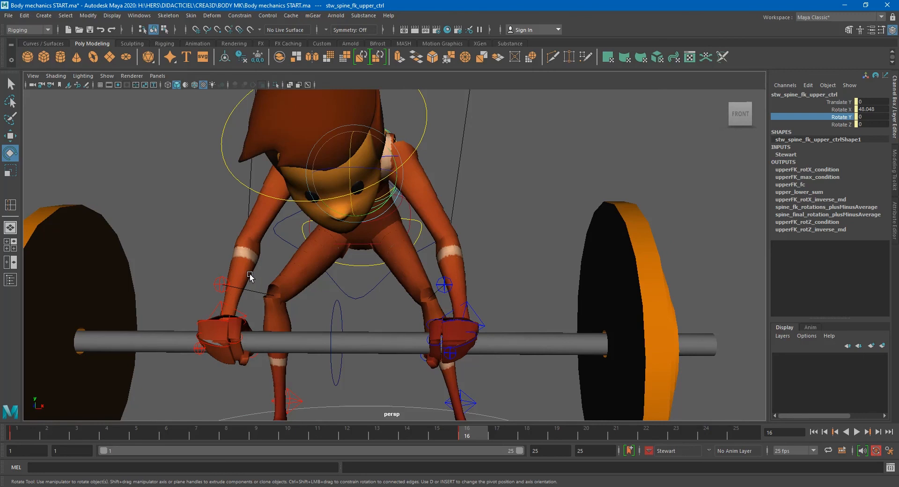
left_click_drag(247, 244, 313, 249, "alt")
right_click_drag(313, 249, 371, 271, "alt")
mouse_move(371, 270)
left_mouse_down("alt")
mouse_move(350, 262)
mouse_move(370, 260)
left_mouse_up("alt")
- Select the head control and set its Rotate Y to 0
left_click(364, 135)
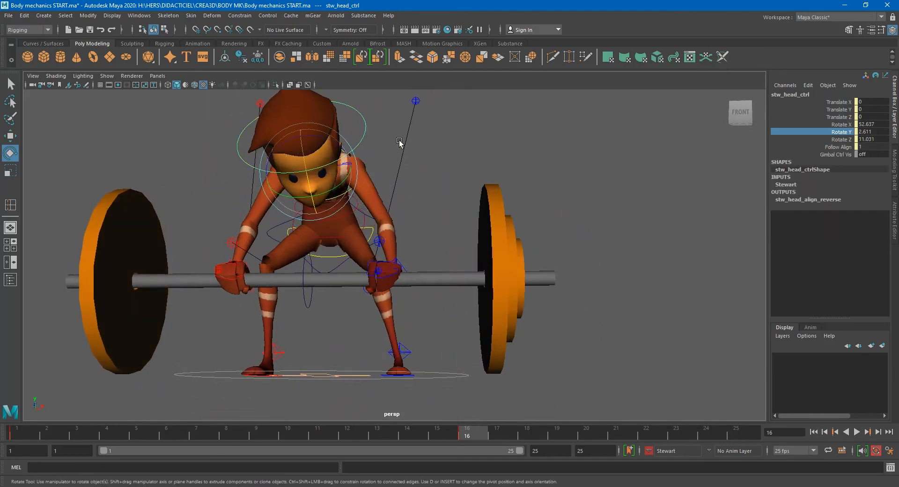
double_click(875, 132)
type("0")
key("Return")
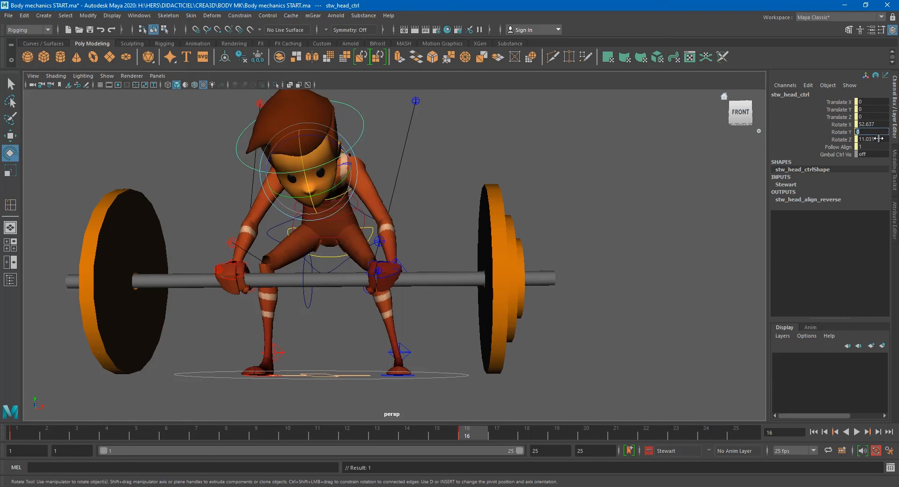
type("0")
key("Return")
- Scroll back through the PDF guide to review the Frame 16 pose description and images
left_click_drag(467, 221, 425, 277, "alt")
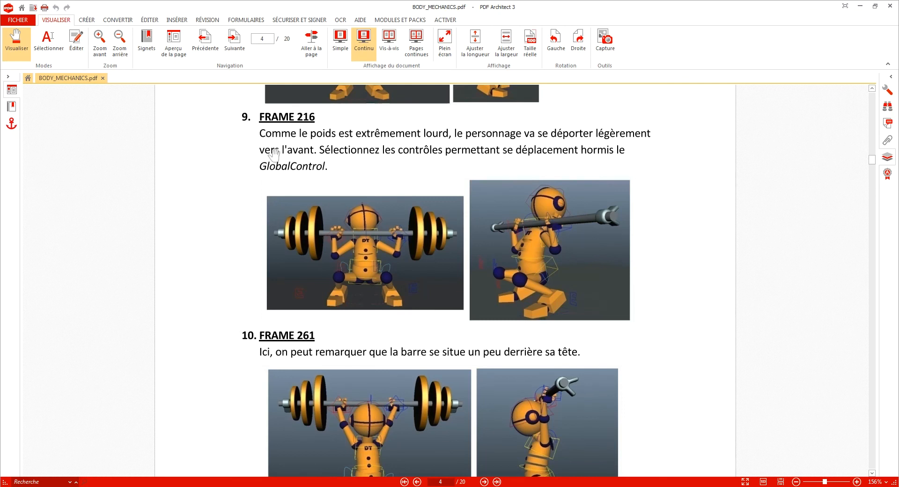
scroll(340, 177, "up", 10)
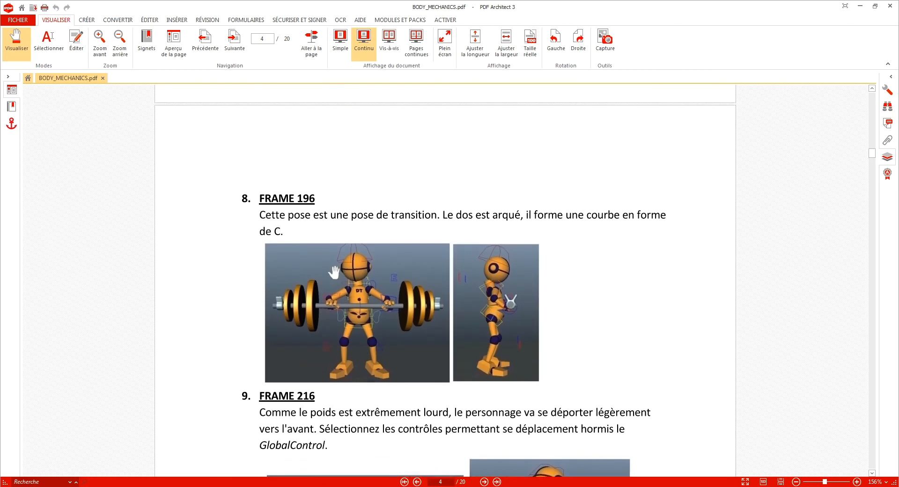
scroll(375, 324, "up", 10)
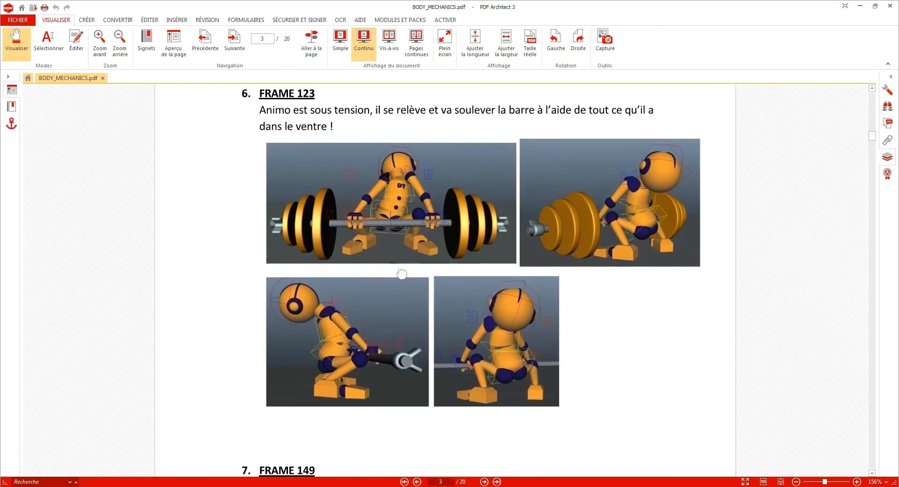
scroll(401, 257, "up", 10)
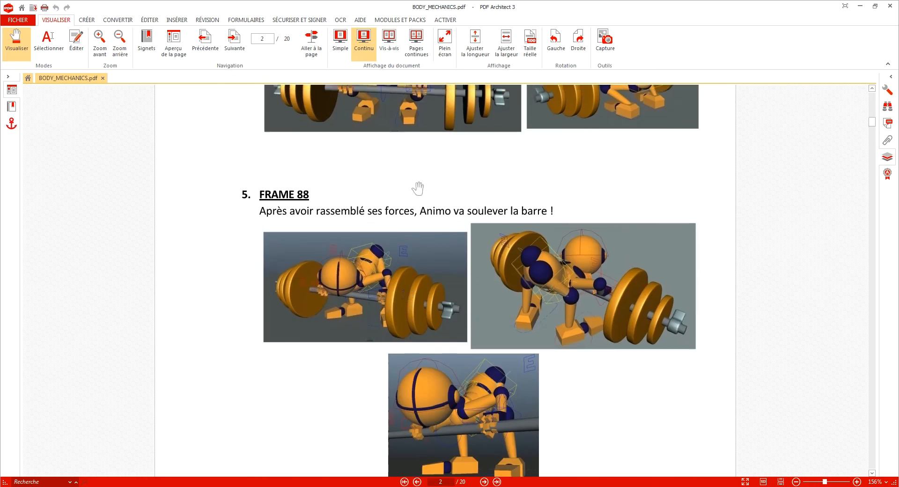
scroll(405, 266, "up", 10)
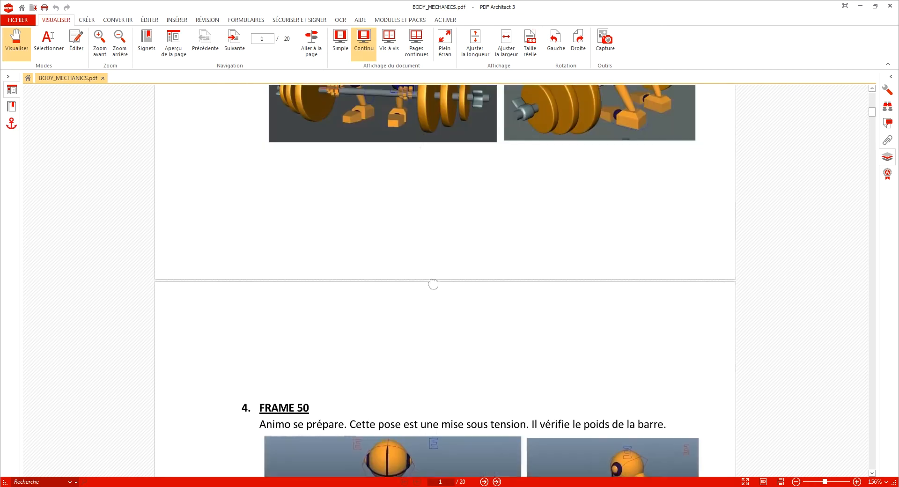
scroll(422, 235, "up", 5)
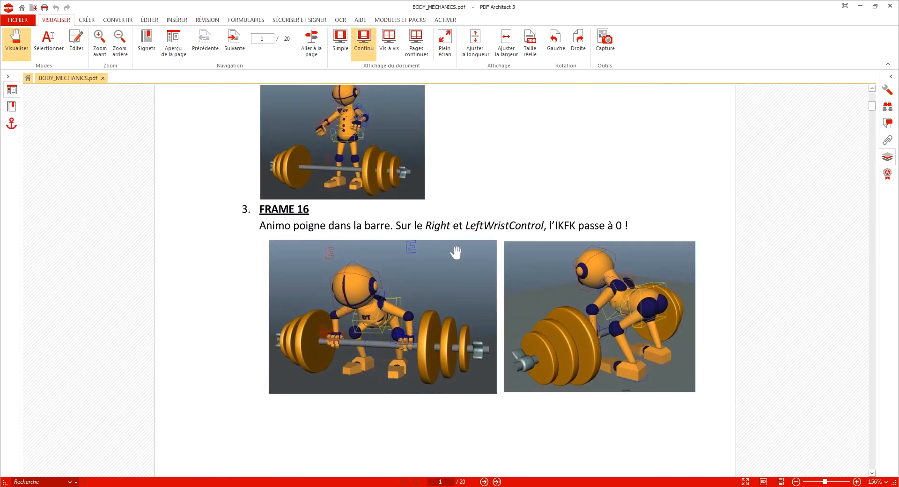